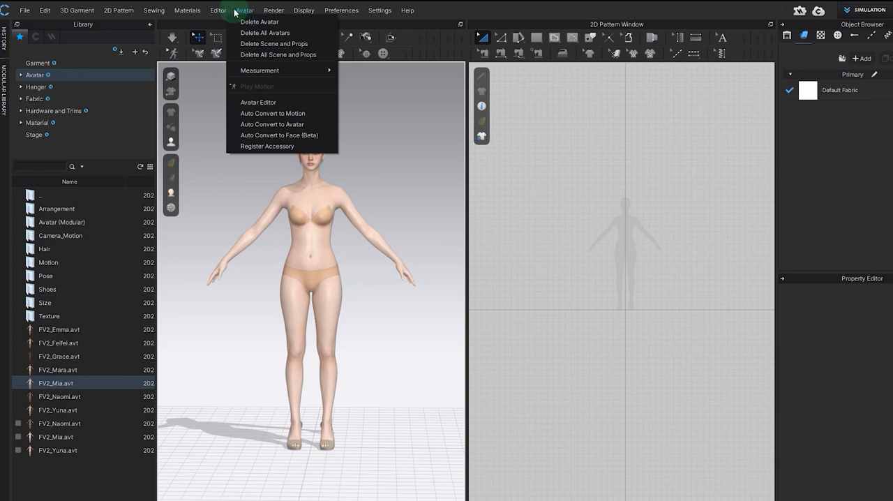
Step: Open the Avatar Editor and browse the avatar's Size library down to the EU_Standard_Straight folder
{"action": "left_click", "coordinate": [268, 104]}
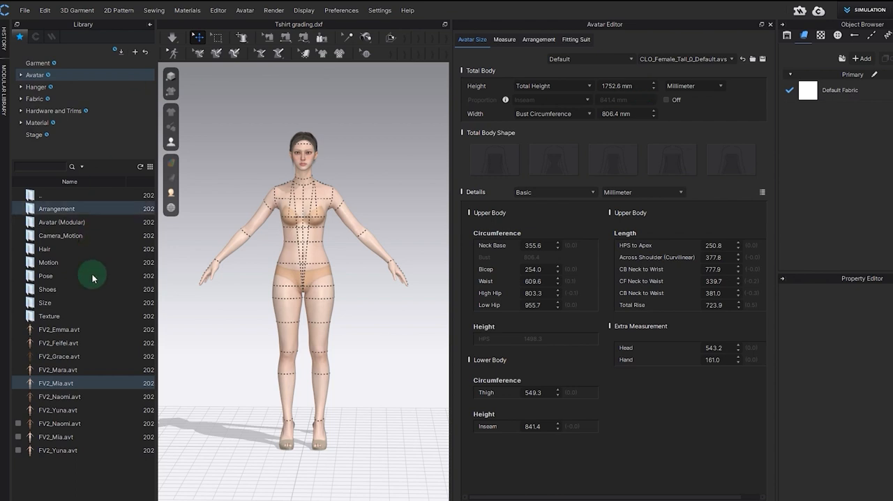
{"action": "double_click", "coordinate": [45, 304]}
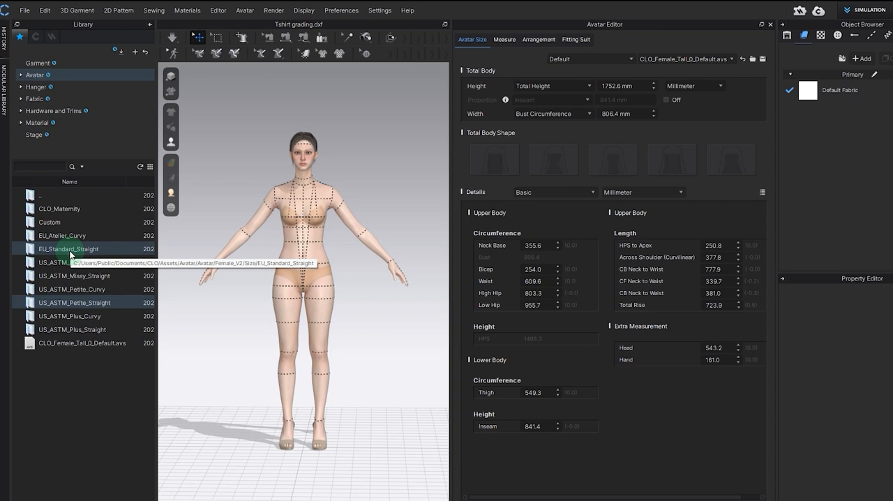
{"action": "double_click", "coordinate": [44, 252]}
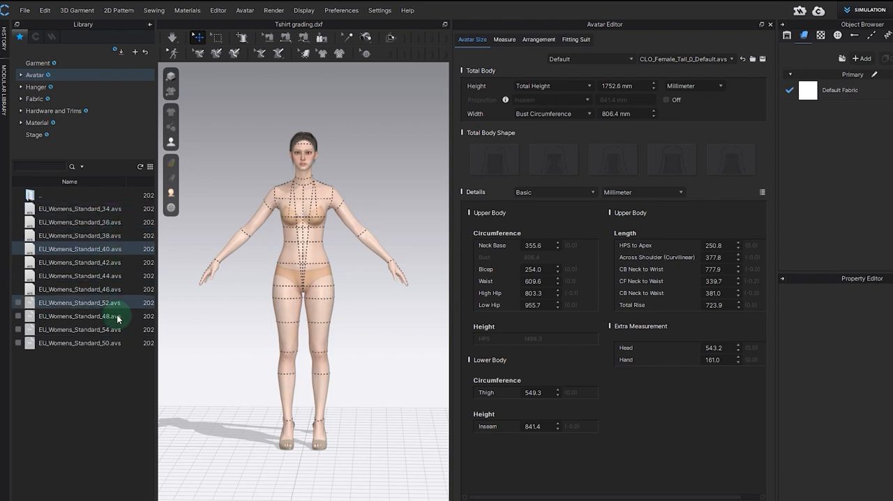
{"action": "mouse_move", "coordinate": [105, 338]}
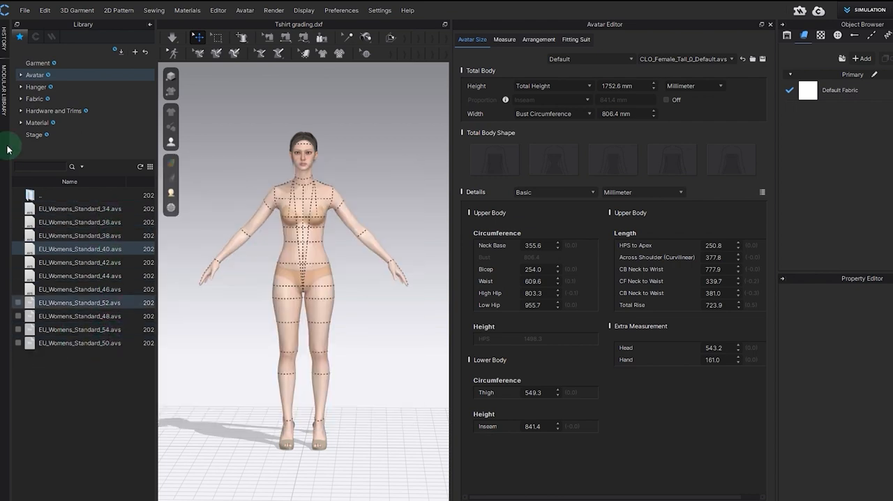
{"action": "left_click", "coordinate": [18, 303]}
{"action": "left_click", "coordinate": [18, 312]}
{"action": "left_click", "coordinate": [18, 312]}
{"action": "left_click", "coordinate": [17, 299]}
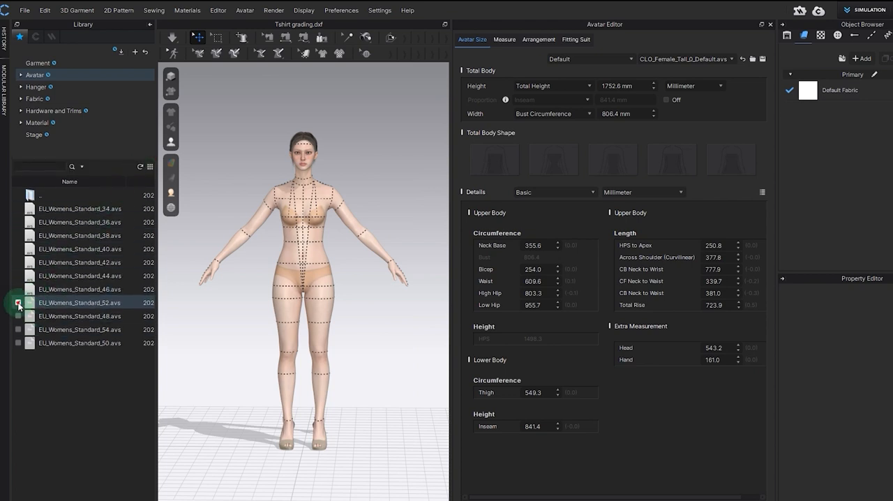
{"action": "left_click", "coordinate": [18, 302]}
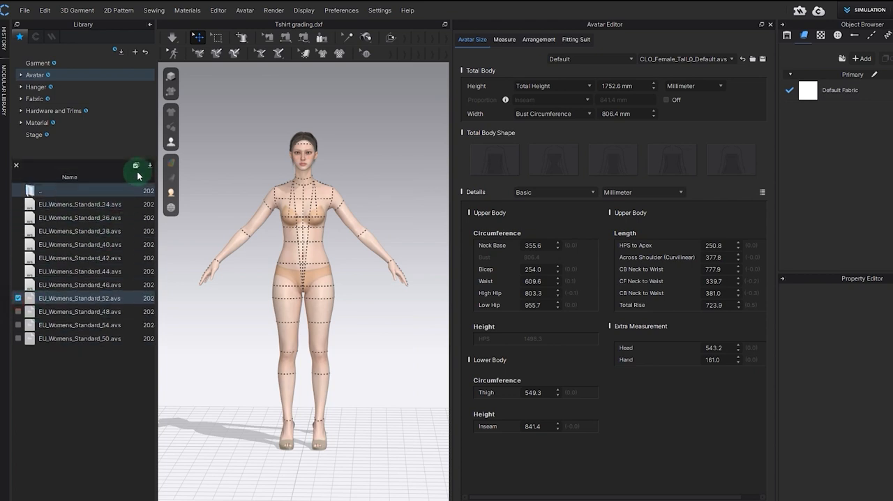
{"action": "left_click", "coordinate": [17, 300]}
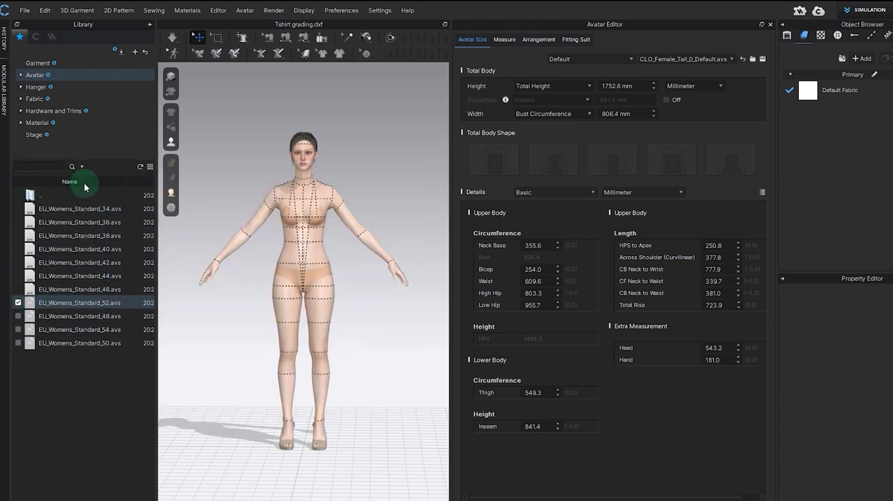
{"action": "left_click", "coordinate": [18, 301]}
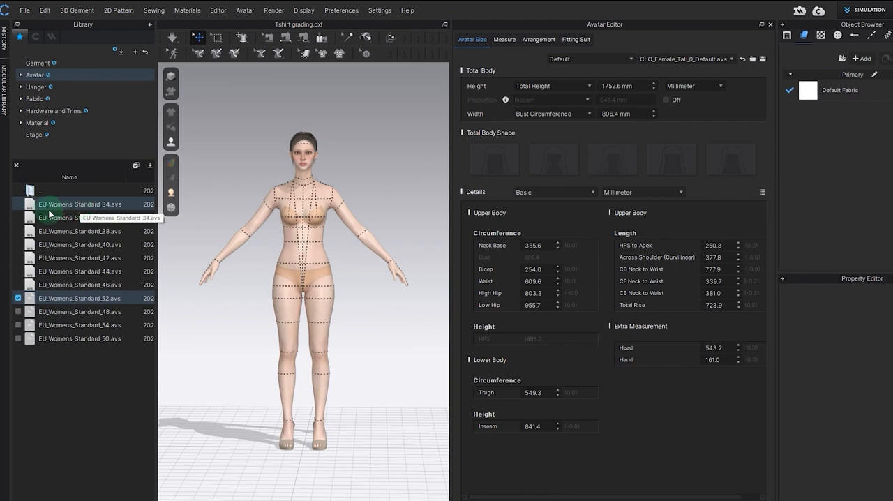
Step: Apply the EU_Womens_Standard_34 size and then EU_Womens_Standard_36 to the avatar and inspect the bust circumference
{"action": "left_click", "coordinate": [70, 204]}
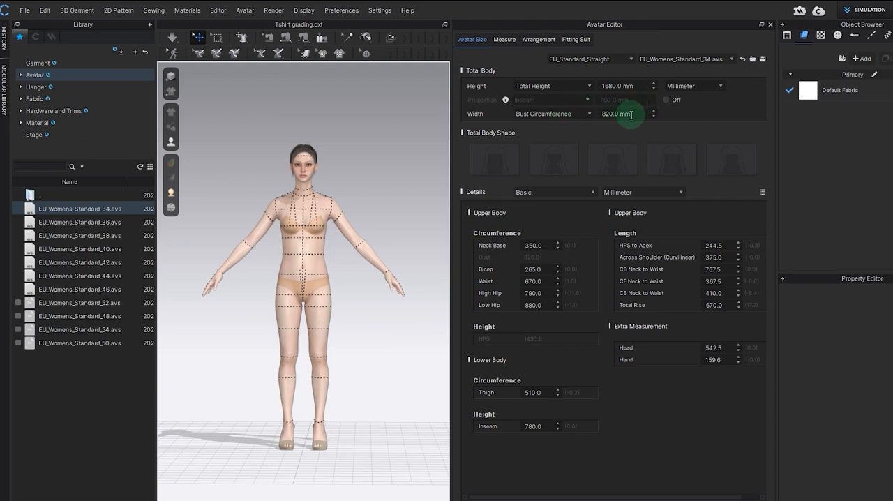
{"action": "double_click", "coordinate": [81, 223]}
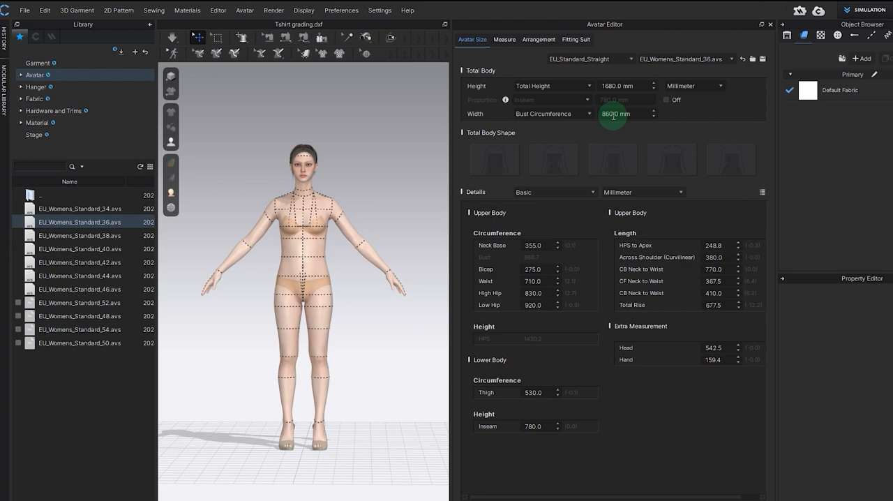
{"action": "right_click_drag", "start_coordinate": [393, 192], "coordinate": [432, 233]}
{"action": "left_click", "coordinate": [641, 113]}
{"action": "left_click", "coordinate": [638, 114]}
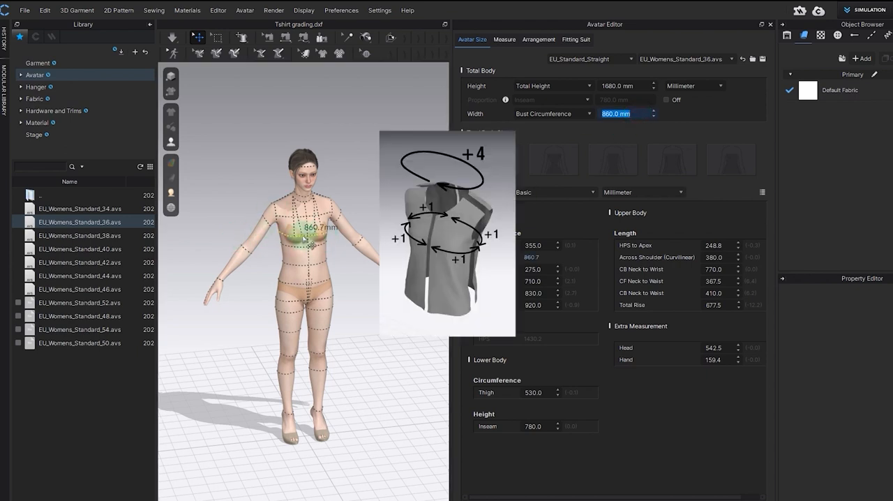
{"action": "left_click", "coordinate": [370, 213]}
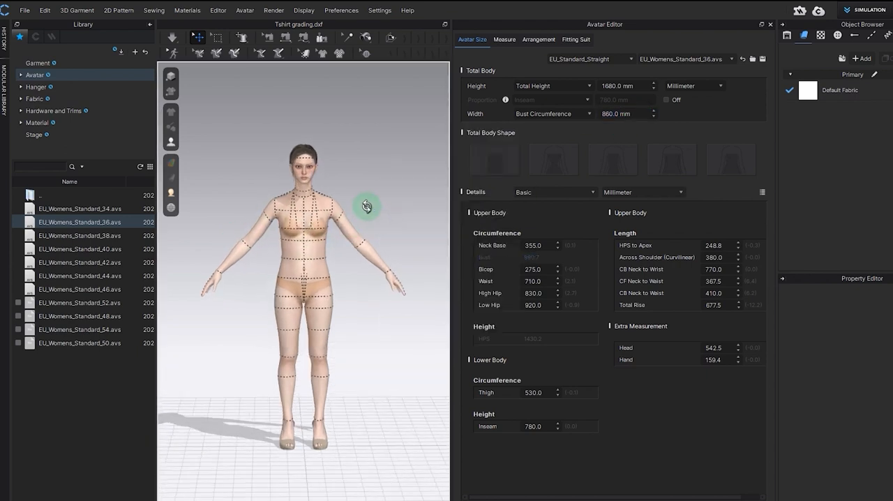
Step: Apply the EU_Womens_Standard sizes 38, 40, 42, 44 and 46 in turn and compare the avatar's bust circumference
{"action": "double_click", "coordinate": [73, 240]}
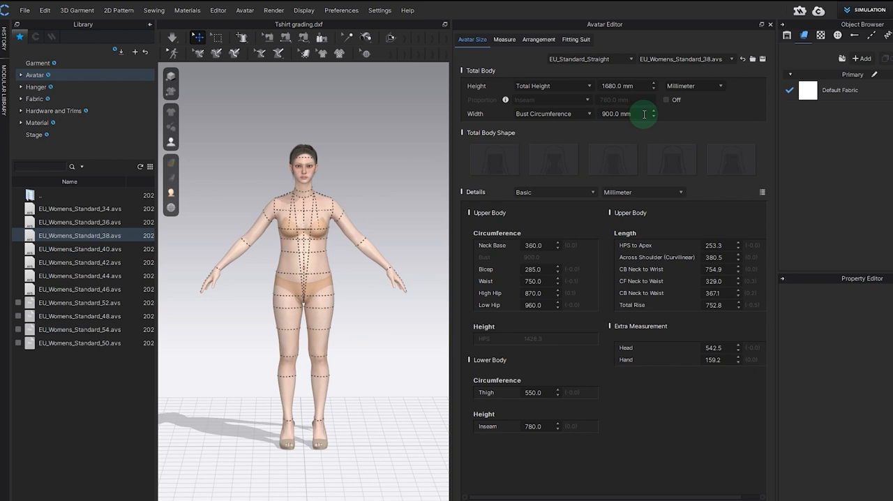
{"action": "left_click", "coordinate": [63, 250]}
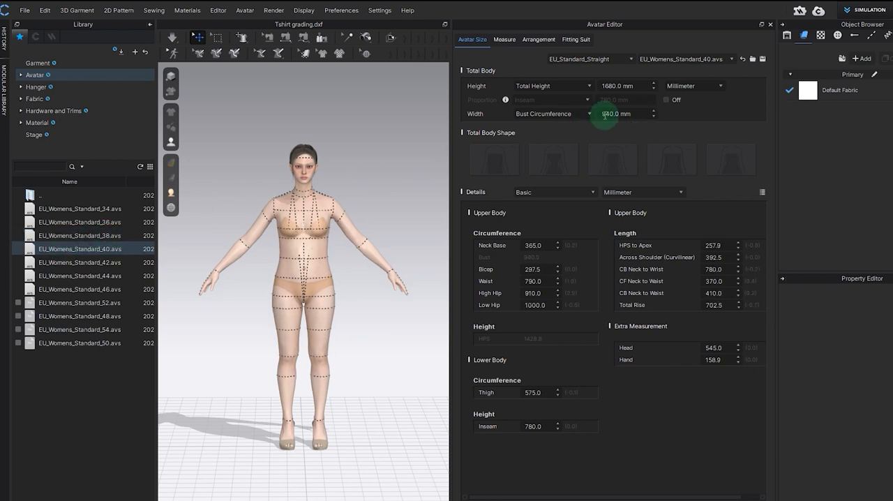
{"action": "left_click", "coordinate": [63, 263], "text": "shift"}
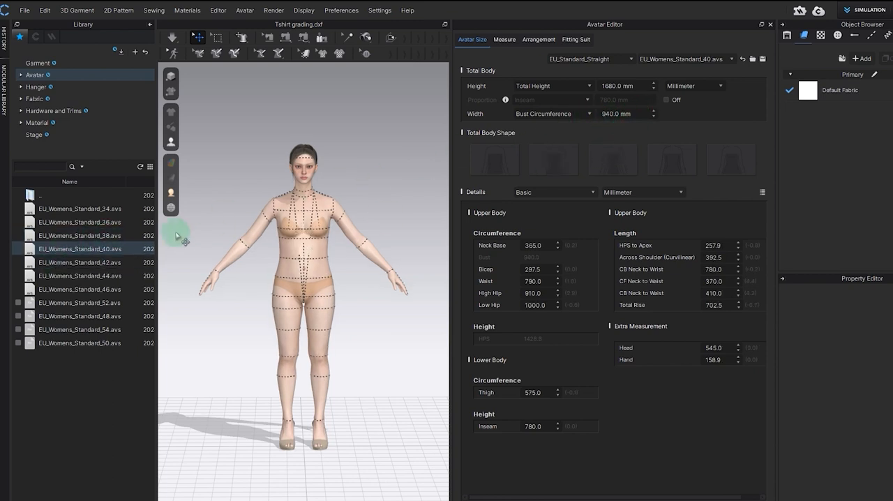
{"action": "left_click", "coordinate": [78, 261]}
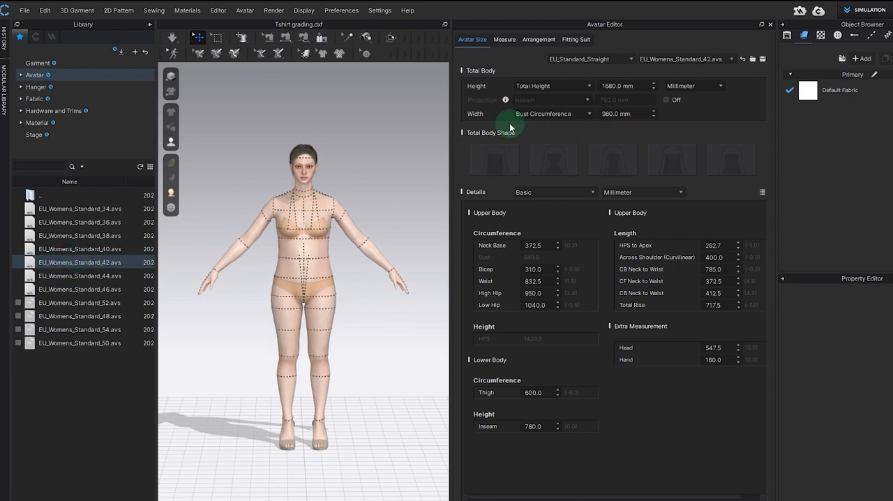
{"action": "left_click", "coordinate": [86, 277]}
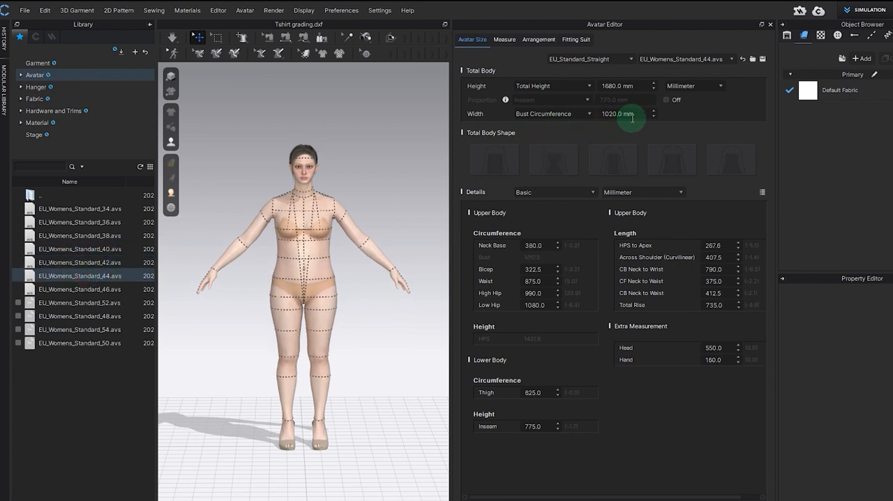
{"action": "left_click", "coordinate": [70, 296], "text": "shift"}
{"action": "double_click", "coordinate": [69, 292]}
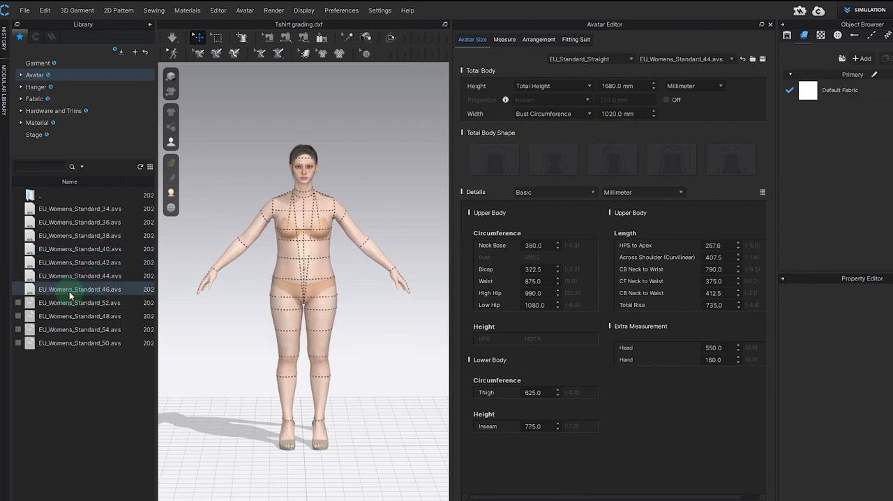
{"action": "scroll", "coordinate": [317, 270], "scroll_direction": "up", "scroll_amount": 5}
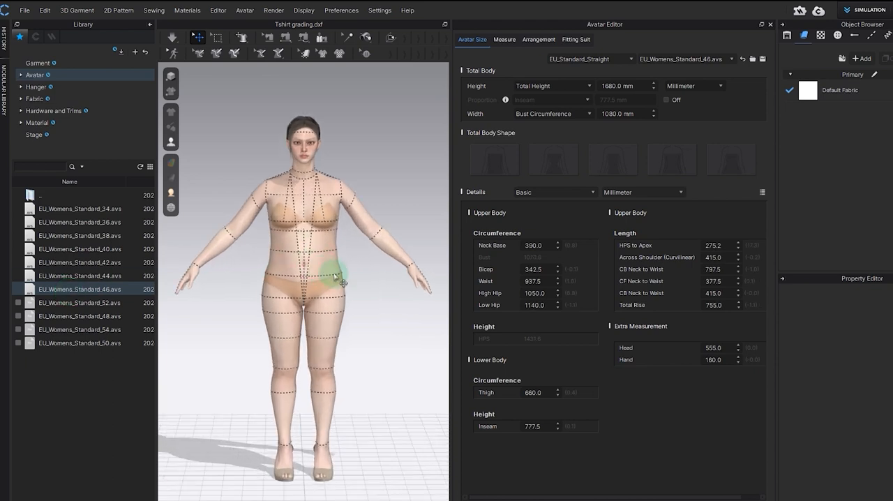
{"action": "scroll", "coordinate": [374, 260], "scroll_direction": "down", "scroll_amount": 4}
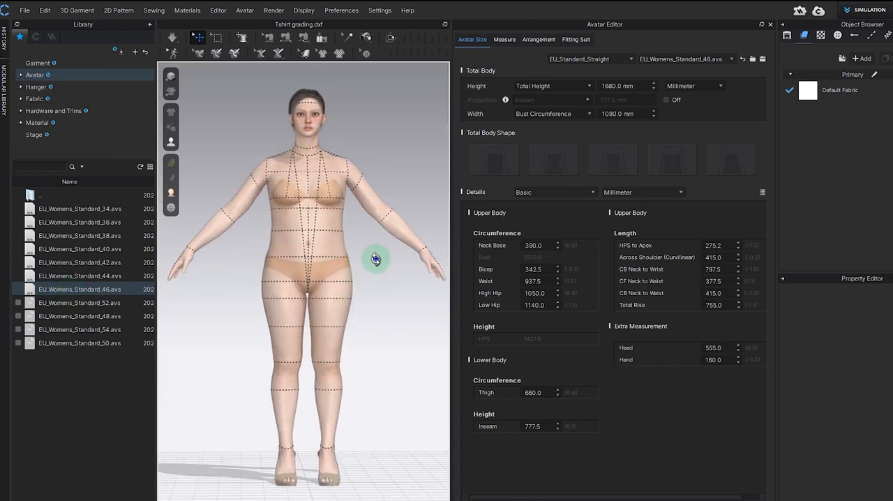
{"action": "left_click", "coordinate": [90, 278]}
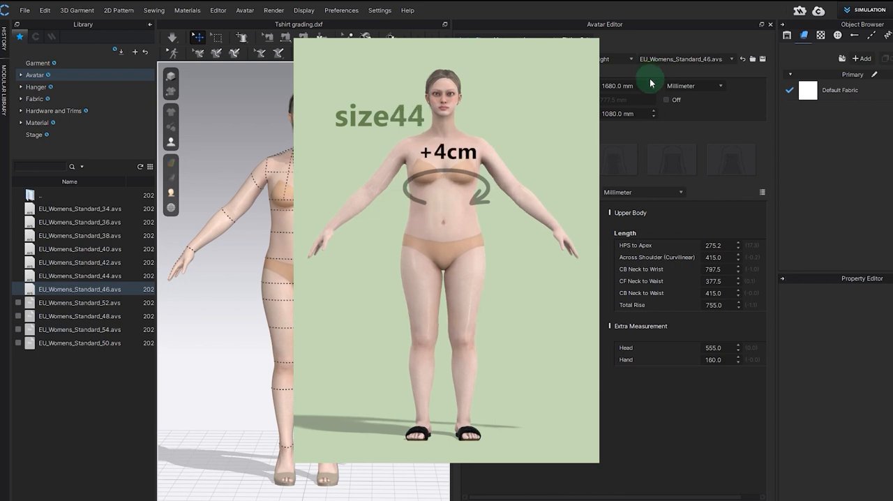
Step: Set the avatar's Bust Circumference to 1060 mm
{"action": "left_click", "coordinate": [643, 114]}
{"action": "type", "text": "1060"}
{"action": "key", "text": "Return"}
{"action": "left_click", "coordinate": [474, 270]}
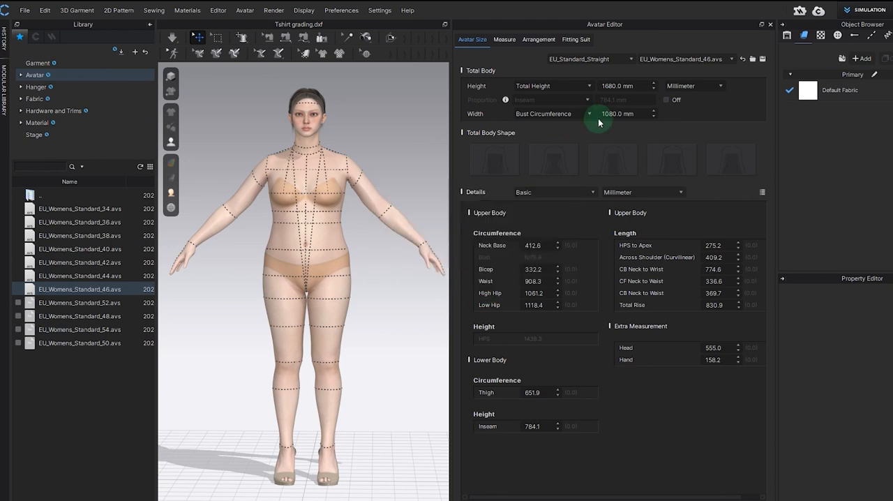
{"action": "left_click_drag", "start_coordinate": [635, 115], "coordinate": [557, 117]}
{"action": "type", "text": "10"}
{"action": "key", "text": "Return"}
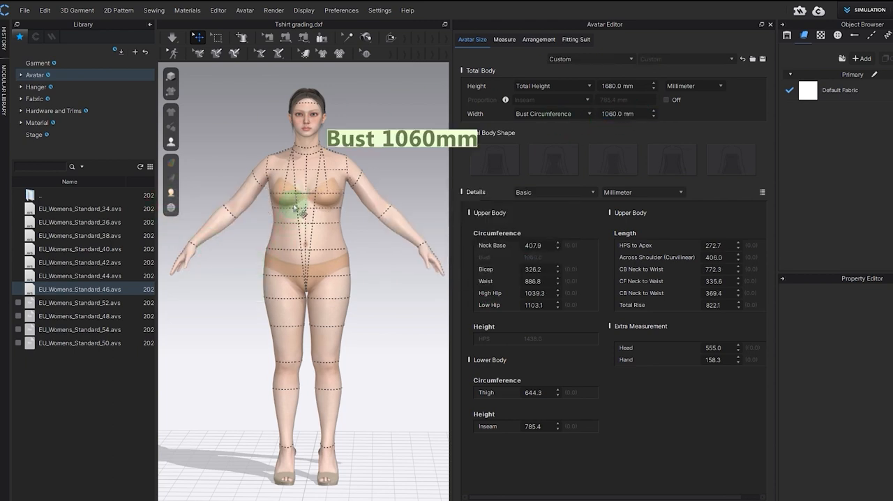
Step: Switch the avatar among the EU_Womens_Standard sizes 44, 38 and 42, finishing with EU_Womens_Standard_34
{"action": "left_click", "coordinate": [77, 276]}
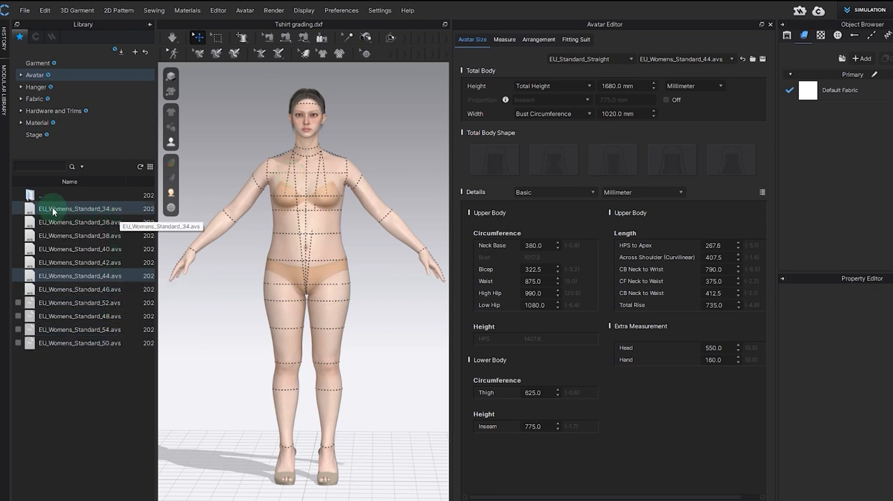
{"action": "double_click", "coordinate": [98, 208]}
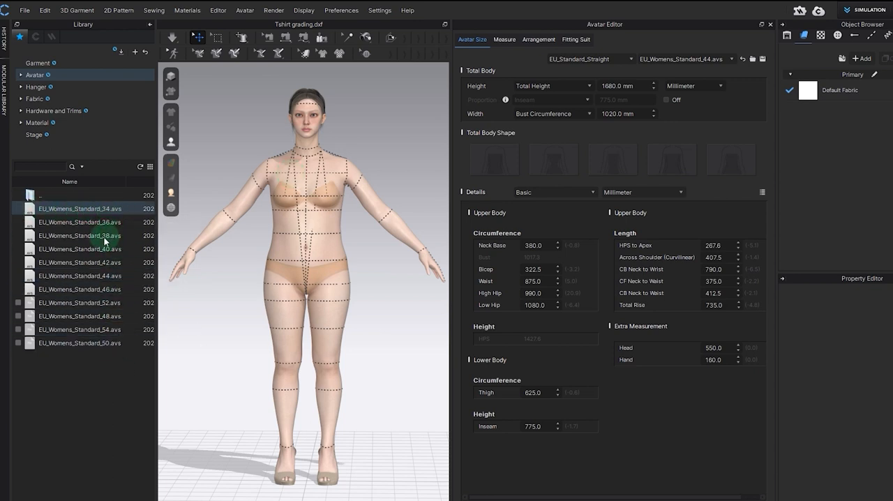
{"action": "double_click", "coordinate": [104, 237]}
{"action": "double_click", "coordinate": [102, 265]}
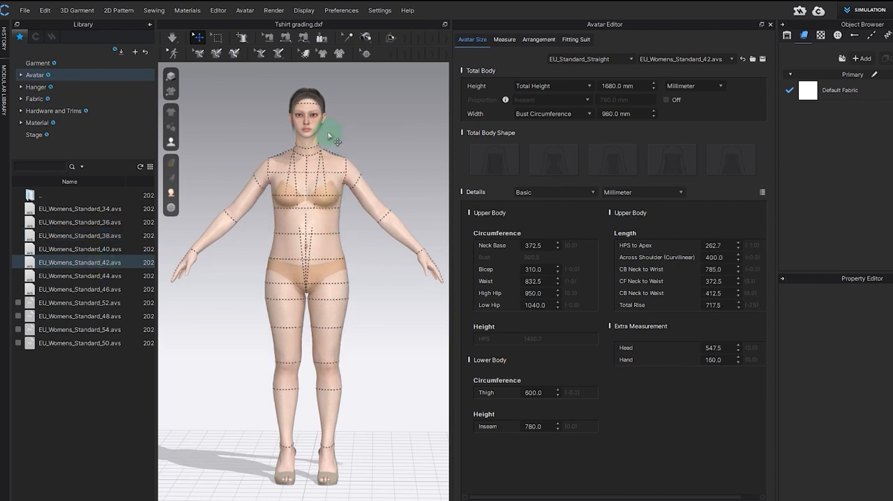
{"action": "left_click", "coordinate": [100, 209]}
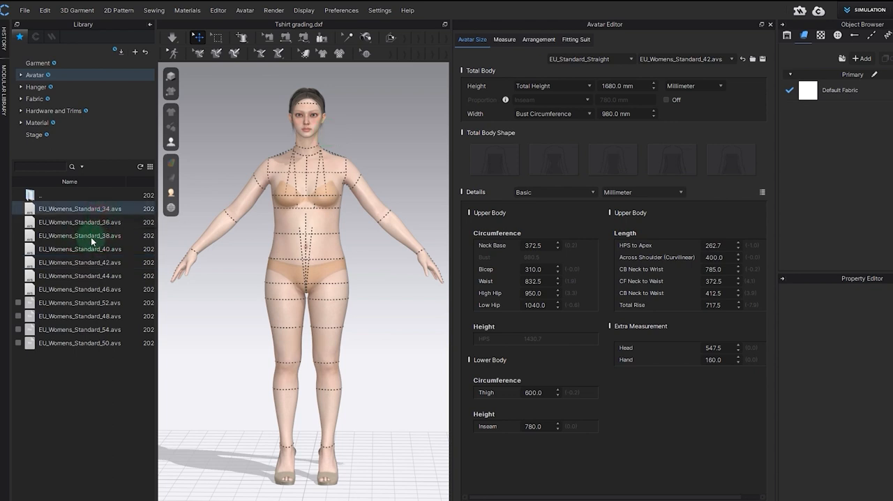
{"action": "left_click", "coordinate": [92, 236]}
{"action": "left_click", "coordinate": [96, 266]}
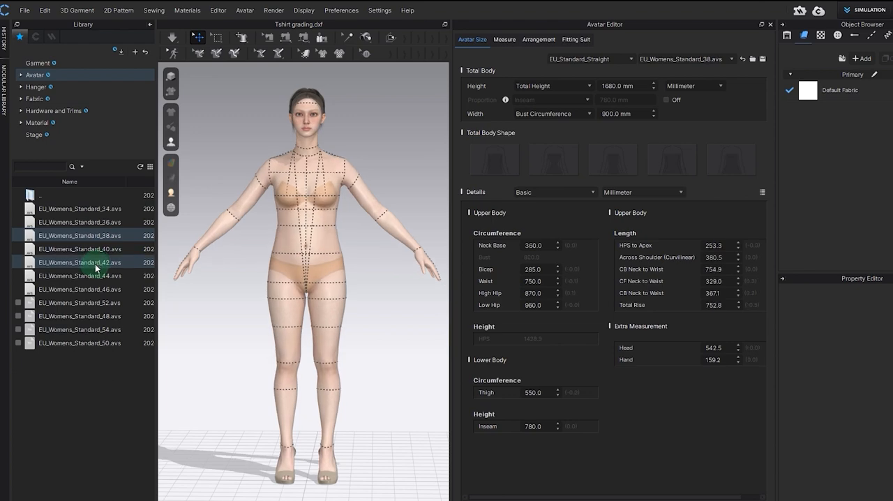
{"action": "left_click", "coordinate": [89, 211]}
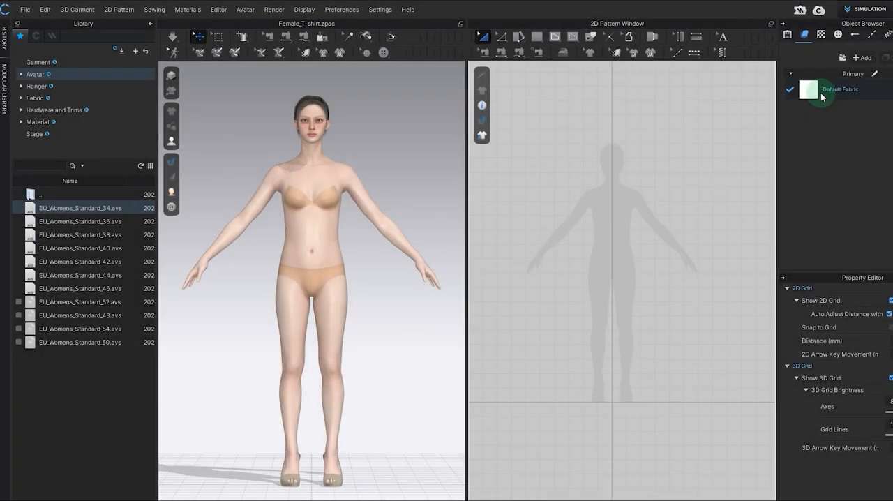
Step: Load the Female_T-shirt.zpac garment from the library, maintaining the current avatar's size and pose
{"action": "left_click", "coordinate": [86, 62]}
{"action": "left_click", "coordinate": [69, 207]}
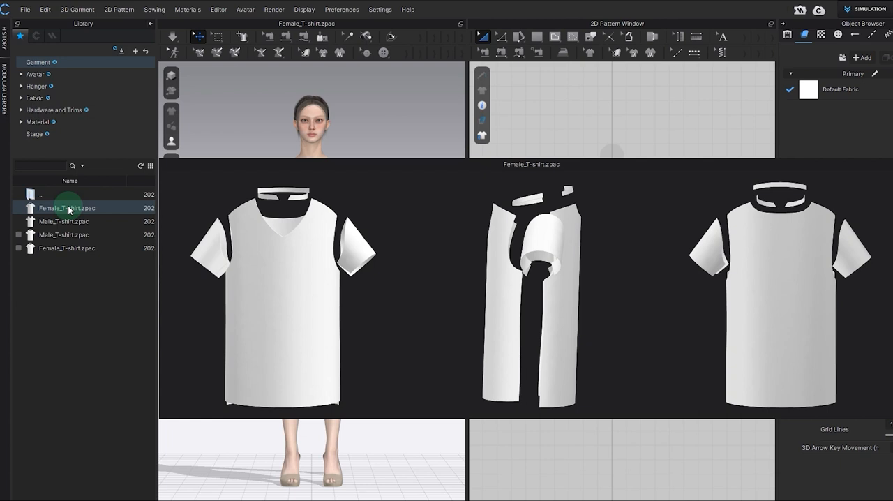
{"action": "double_click", "coordinate": [70, 209]}
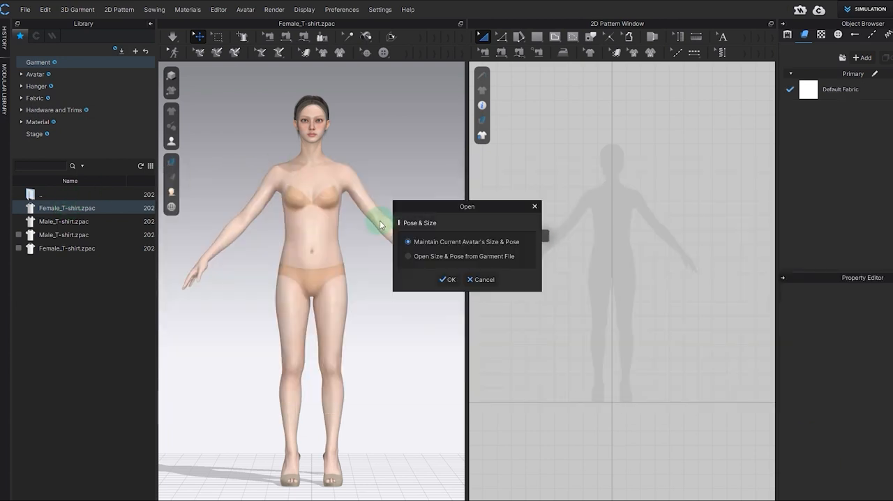
{"action": "left_click", "coordinate": [449, 280]}
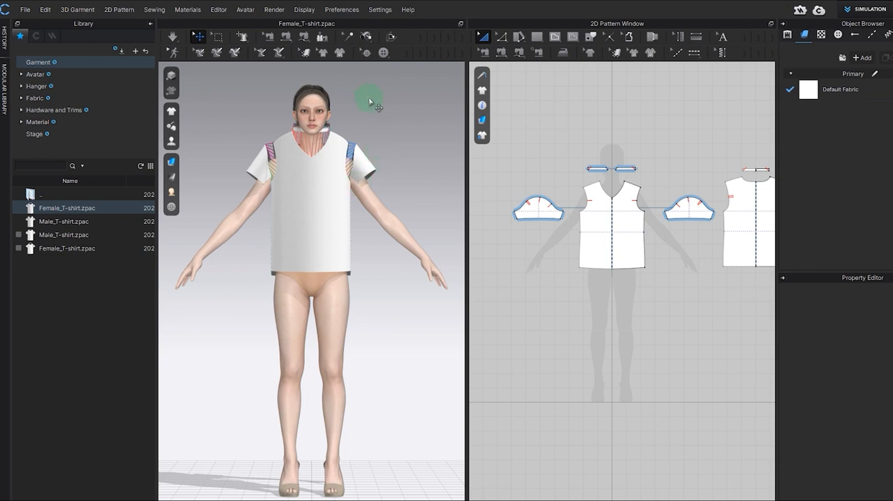
Step: Collapse the library and drape the T-shirt onto the avatar with Re-drape 3D Arrangement
{"action": "left_click", "coordinate": [151, 27]}
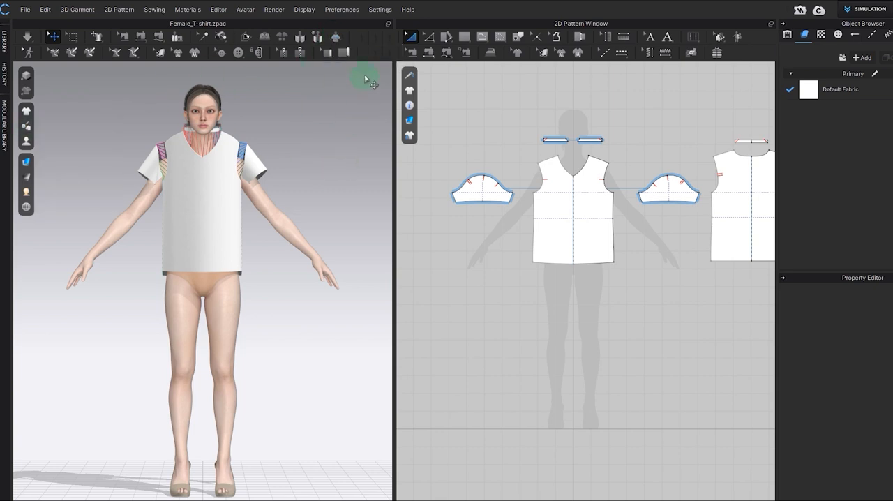
{"action": "left_click", "coordinate": [375, 39]}
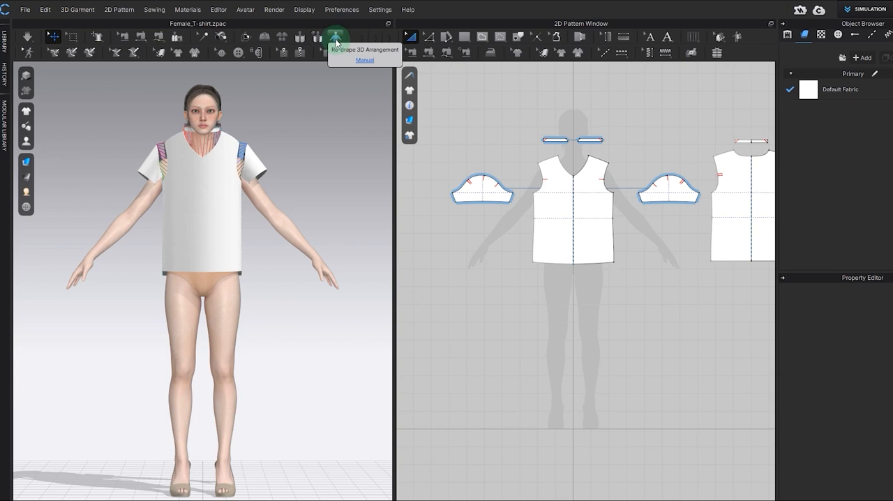
{"action": "left_click", "coordinate": [335, 42]}
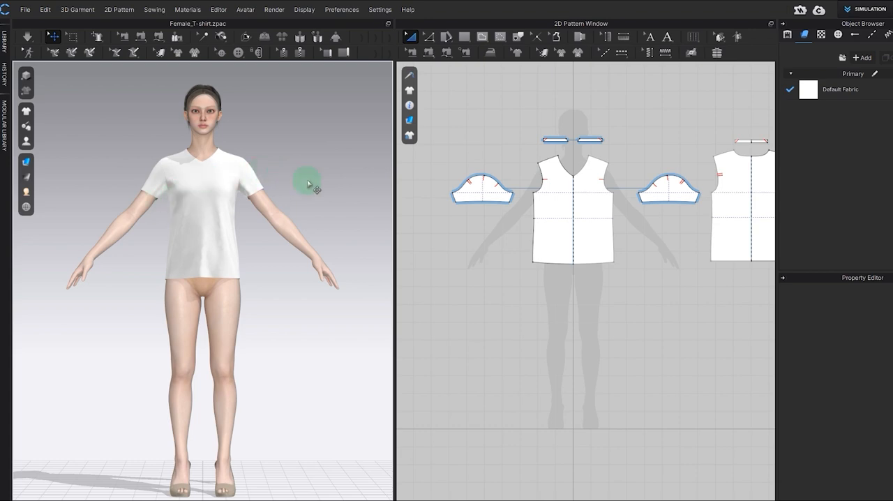
Step: Examine the draped T-shirt from several angles together with its front, sleeve and back pattern pieces
{"action": "right_click_drag", "start_coordinate": [335, 195], "coordinate": [314, 194]}
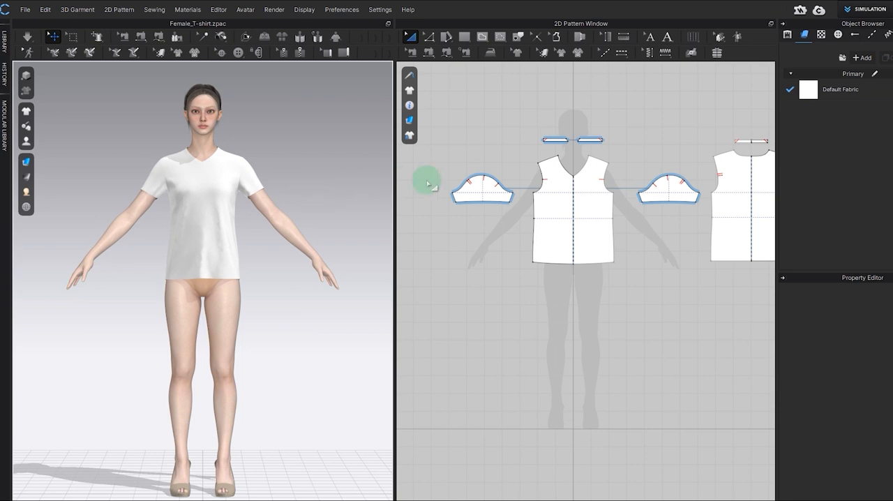
{"action": "scroll", "coordinate": [522, 235], "scroll_direction": "down", "scroll_amount": 2}
{"action": "scroll", "coordinate": [516, 232], "scroll_direction": "up", "scroll_amount": 3}
{"action": "right_click_drag", "start_coordinate": [521, 229], "coordinate": [473, 261]}
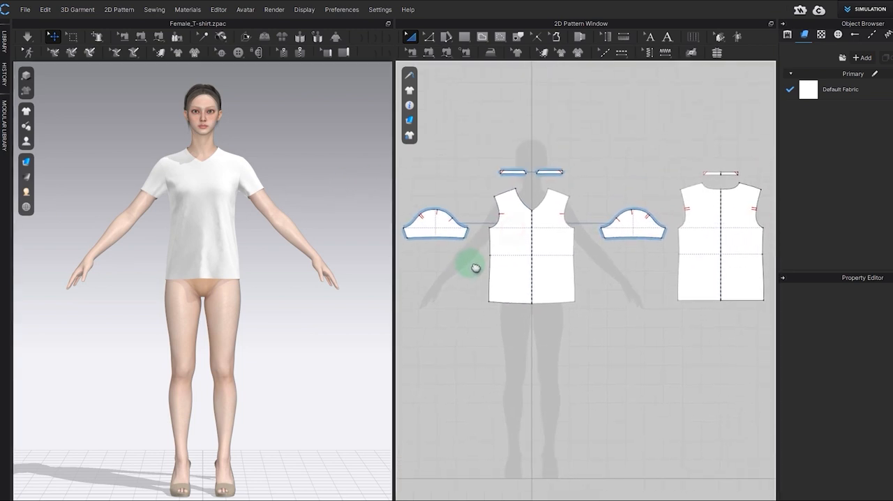
{"action": "left_click", "coordinate": [512, 239]}
{"action": "left_click", "coordinate": [444, 234]}
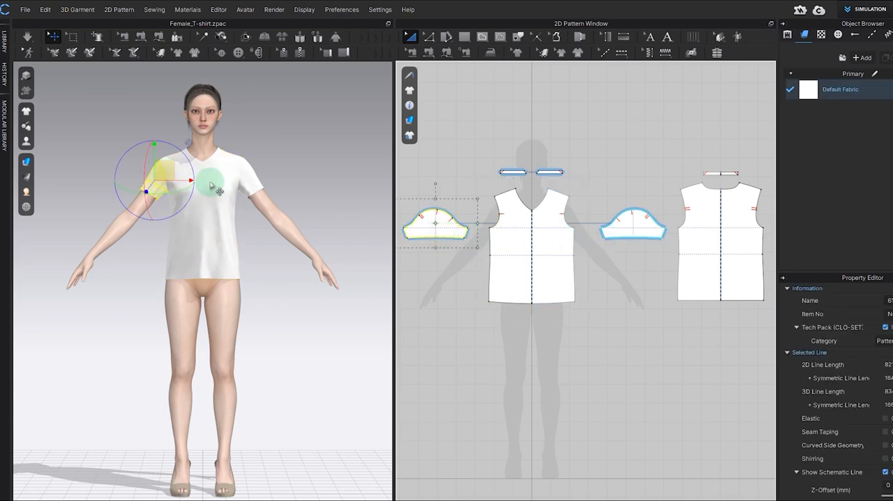
{"action": "right_click_drag", "start_coordinate": [209, 188], "coordinate": [235, 166]}
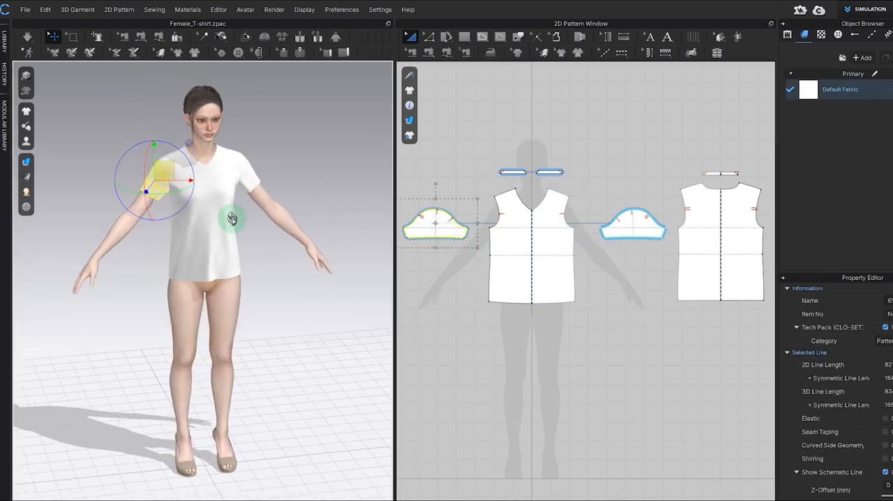
{"action": "left_click", "coordinate": [630, 224]}
{"action": "right_click_drag", "start_coordinate": [286, 199], "coordinate": [333, 162]}
{"action": "left_click", "coordinate": [684, 255]}
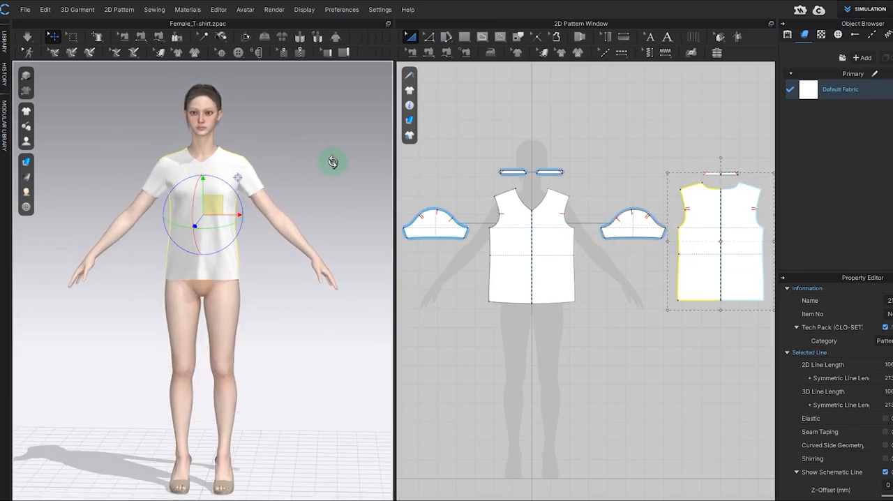
{"action": "left_click", "coordinate": [657, 154]}
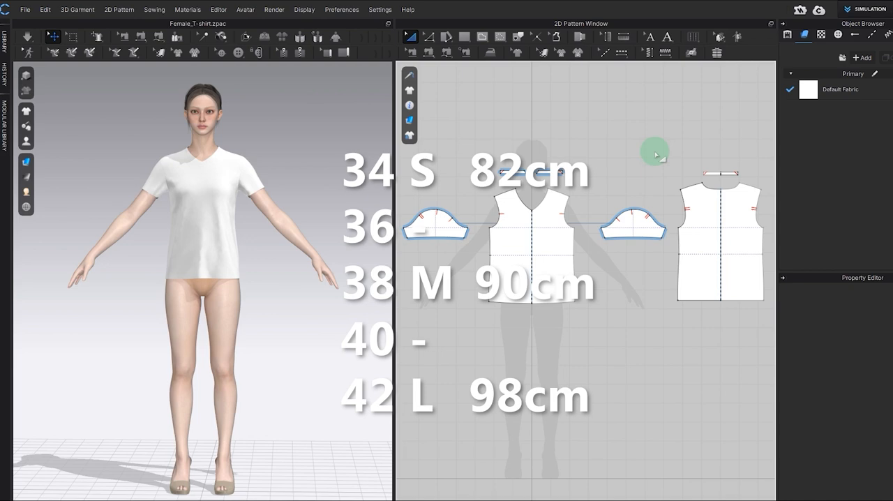
Step: Inspect how the front and back body panels wrap around the avatar by highlighting each one in turn
{"action": "right_click_drag", "start_coordinate": [266, 200], "coordinate": [157, 211]}
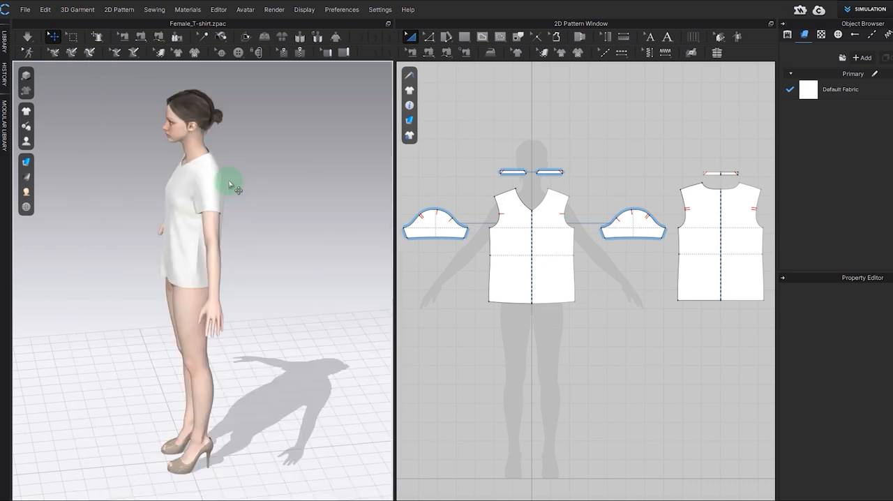
{"action": "left_click", "coordinate": [471, 305]}
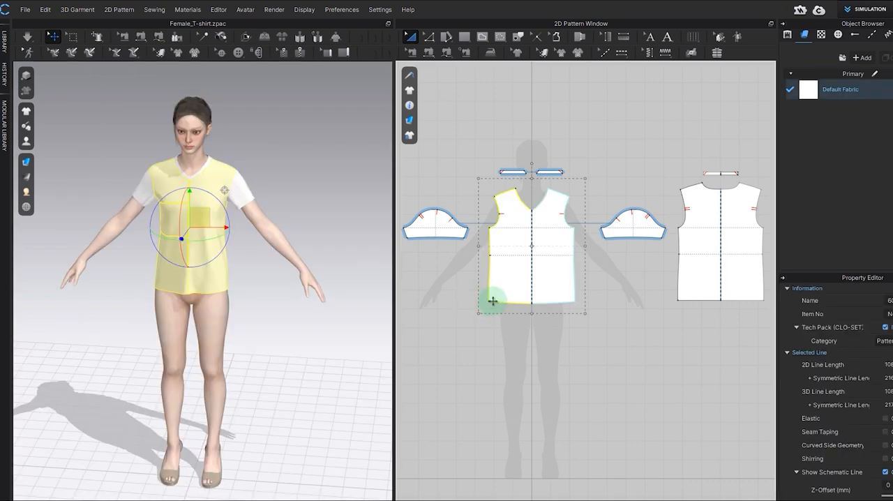
{"action": "left_click", "coordinate": [572, 301]}
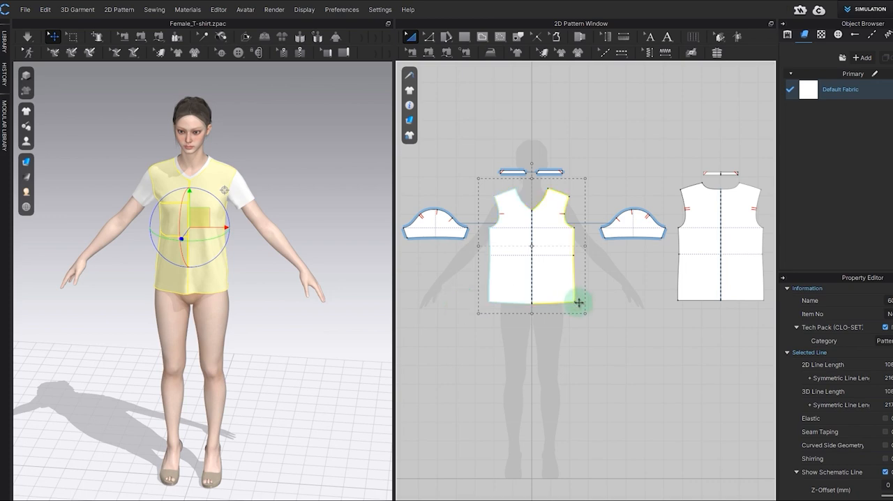
{"action": "left_click", "coordinate": [677, 302]}
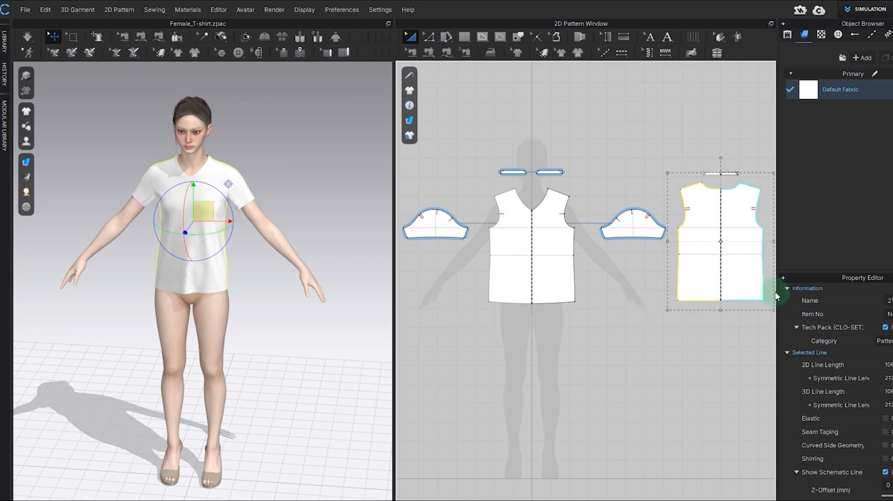
{"action": "left_click", "coordinate": [557, 264]}
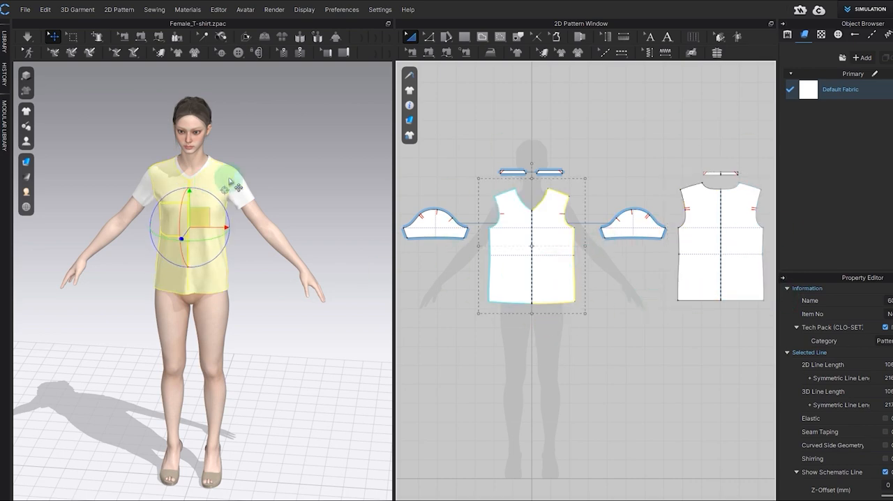
{"action": "right_click_drag", "start_coordinate": [205, 83], "coordinate": [269, 195]}
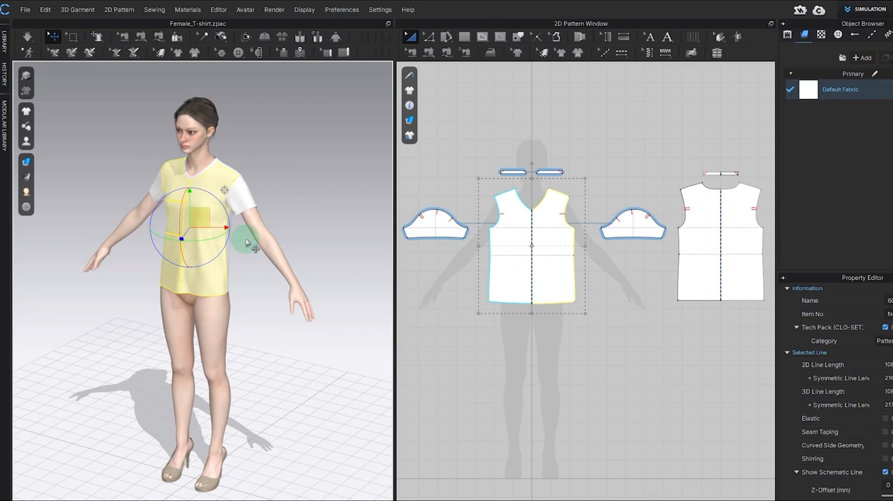
{"action": "right_click_drag", "start_coordinate": [246, 242], "coordinate": [261, 287]}
{"action": "middle_click_drag", "start_coordinate": [261, 286], "coordinate": [277, 271]}
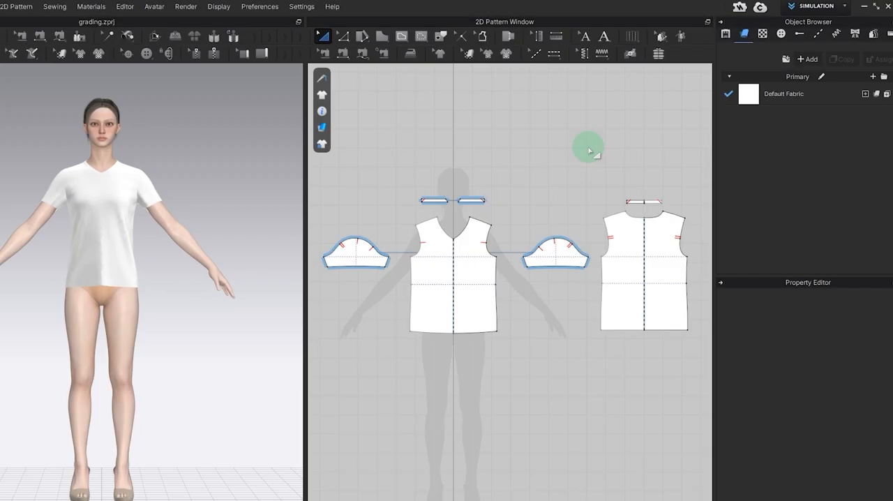
Step: Create a grading size group and add two more sizes to it
{"action": "left_click", "coordinate": [874, 35]}
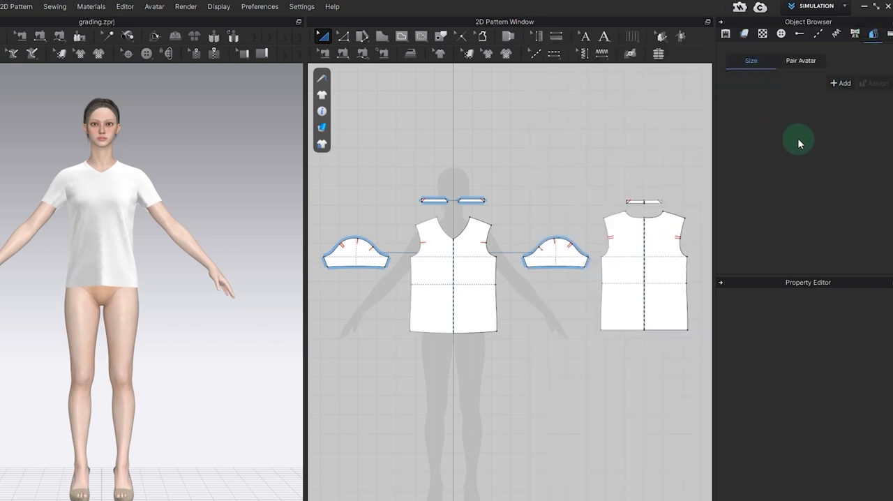
{"action": "left_click", "coordinate": [837, 84]}
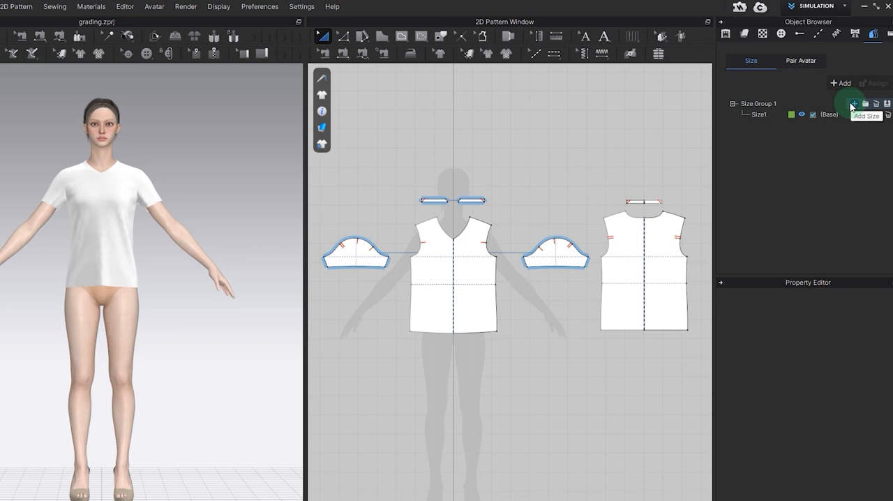
{"action": "left_click", "coordinate": [854, 104]}
{"action": "left_click", "coordinate": [854, 104]}
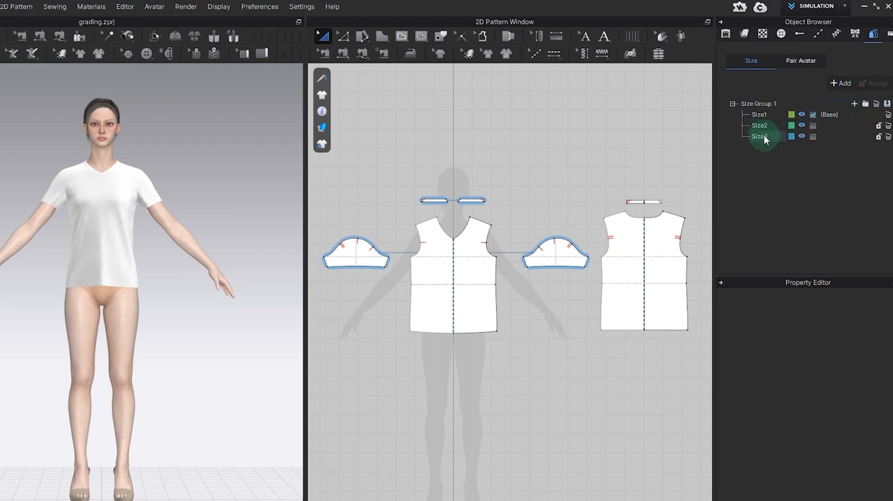
Step: Rename the three sizes in the size group as S(34), M(38) and L(42)
{"action": "double_click", "coordinate": [759, 115]}
{"action": "type", "text": "S(34)"}
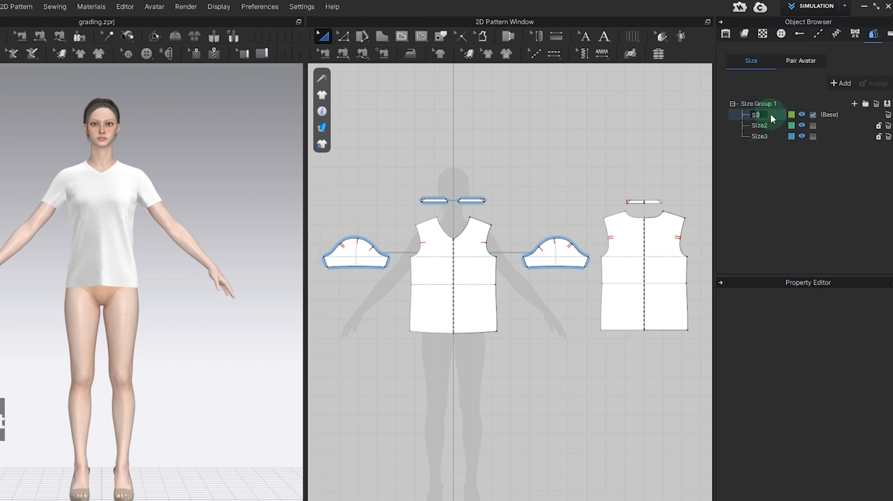
{"action": "double_click", "coordinate": [760, 125]}
{"action": "type", "text": "M(38)"}
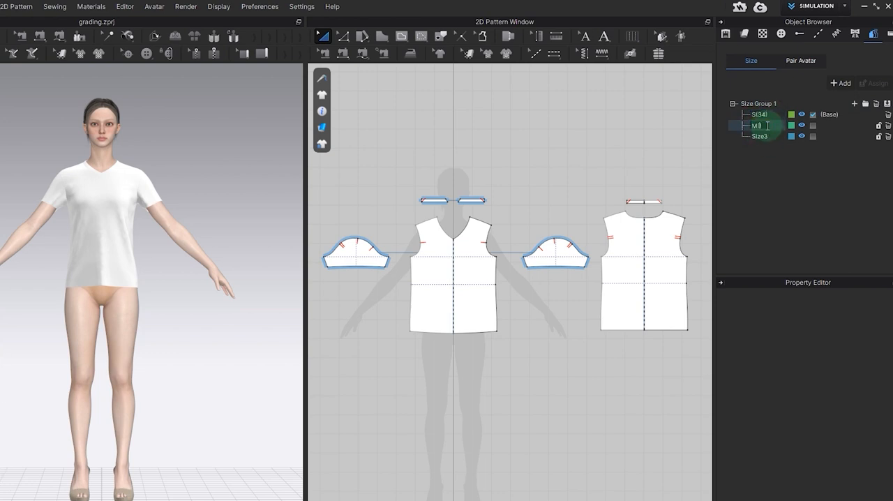
{"action": "double_click", "coordinate": [767, 136]}
{"action": "type", "text": "L(42)"}
{"action": "left_click", "coordinate": [777, 173]}
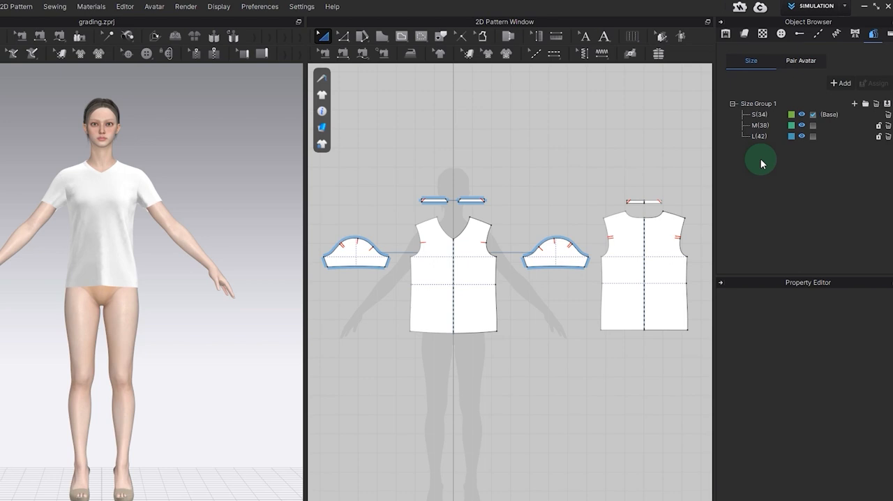
Step: Assign Size Group 1 to all of the T-shirt's pattern pieces, keeping S(34) as the displayed size
{"action": "left_click_drag", "start_coordinate": [708, 166], "coordinate": [312, 374]}
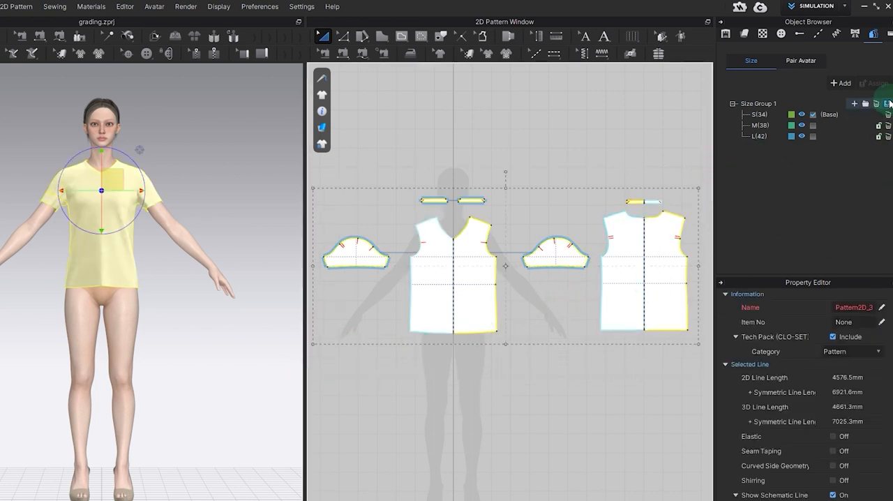
{"action": "left_click", "coordinate": [889, 103]}
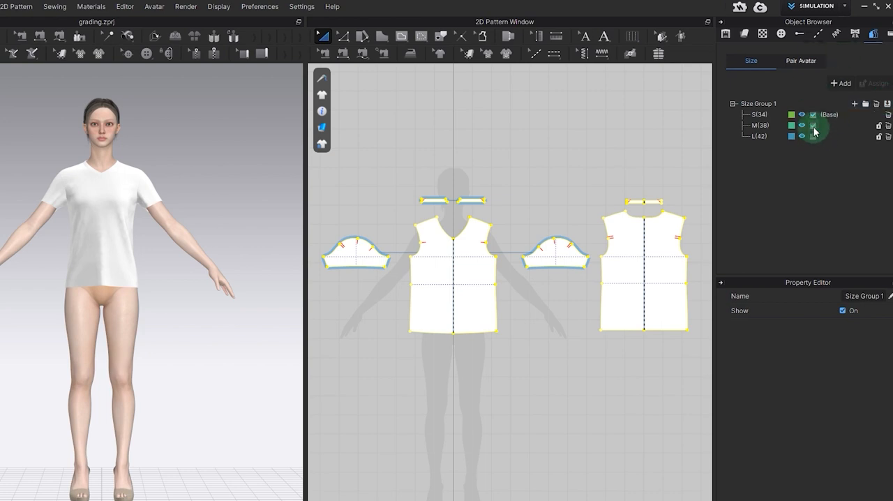
{"action": "left_click", "coordinate": [813, 115]}
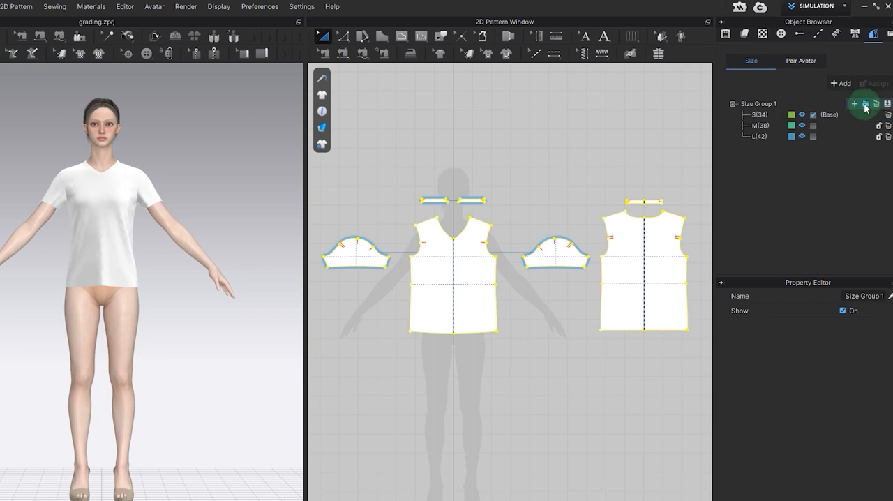
{"action": "left_click", "coordinate": [841, 84]}
{"action": "left_click", "coordinate": [876, 148]}
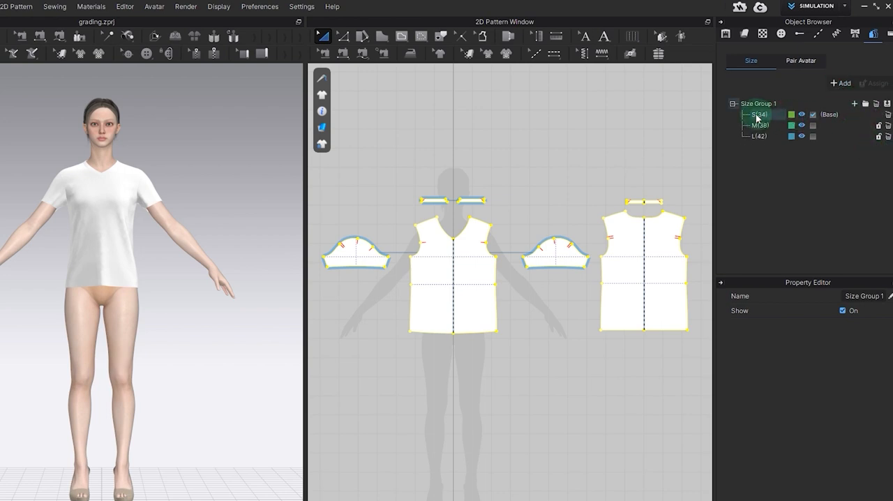
Step: View the gradable pattern points and a selected front shoulder point's grading values with the Edit Grading tool
{"action": "left_click", "coordinate": [661, 37]}
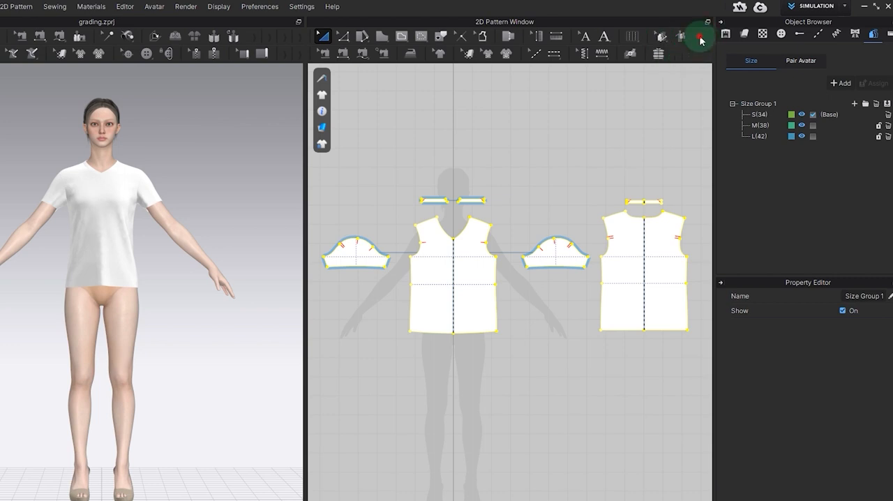
{"action": "left_click", "coordinate": [662, 38]}
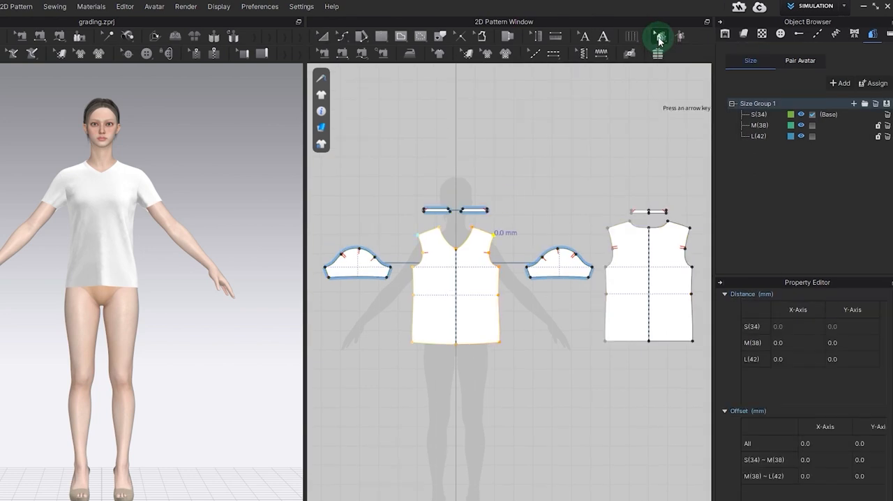
{"action": "left_click", "coordinate": [660, 40]}
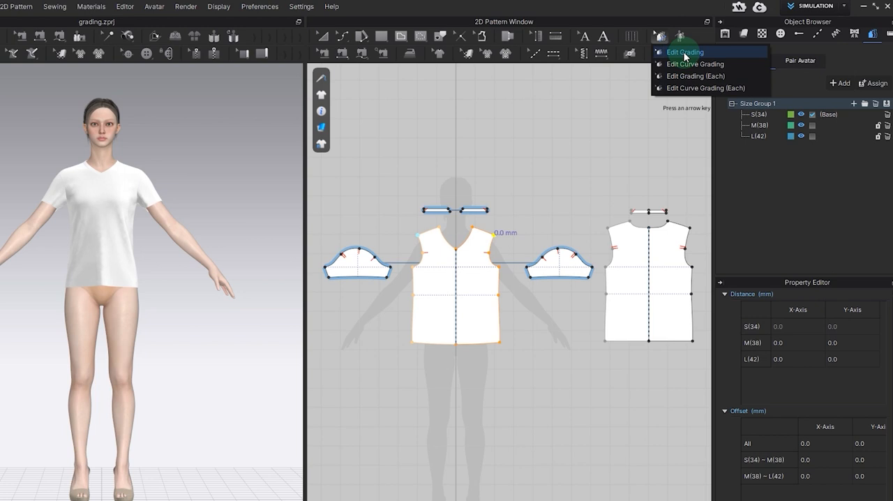
{"action": "left_click", "coordinate": [684, 53]}
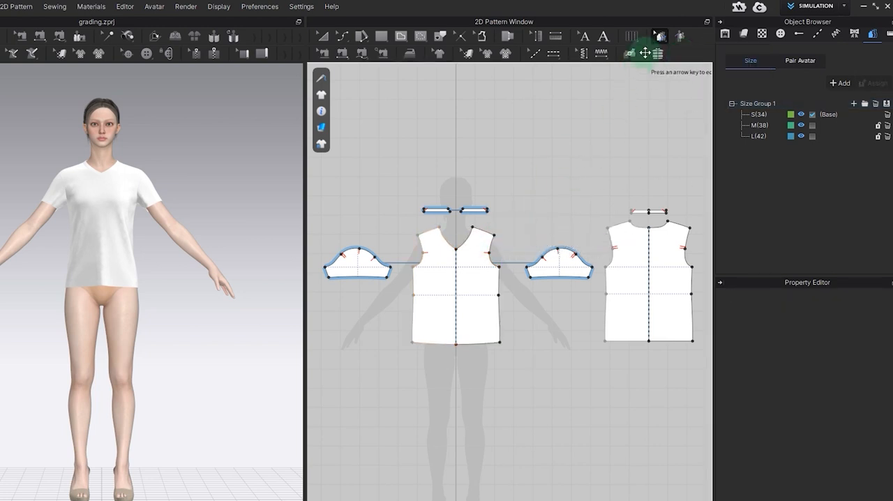
Step: Examine the curve points on the front panel's side seam with Edit Curve Grading, and return to Edit Grading
{"action": "left_click", "coordinate": [663, 36]}
{"action": "left_click", "coordinate": [680, 64]}
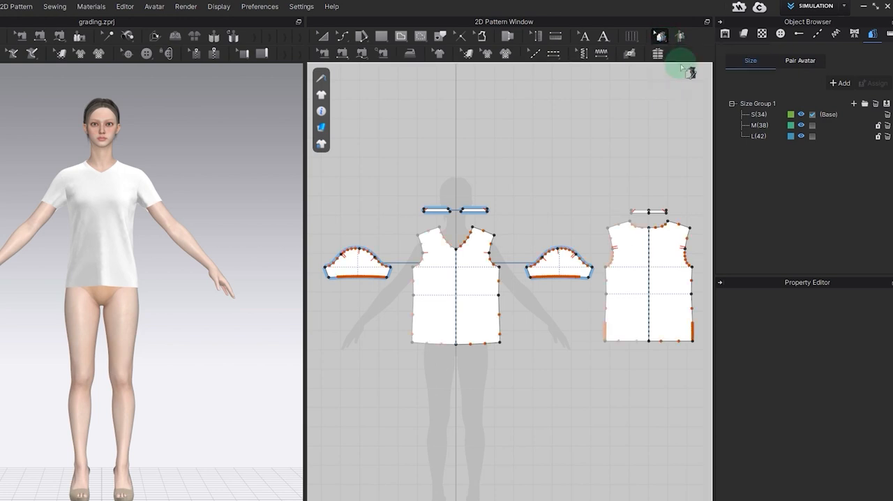
{"action": "left_click", "coordinate": [497, 286]}
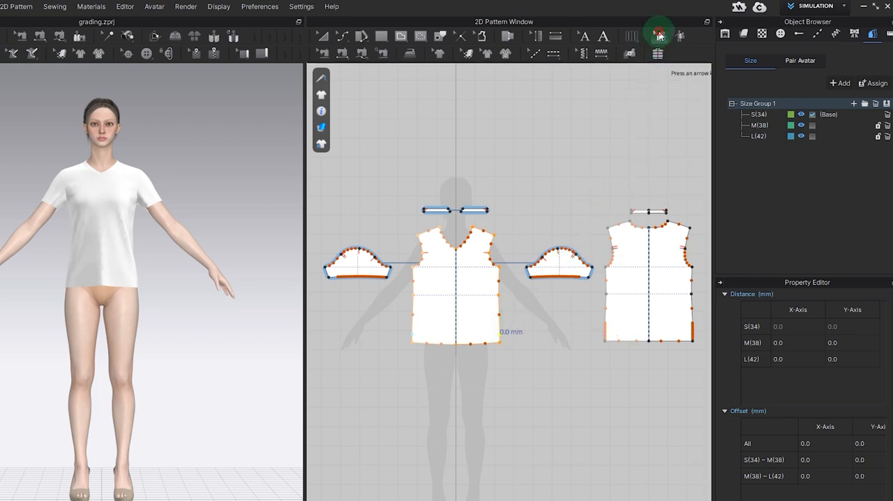
{"action": "left_click", "coordinate": [660, 36]}
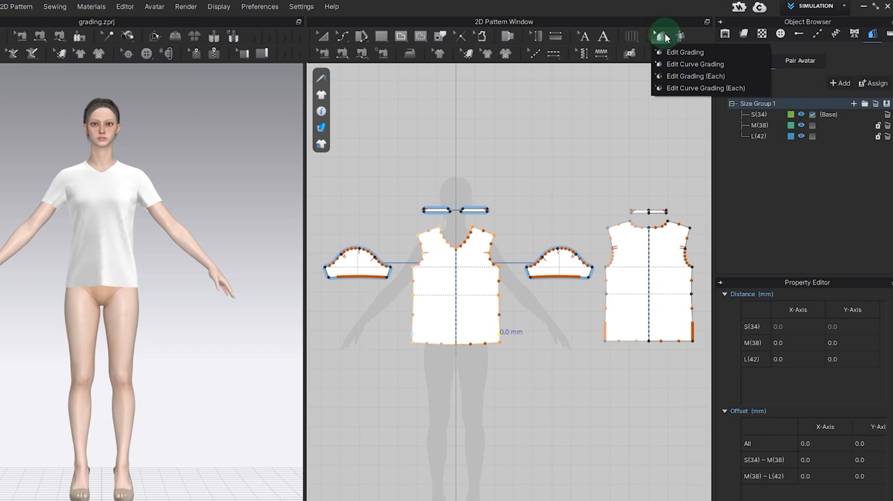
{"action": "left_click", "coordinate": [680, 52]}
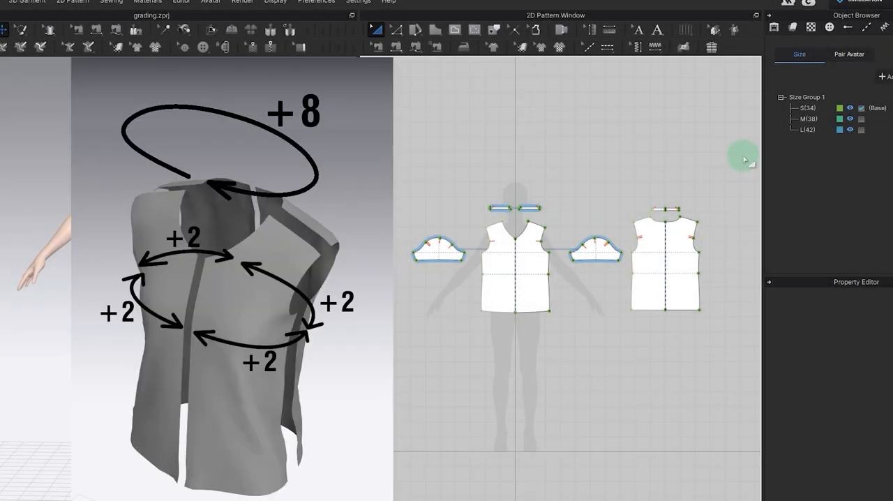
Step: Select the front panel's outer points from shoulder to hem with Edit Grading and set Arrow Key Movement to 1 mm
{"action": "left_click", "coordinate": [676, 27]}
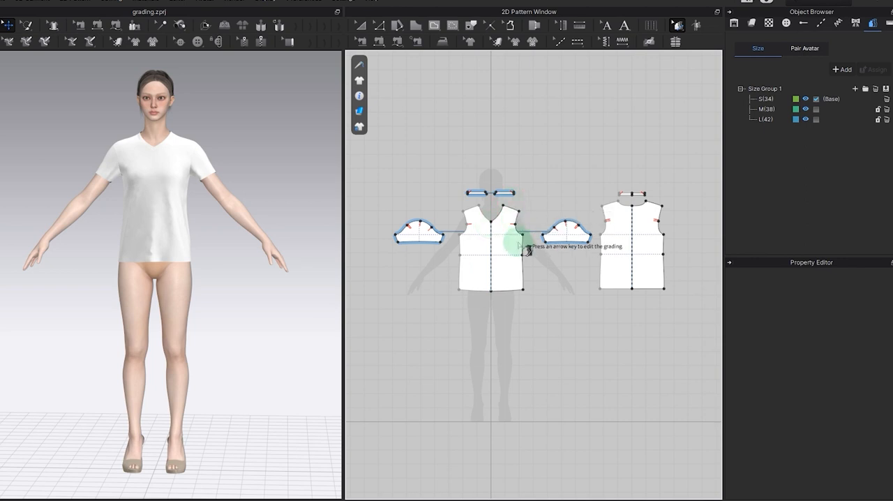
{"action": "left_click_drag", "start_coordinate": [510, 203], "coordinate": [530, 312]}
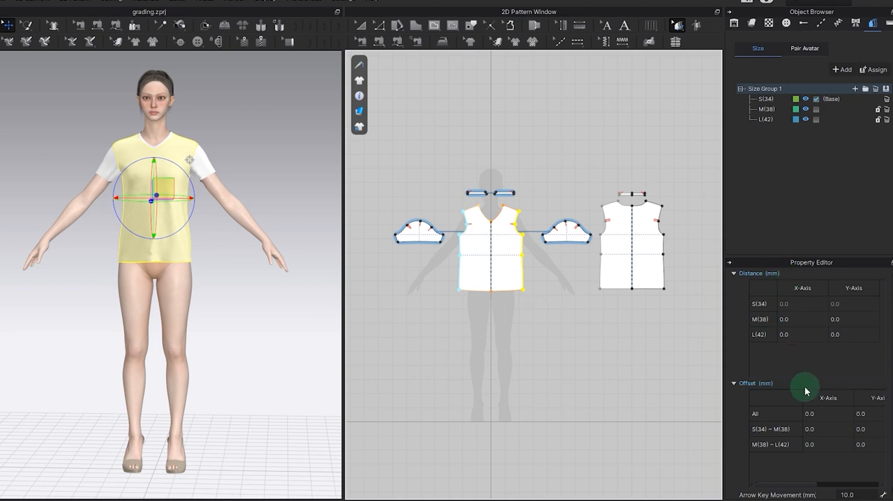
{"action": "double_click", "coordinate": [860, 494]}
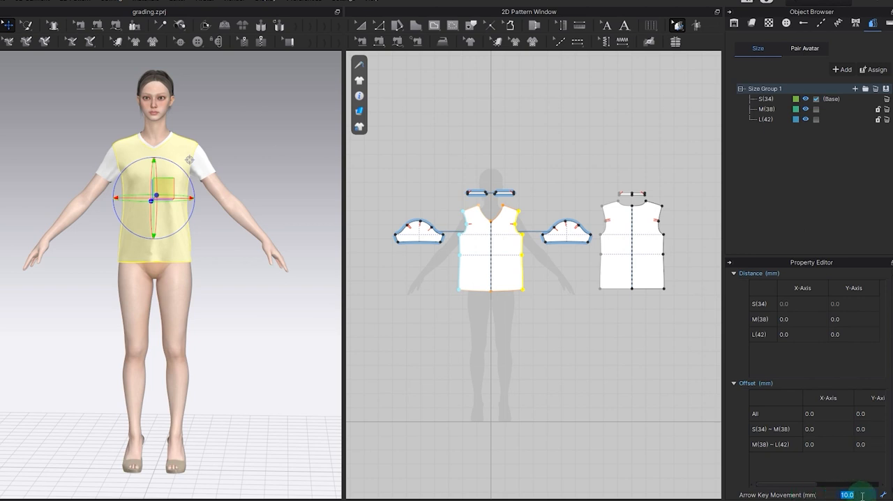
{"action": "type", "text": "1"}
{"action": "key", "text": "Return"}
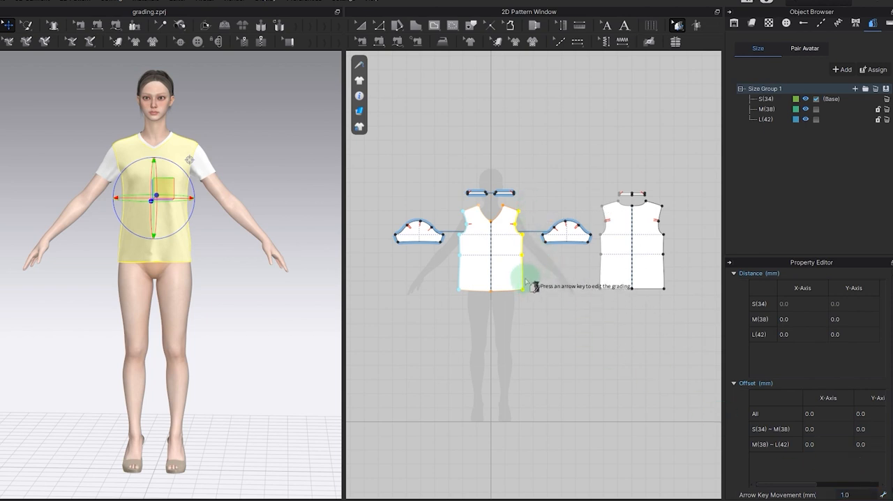
Step: Set Arrow Key Movement to 10 mm and move the front panel's selected outer points outward 20 mm per size
{"action": "key", "text": "Right"}
{"action": "key", "text": "Right"}
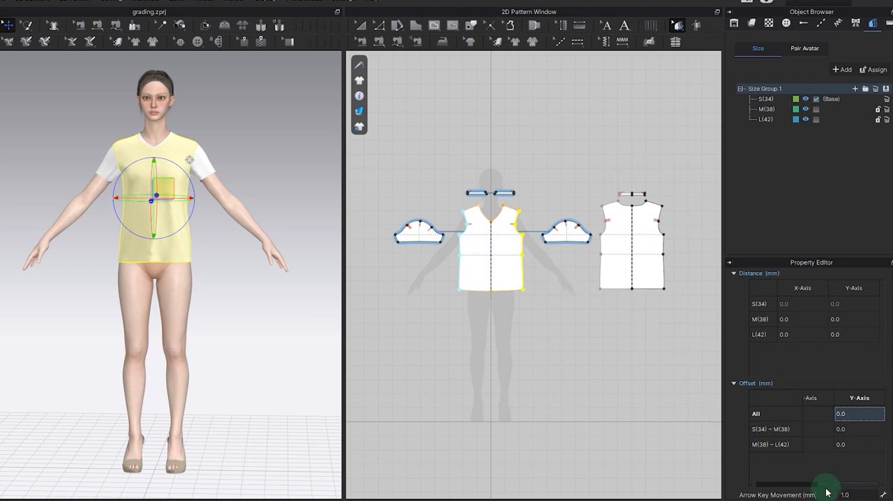
{"action": "double_click", "coordinate": [862, 494]}
{"action": "type", "text": "10"}
{"action": "key", "text": "Return"}
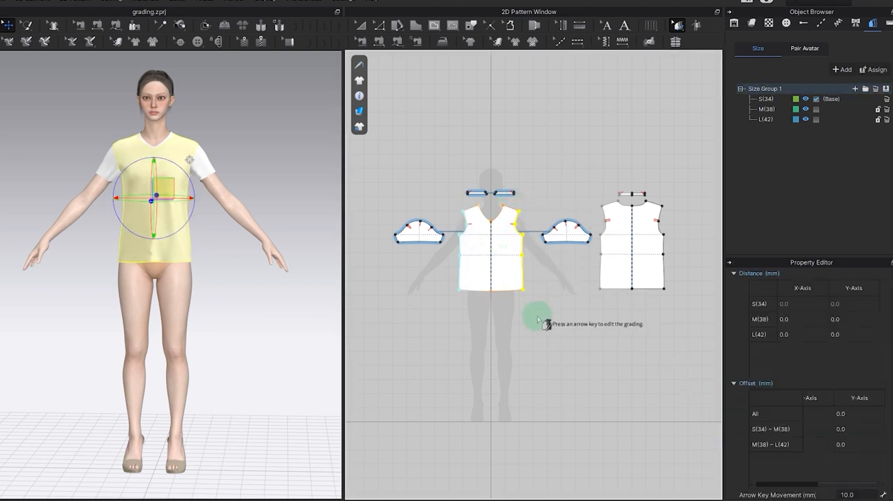
{"action": "key", "text": "Right"}
{"action": "key", "text": "Right"}
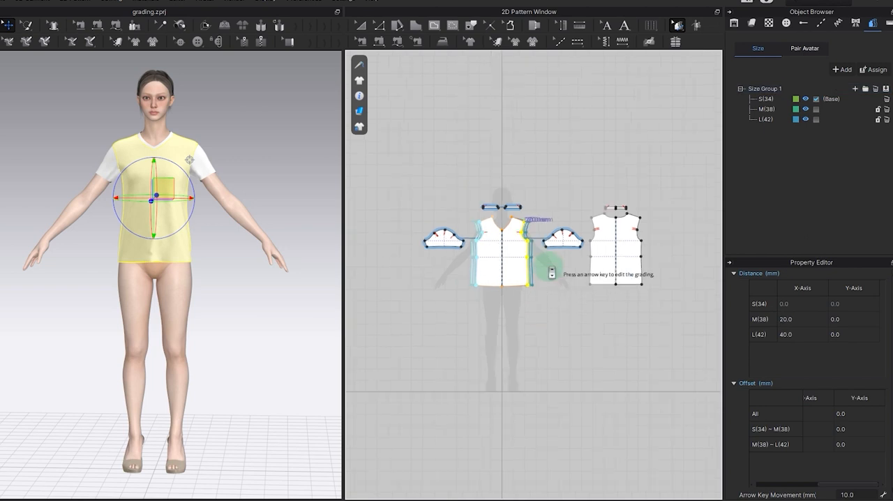
{"action": "scroll", "coordinate": [552, 273], "scroll_direction": "up", "scroll_amount": 5}
{"action": "scroll", "coordinate": [507, 300], "scroll_direction": "up", "scroll_amount": 2}
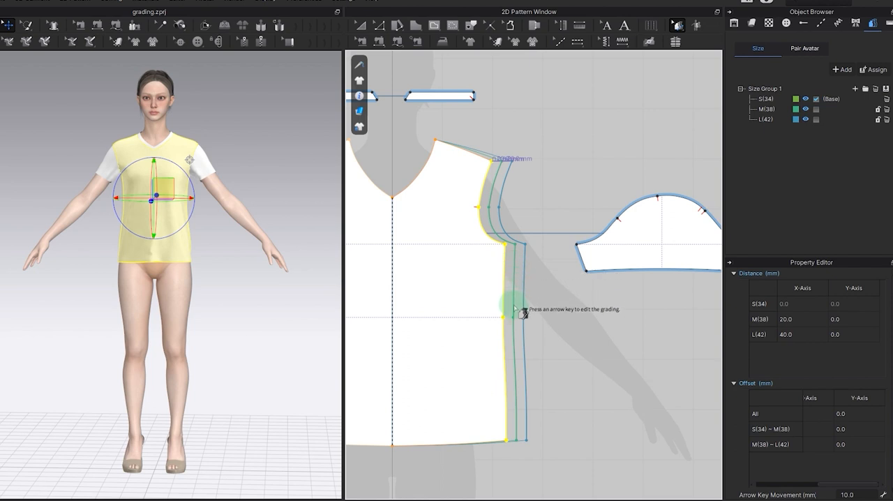
{"action": "left_click", "coordinate": [797, 100]}
{"action": "left_click", "coordinate": [469, 386]}
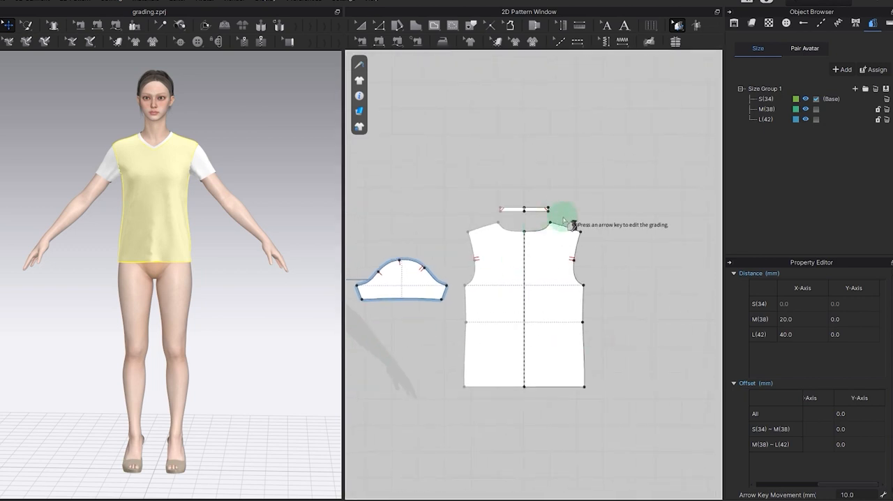
Step: Select the back panel's outer points from shoulder to hem and set their S(34)–M(38) and M(38)–L(42) X-axis offsets to 20 mm
{"action": "left_click", "coordinate": [593, 295]}
{"action": "left_click_drag", "start_coordinate": [594, 294], "coordinate": [619, 440]}
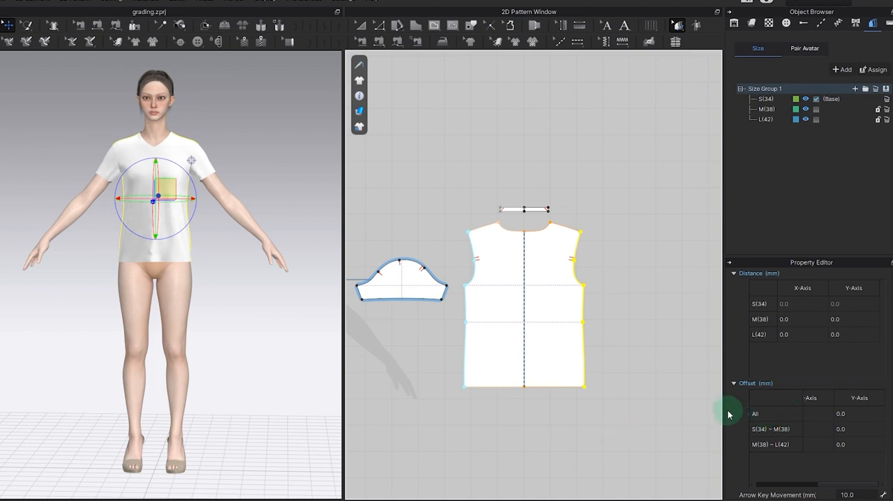
{"action": "left_click_drag", "start_coordinate": [723, 415], "coordinate": [700, 413]}
{"action": "left_click", "coordinate": [799, 415]}
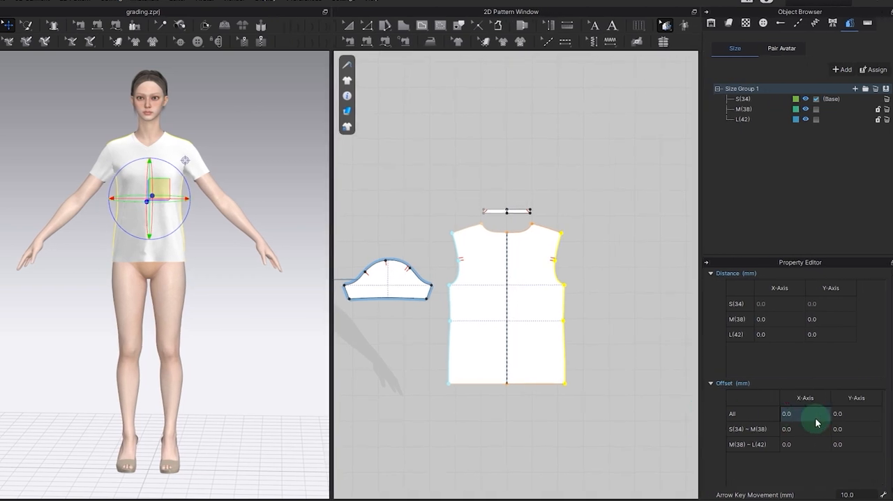
{"action": "left_click", "coordinate": [792, 429]}
{"action": "type", "text": "20"}
{"action": "key", "text": "Return"}
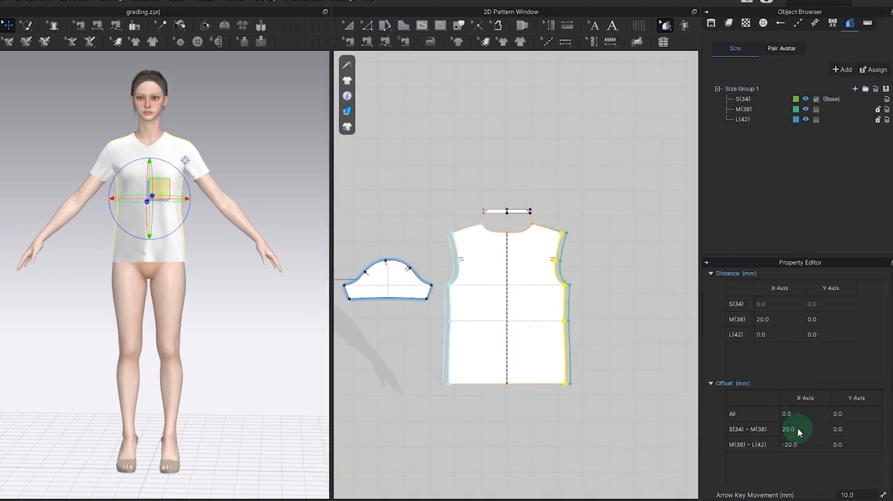
{"action": "left_click", "coordinate": [803, 444]}
{"action": "type", "text": "20"}
{"action": "key", "text": "Return"}
Step: Reset the back panel's X-axis offset for all sizes to 0 and reapply 20 mm to all sizes at once
{"action": "left_click", "coordinate": [799, 414]}
{"action": "type", "text": "0"}
{"action": "key", "text": "Return"}
{"action": "left_click", "coordinate": [800, 414]}
{"action": "type", "text": "20"}
{"action": "key", "text": "Return"}
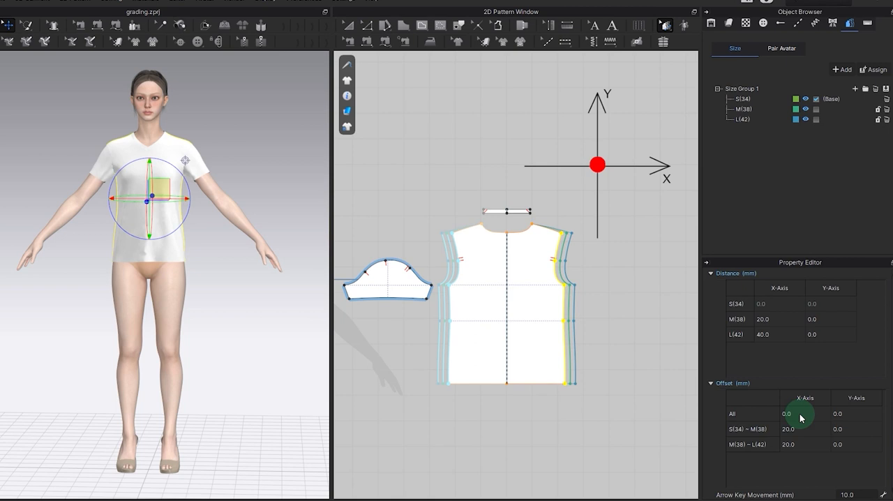
Step: Try Y-axis offsets of 10 mm and -10 mm for all sizes on the back panel, and restore the Y-axis offset to 0
{"action": "left_click", "coordinate": [841, 414]}
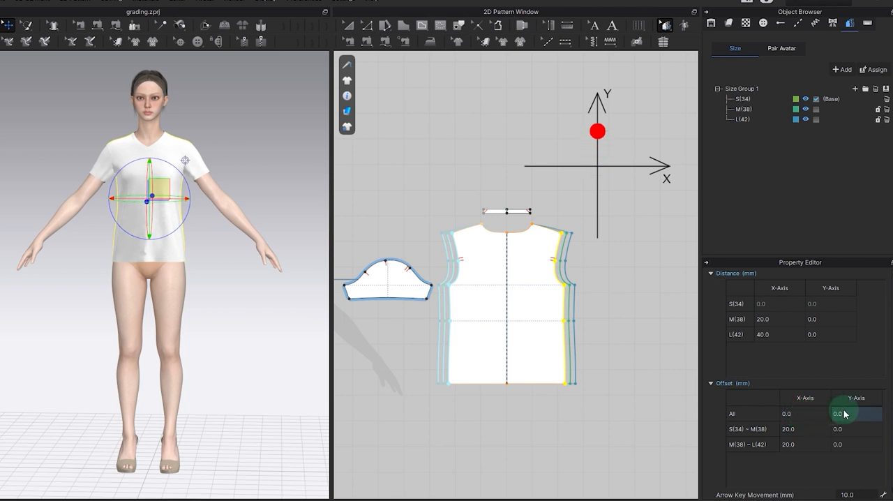
{"action": "left_click", "coordinate": [844, 413]}
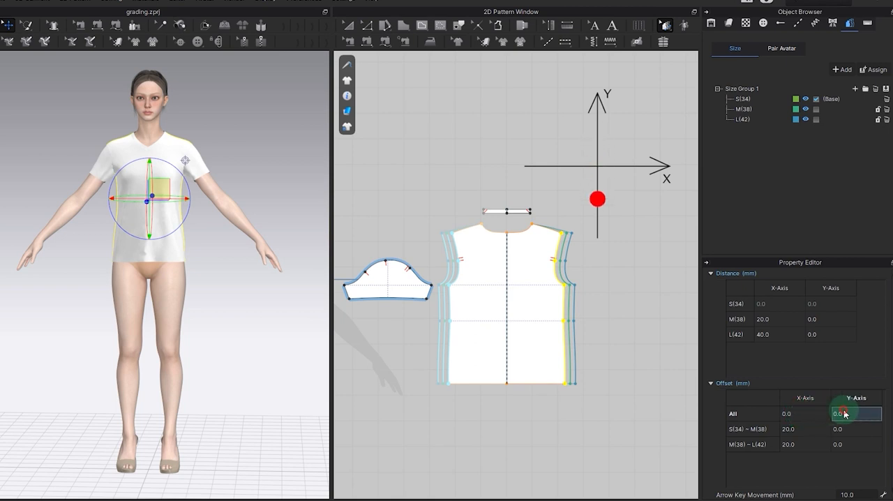
{"action": "type", "text": "10"}
{"action": "key", "text": "Return"}
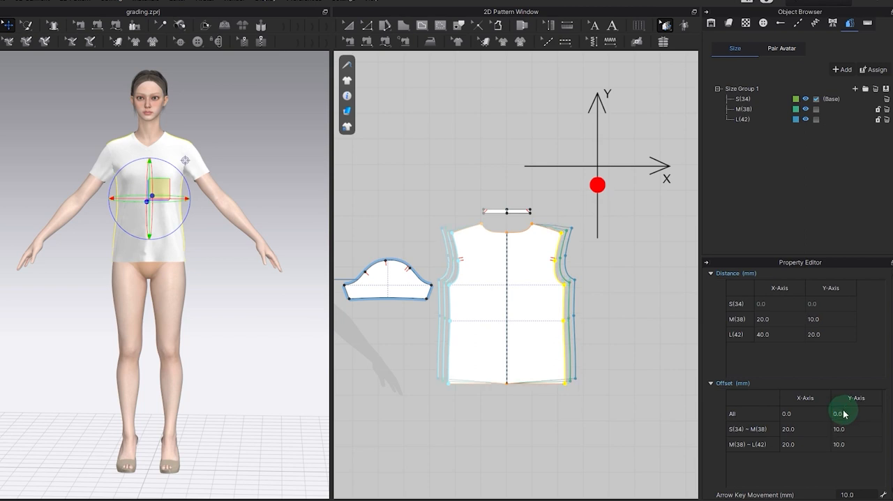
{"action": "type", "text": "-"}
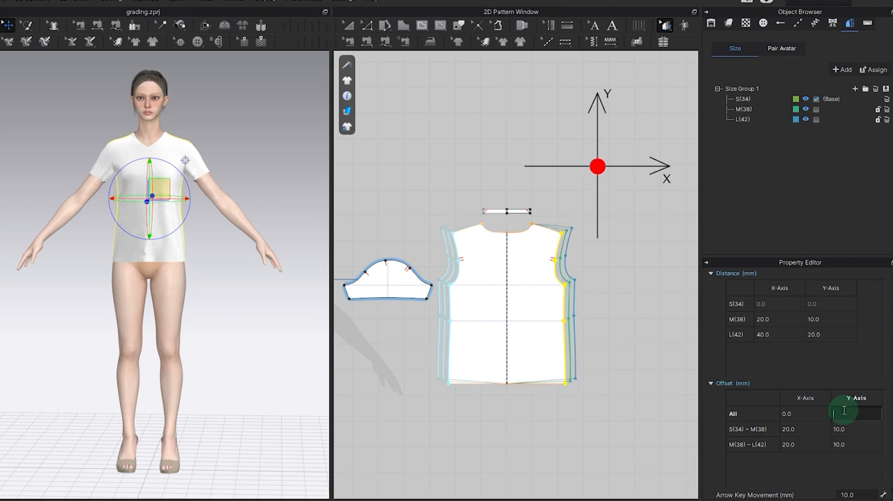
{"action": "type", "text": "10"}
{"action": "key", "text": "Return"}
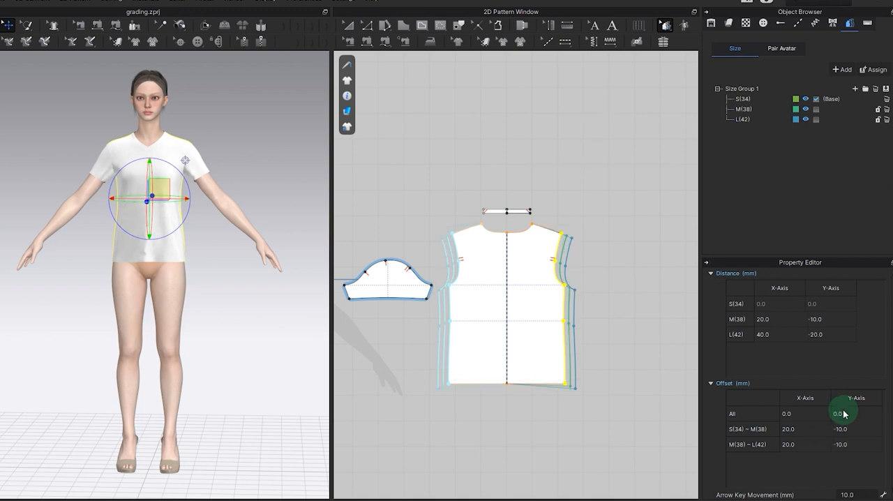
{"action": "key", "text": "Return"}
{"action": "scroll", "coordinate": [658, 349], "scroll_direction": "down", "scroll_amount": 3}
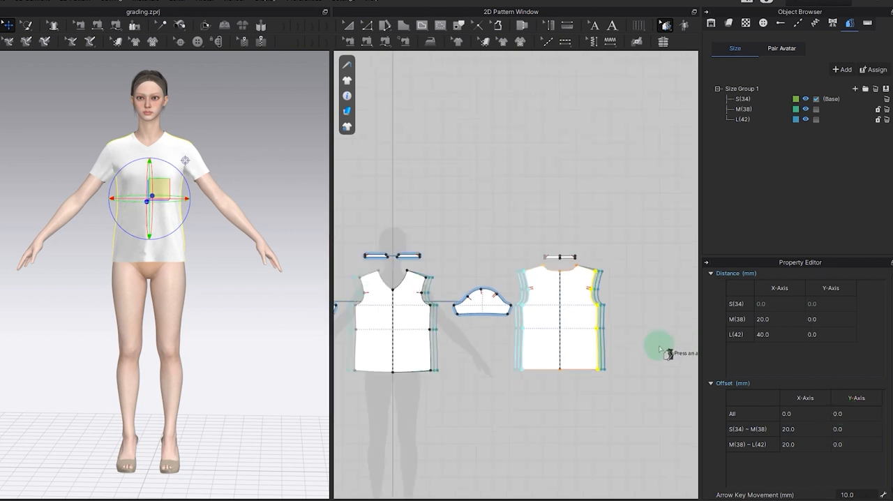
Step: View the graded T-shirt in sizes M(38) and L(42), and return to S(34) as the displayed size
{"action": "scroll", "coordinate": [529, 424], "scroll_direction": "up", "scroll_amount": 1}
{"action": "scroll", "coordinate": [527, 420], "scroll_direction": "up", "scroll_amount": 1}
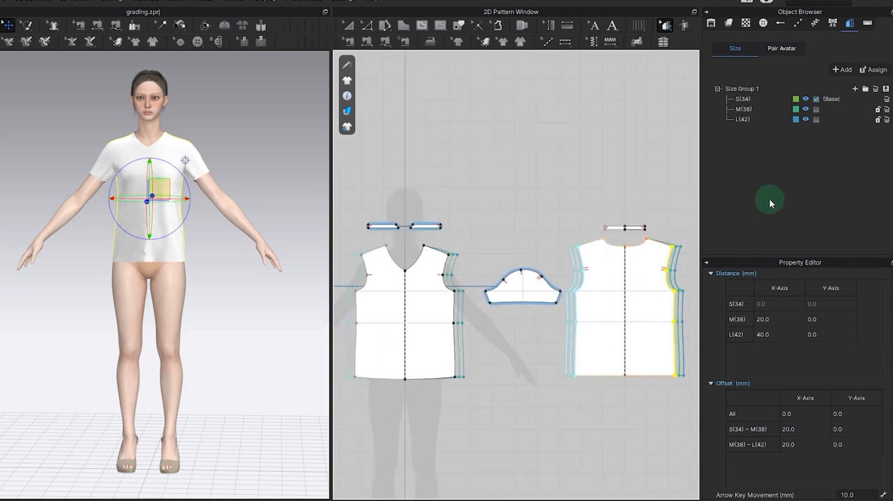
{"action": "left_click", "coordinate": [815, 109]}
{"action": "left_click", "coordinate": [816, 120]}
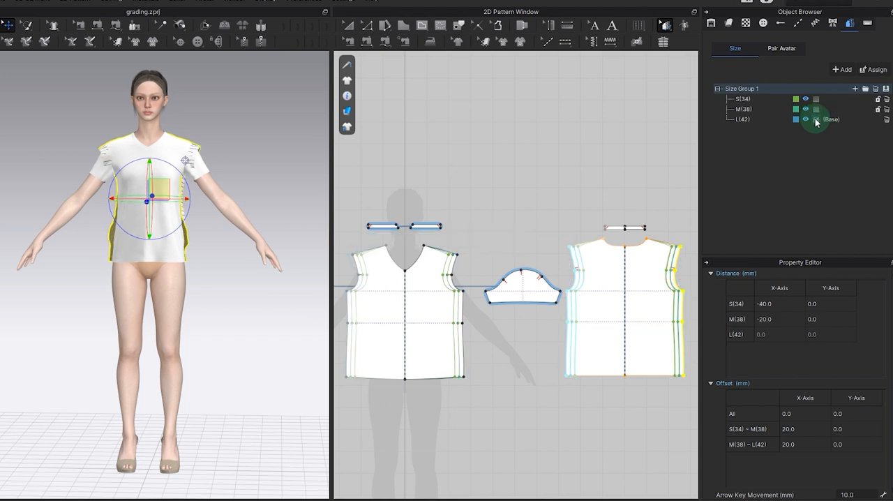
{"action": "left_click", "coordinate": [817, 99]}
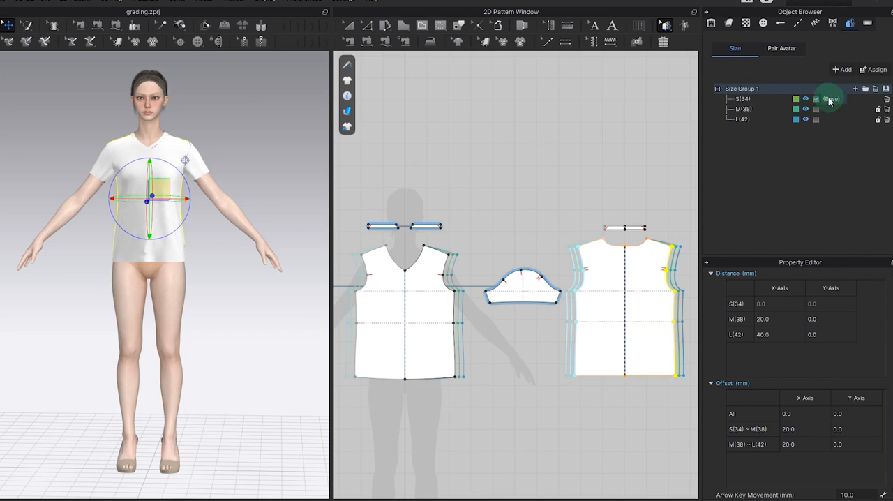
Step: Update the Pair Avatar size combinations and add an avatar size file to S(34)
{"action": "left_click", "coordinate": [781, 51]}
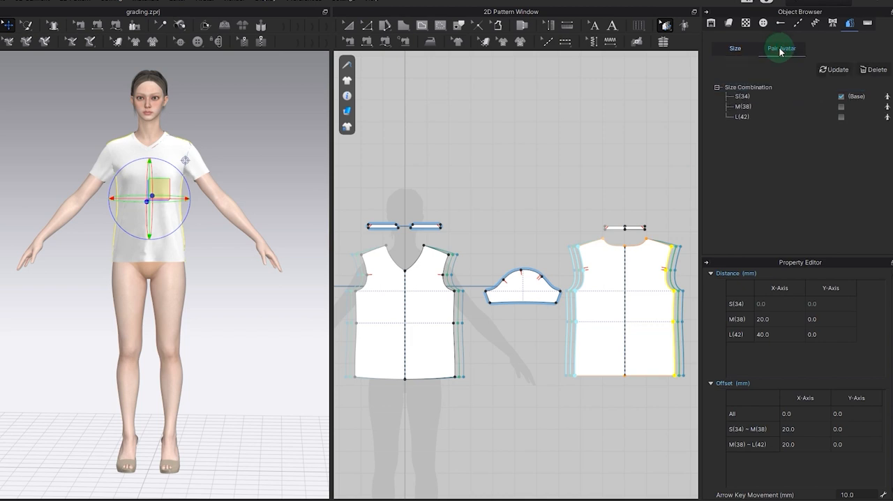
{"action": "left_click", "coordinate": [834, 70]}
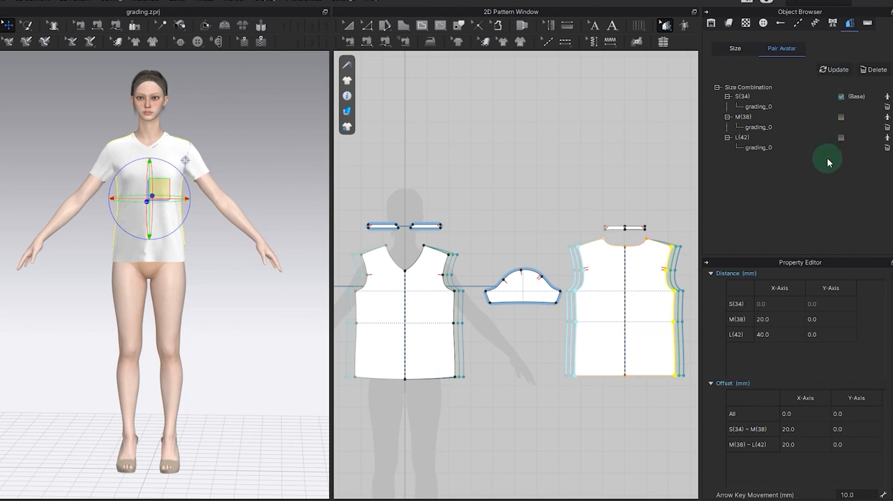
{"action": "left_click", "coordinate": [888, 116]}
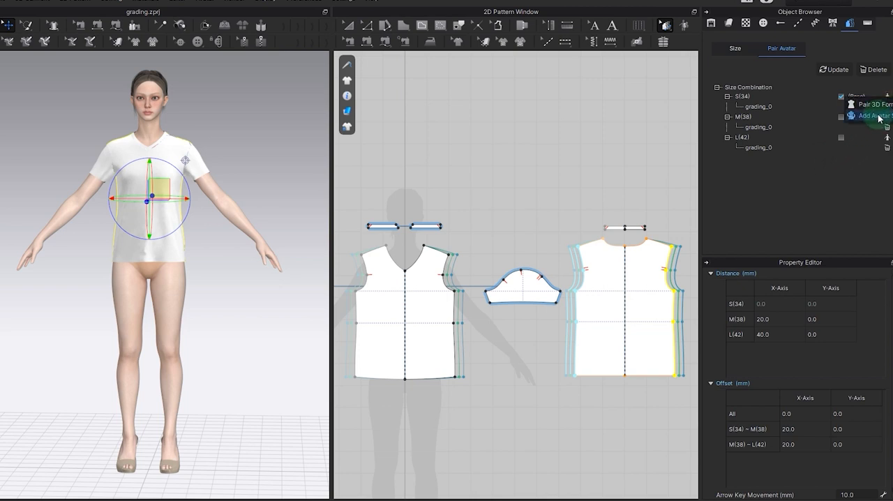
{"action": "left_click", "coordinate": [879, 116]}
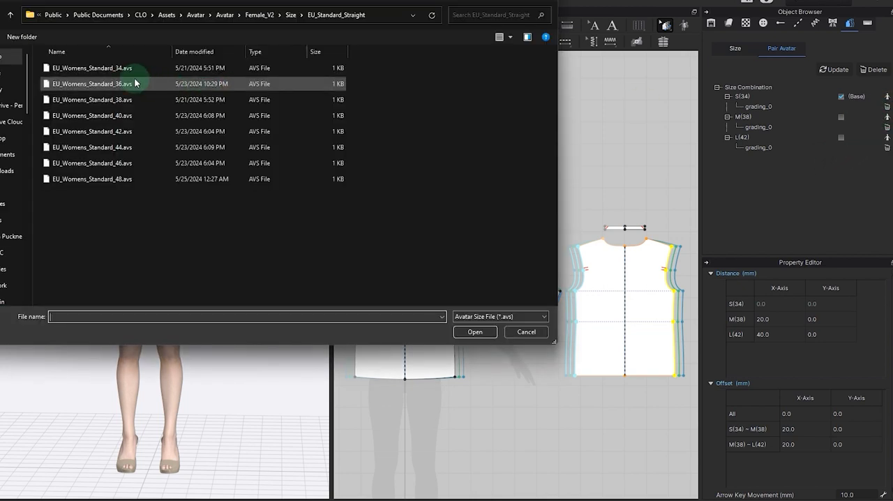
{"action": "left_click", "coordinate": [109, 69]}
{"action": "double_click", "coordinate": [110, 69]}
Step: Add the matching avatar size files to the M(38) and L(42) combinations
{"action": "left_click", "coordinate": [887, 117]}
{"action": "left_click", "coordinate": [880, 136]}
{"action": "left_click", "coordinate": [127, 104]}
{"action": "double_click", "coordinate": [127, 104]}
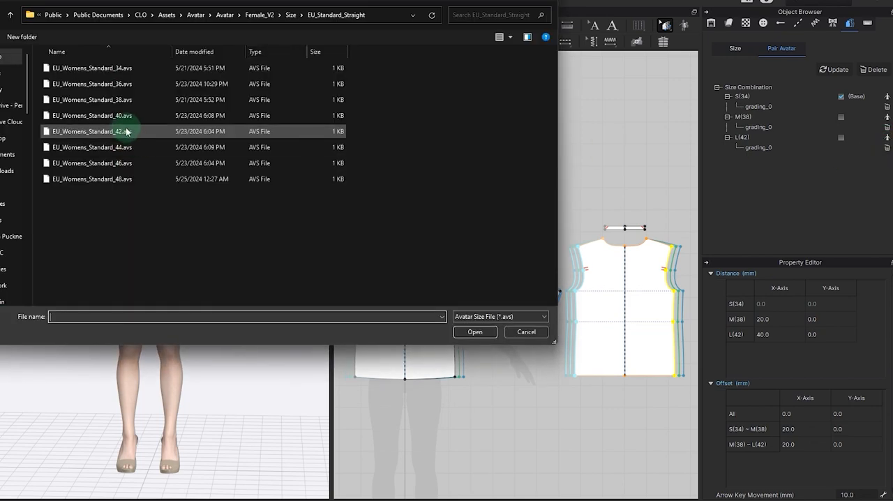
{"action": "double_click", "coordinate": [122, 132]}
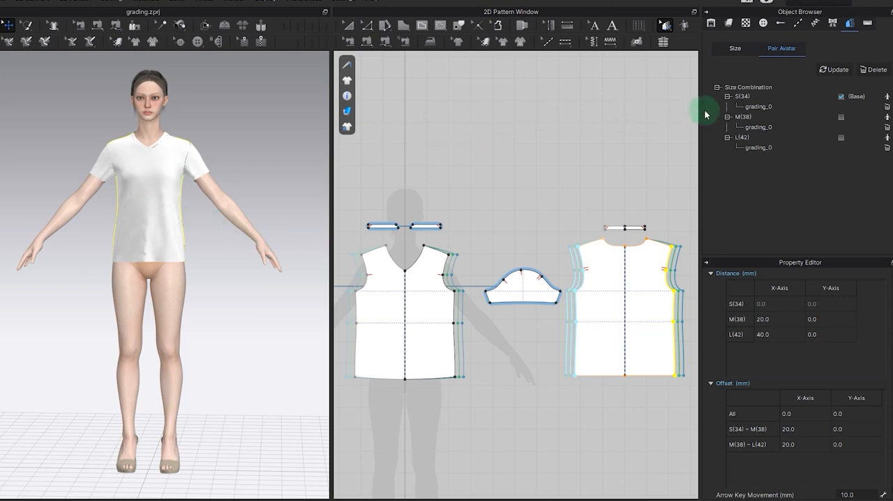
Step: Switch between the M(38) and L(42) paired avatars, settle on M(38), and re-drape the T-shirt in the 3D arrangement
{"action": "mouse_move", "coordinate": [235, 146]}
{"action": "right_mouse_down"}
{"action": "mouse_move", "coordinate": [132, 150]}
{"action": "mouse_move", "coordinate": [233, 147]}
{"action": "right_mouse_up"}
{"action": "left_click", "coordinate": [232, 146]}
{"action": "left_click", "coordinate": [842, 118]}
{"action": "mouse_move", "coordinate": [289, 175]}
{"action": "right_mouse_down"}
{"action": "mouse_move", "coordinate": [123, 165]}
{"action": "mouse_move", "coordinate": [289, 167]}
{"action": "mouse_move", "coordinate": [282, 164]}
{"action": "right_mouse_up"}
{"action": "left_click", "coordinate": [842, 138]}
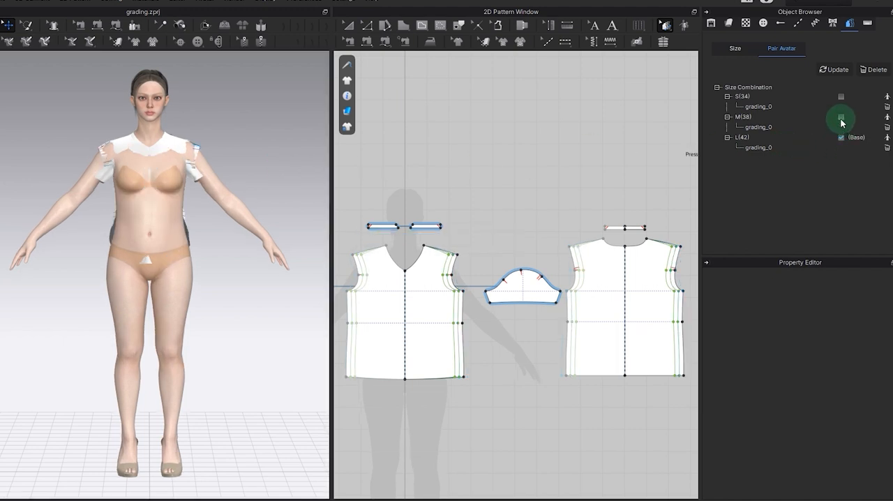
{"action": "left_click", "coordinate": [842, 117]}
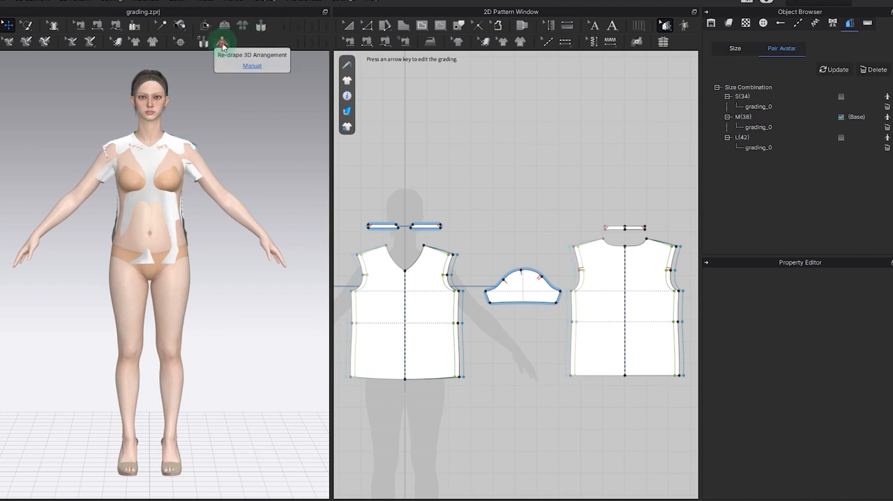
{"action": "left_click", "coordinate": [222, 43]}
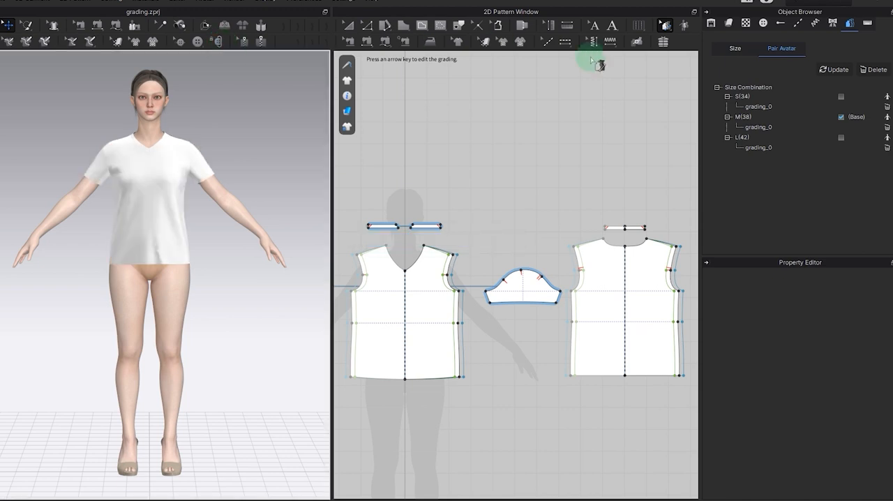
Step: Switch to the L(42) combination and re-drape the T-shirt on its paired avatar
{"action": "left_click", "coordinate": [843, 138]}
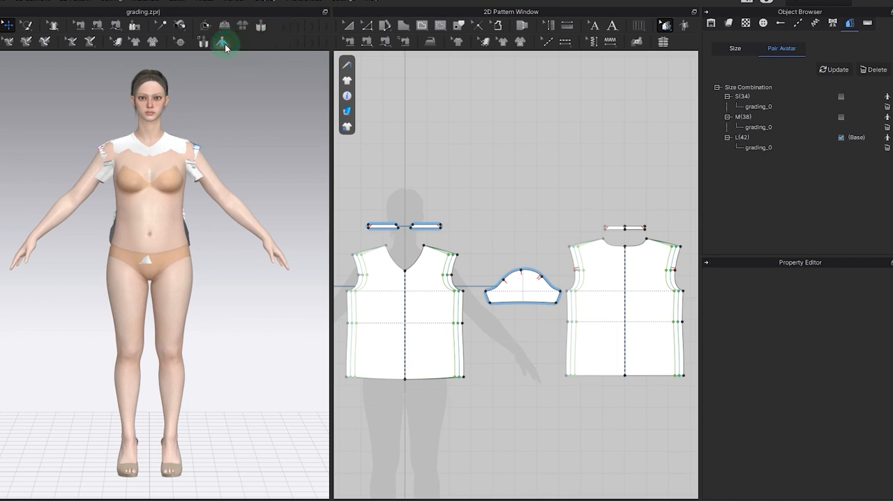
{"action": "left_click", "coordinate": [221, 44]}
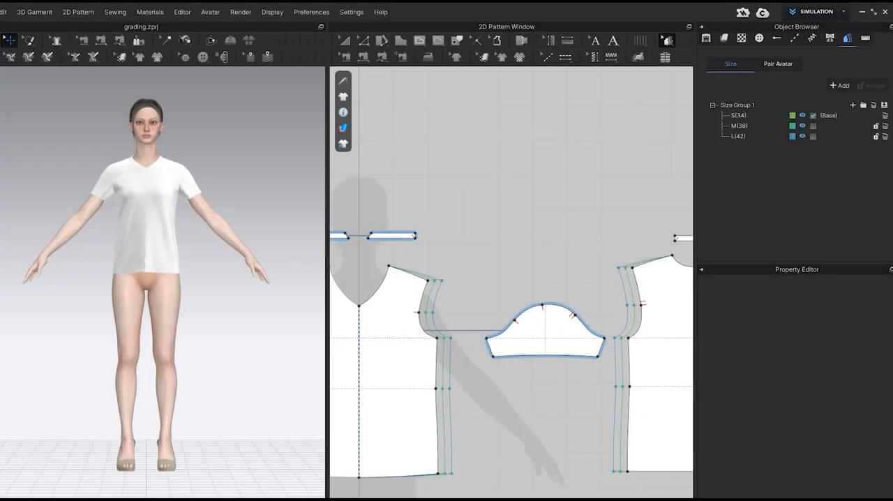
{"action": "left_click", "coordinate": [559, 230]}
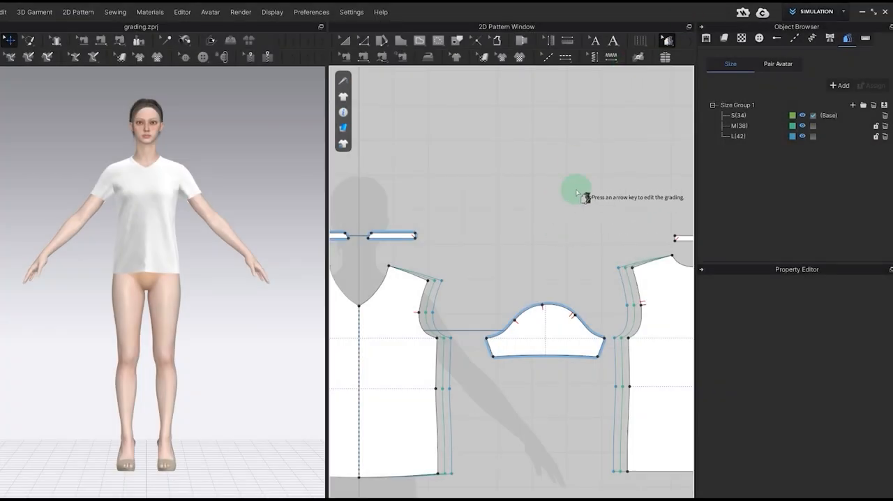
Step: Display size M(38) and L(42) in turn, and open the Grading Review with a wider viewing area
{"action": "left_click", "coordinate": [820, 125]}
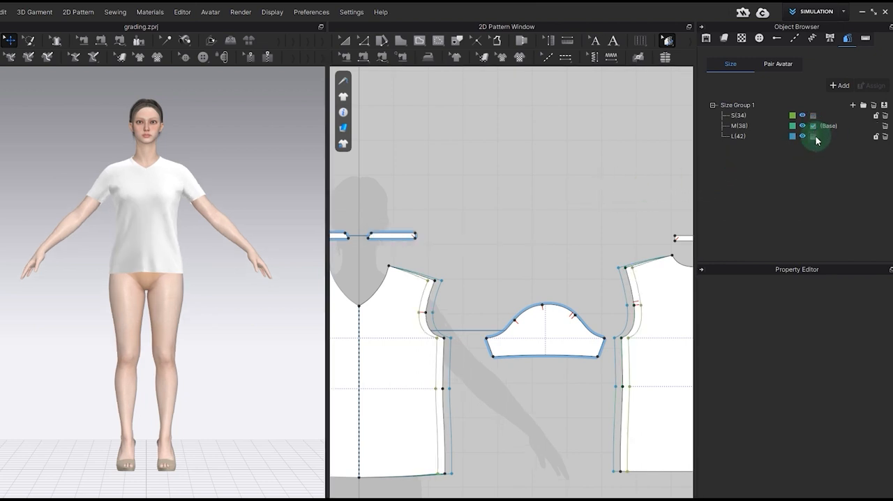
{"action": "left_click", "coordinate": [815, 136]}
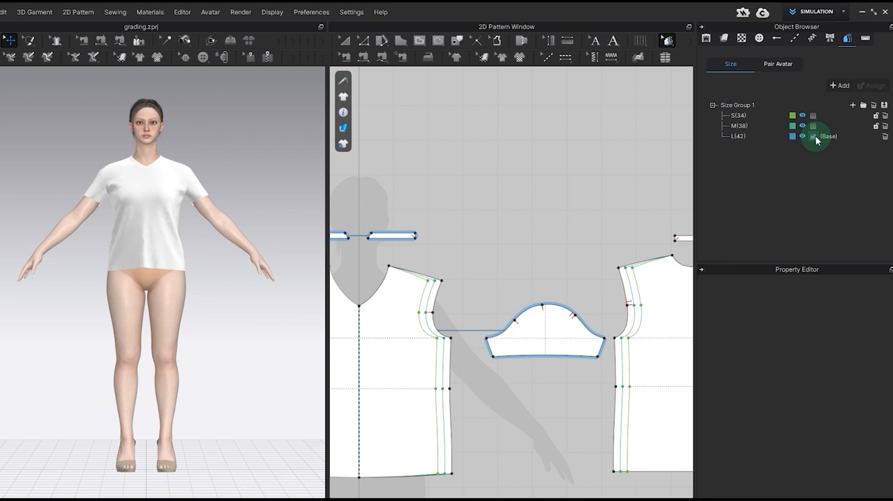
{"action": "left_click", "coordinate": [182, 12]}
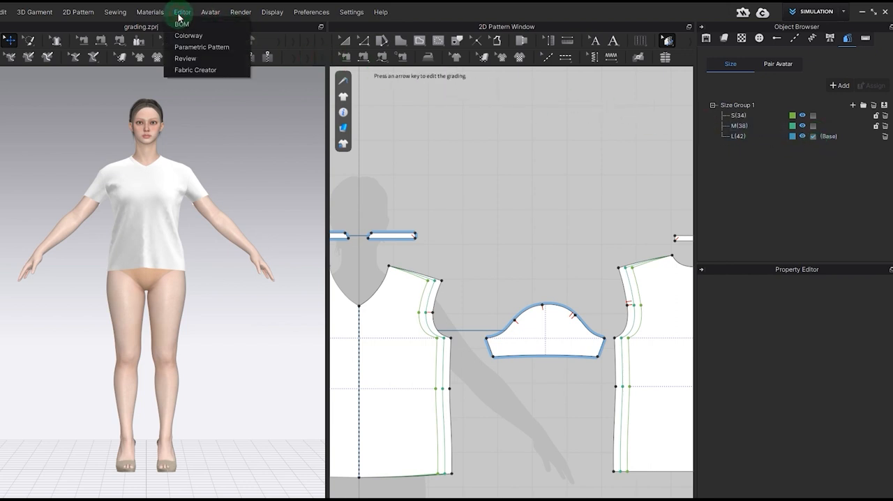
{"action": "left_click", "coordinate": [176, 60]}
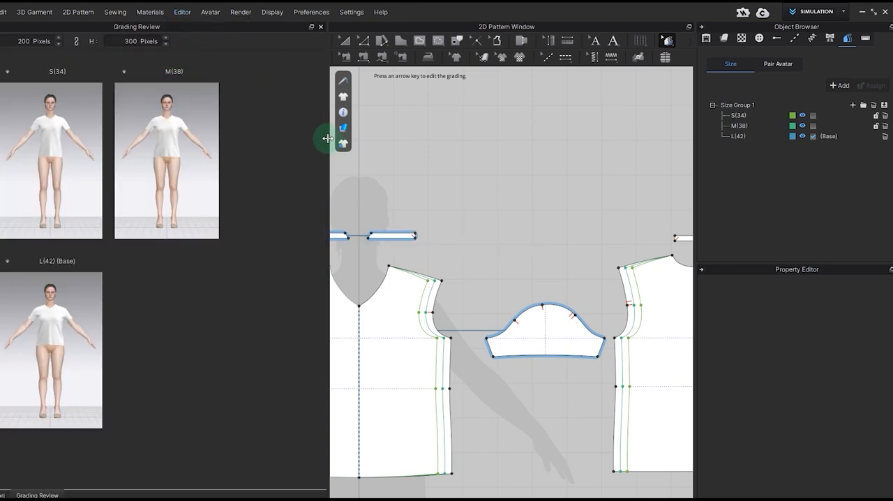
{"action": "left_click_drag", "start_coordinate": [328, 140], "coordinate": [400, 149]}
Step: Set the Grading Review images to 300 by 400 pixels and widen the review so all three sizes sit side by side
{"action": "double_click", "coordinate": [27, 41]}
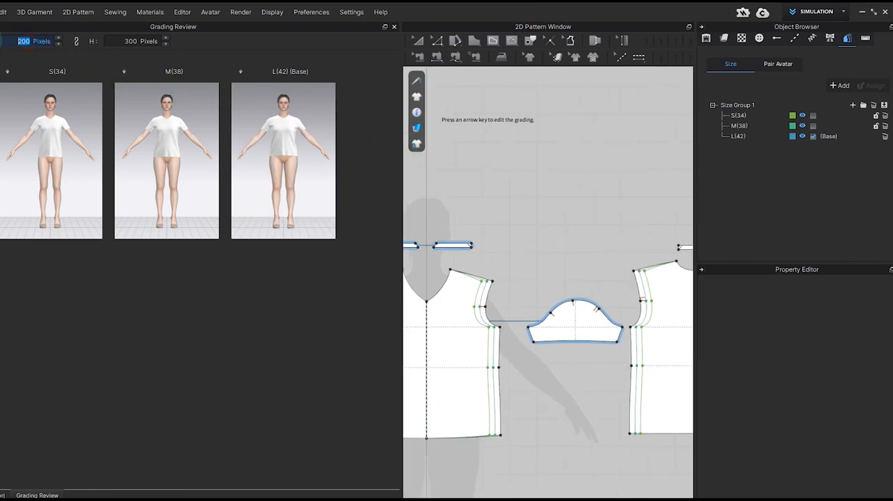
{"action": "type", "text": "300"}
{"action": "double_click", "coordinate": [133, 41]}
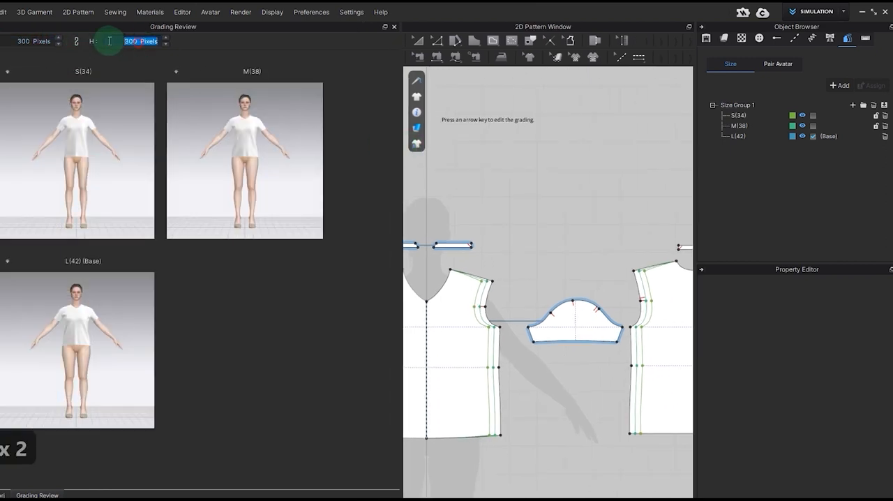
{"action": "type", "text": "400"}
{"action": "key", "text": "Return"}
{"action": "key", "text": "Return"}
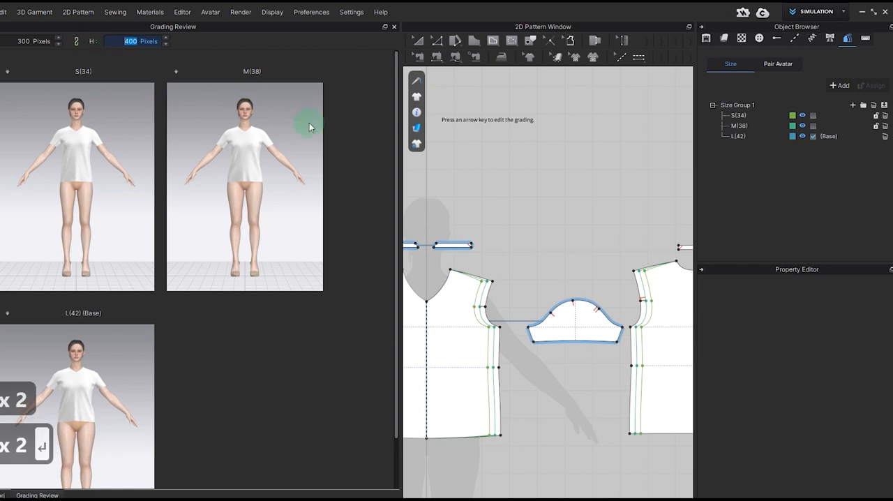
{"action": "left_click_drag", "start_coordinate": [393, 140], "coordinate": [543, 149]}
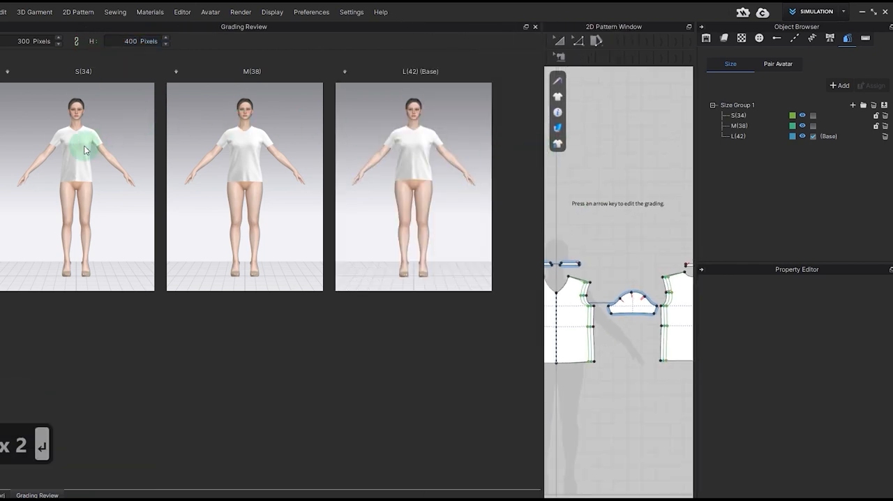
Step: Examine the T-shirt's fit around the shoulder and sleeve at close range across all three sizes
{"action": "scroll", "coordinate": [80, 142], "scroll_direction": "up", "scroll_amount": 4}
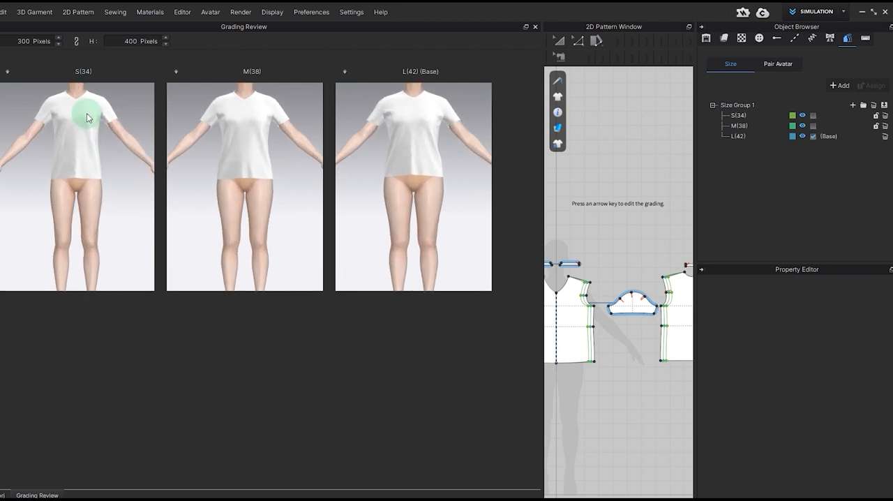
{"action": "scroll", "coordinate": [91, 198], "scroll_direction": "up", "scroll_amount": 3}
{"action": "scroll", "coordinate": [108, 183], "scroll_direction": "up", "scroll_amount": 2}
{"action": "right_click_drag", "start_coordinate": [120, 171], "coordinate": [1, 179]}
{"action": "right_click_drag", "start_coordinate": [139, 195], "coordinate": [68, 167]}
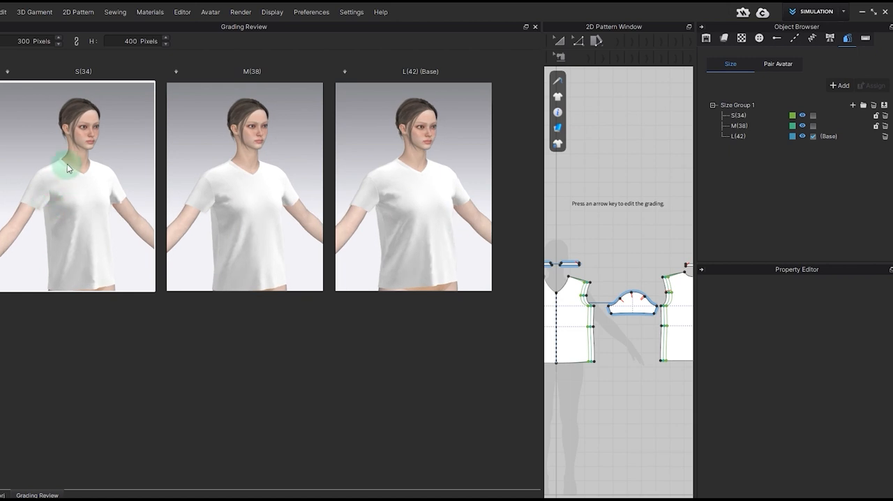
{"action": "scroll", "coordinate": [71, 167], "scroll_direction": "up", "scroll_amount": 5}
{"action": "middle_click_drag", "start_coordinate": [74, 167], "coordinate": [82, 190]}
{"action": "right_click_drag", "start_coordinate": [82, 194], "coordinate": [145, 222]}
{"action": "middle_click_drag", "start_coordinate": [145, 221], "coordinate": [130, 202]}
{"action": "left_click", "coordinate": [429, 235]}
{"action": "mouse_move", "coordinate": [429, 235]}
{"action": "right_mouse_down"}
{"action": "mouse_move", "coordinate": [403, 237]}
{"action": "mouse_move", "coordinate": [439, 233]}
{"action": "right_mouse_up"}
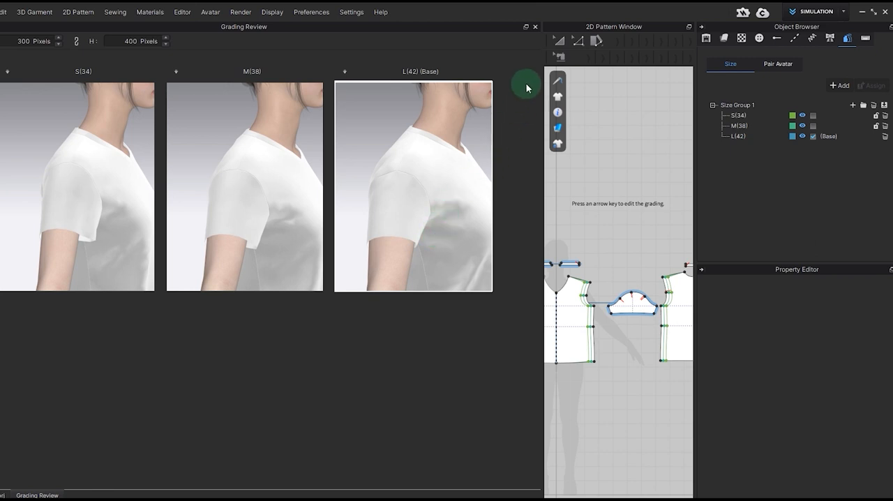
Step: Close the Grading Review, give the 2D patterns more room, and make S(34) the base size
{"action": "left_click", "coordinate": [535, 27]}
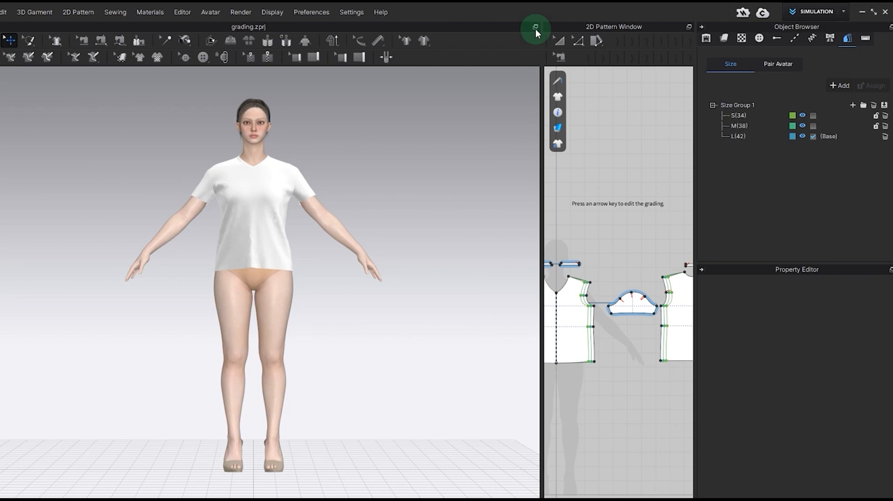
{"action": "left_click_drag", "start_coordinate": [542, 63], "coordinate": [382, 78]}
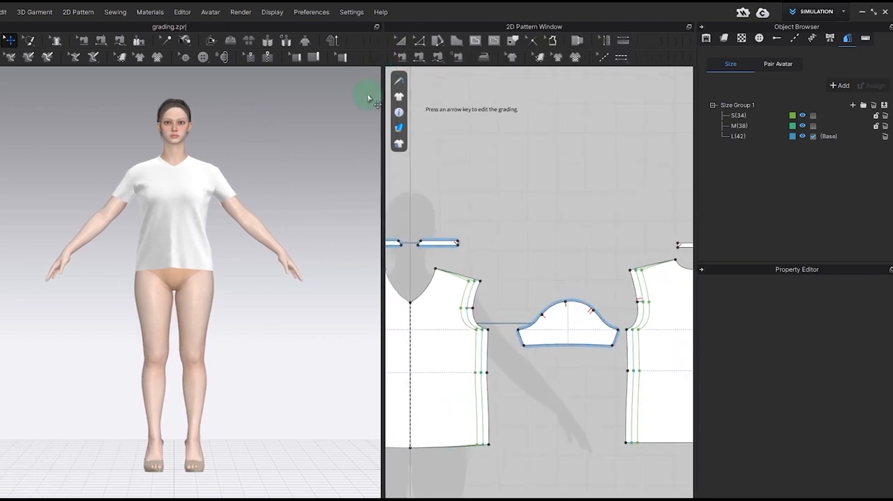
{"action": "left_click", "coordinate": [813, 115]}
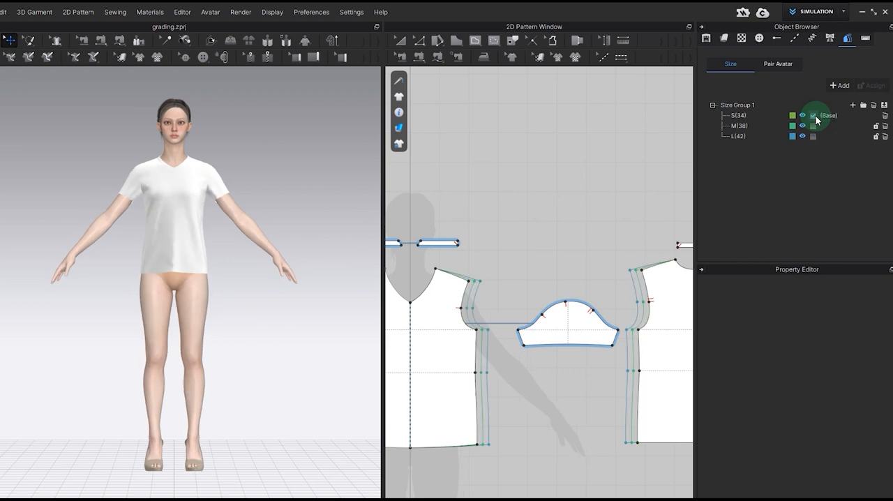
Step: Hide the sleeve on the 3D garment and examine the exposed armhole up close
{"action": "left_click", "coordinate": [404, 58]}
{"action": "left_click", "coordinate": [400, 40]}
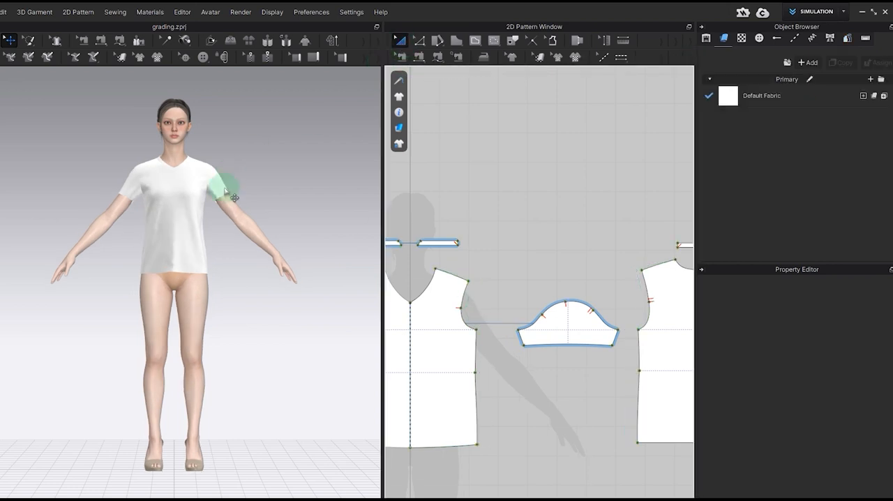
{"action": "scroll", "coordinate": [231, 187], "scroll_direction": "up", "scroll_amount": 5}
{"action": "scroll", "coordinate": [234, 183], "scroll_direction": "down", "scroll_amount": 5}
{"action": "left_click", "coordinate": [241, 250]}
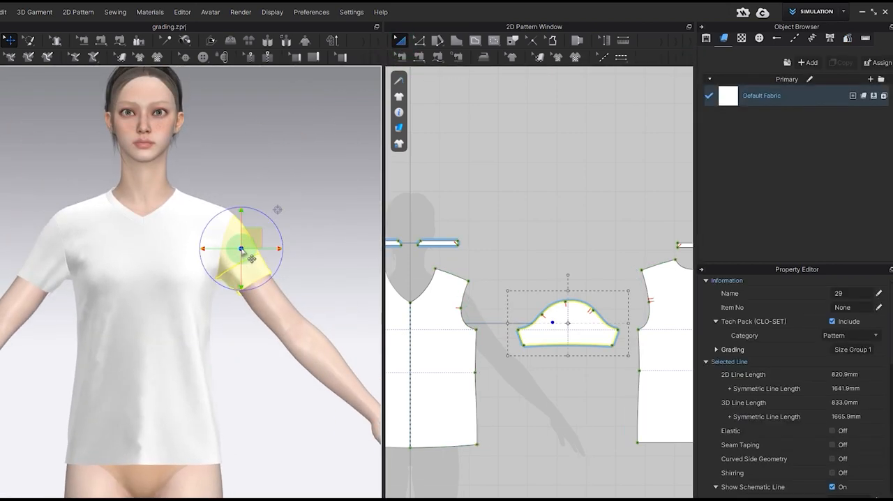
{"action": "key", "text": "shift+q"}
{"action": "right_click_drag", "start_coordinate": [289, 249], "coordinate": [222, 249]}
{"action": "scroll", "coordinate": [259, 238], "scroll_direction": "up", "scroll_amount": 1}
{"action": "scroll", "coordinate": [261, 238], "scroll_direction": "up", "scroll_amount": 4}
{"action": "right_click_drag", "start_coordinate": [293, 229], "coordinate": [282, 249]}
{"action": "middle_click_drag", "start_coordinate": [282, 249], "coordinate": [249, 274]}
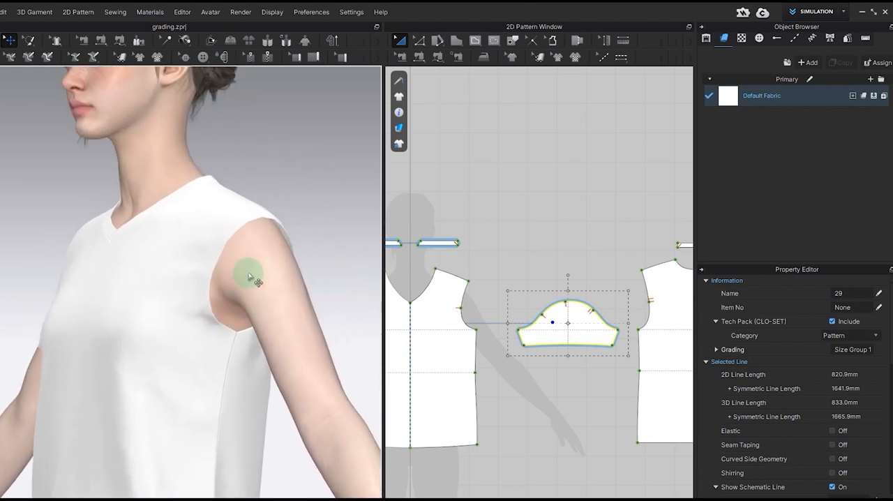
Step: Locate the front bodice's shoulder and underarm ends of the armhole on the pattern, and show the sleeve again
{"action": "left_click", "coordinate": [248, 222]}
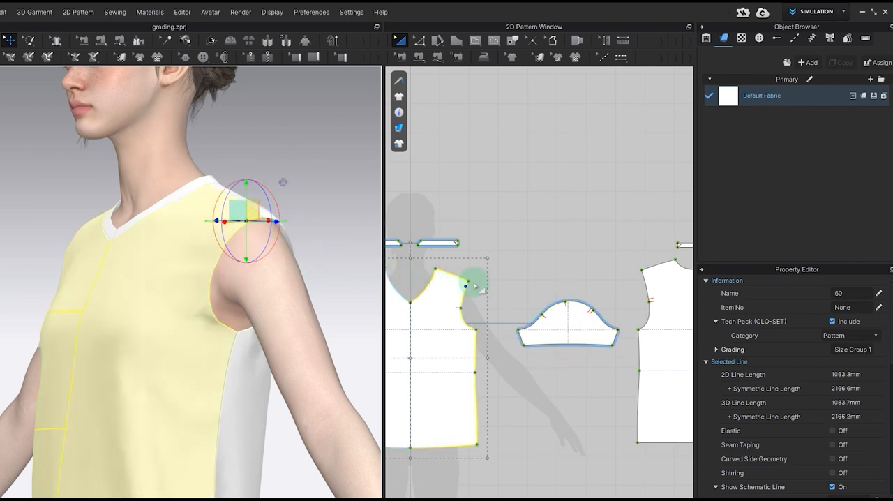
{"action": "left_click", "coordinate": [231, 333]}
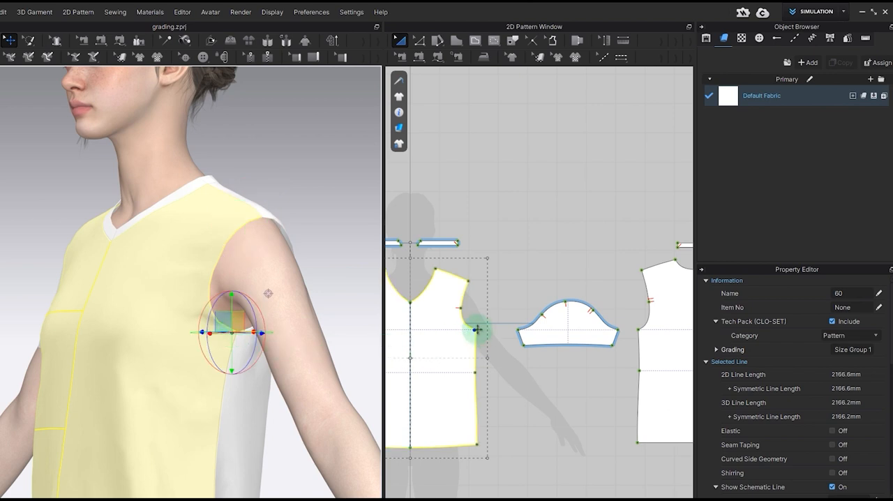
{"action": "left_click", "coordinate": [552, 331]}
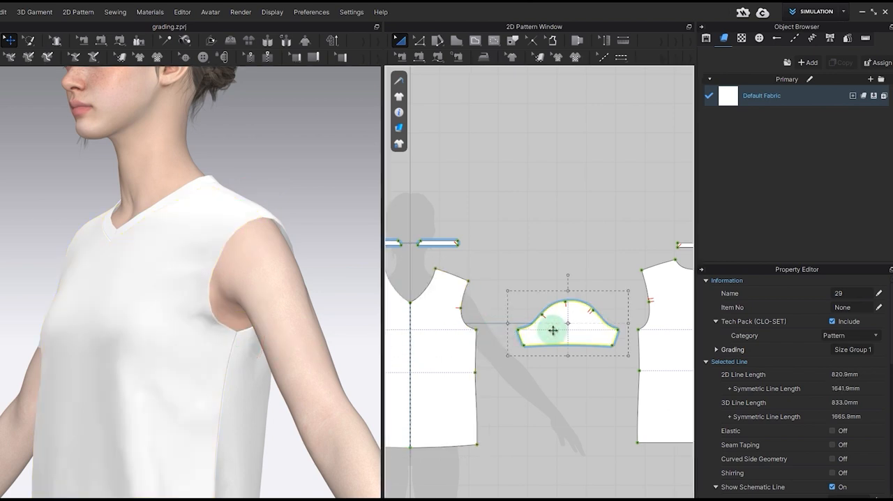
{"action": "key", "text": "shift+q"}
Step: Grade the front bodice's underarm point with a Y-axis offset of -10 mm for all sizes
{"action": "left_click", "coordinate": [847, 38]}
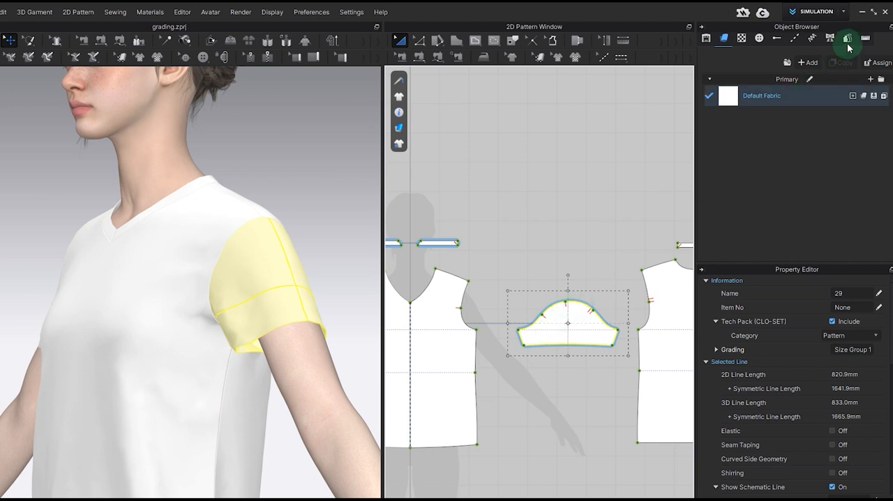
{"action": "left_click", "coordinate": [822, 116]}
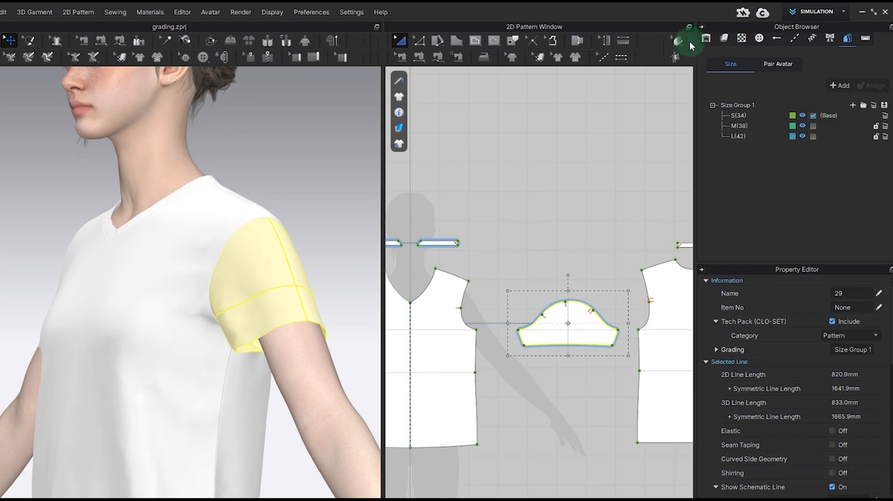
{"action": "left_click", "coordinate": [677, 42]}
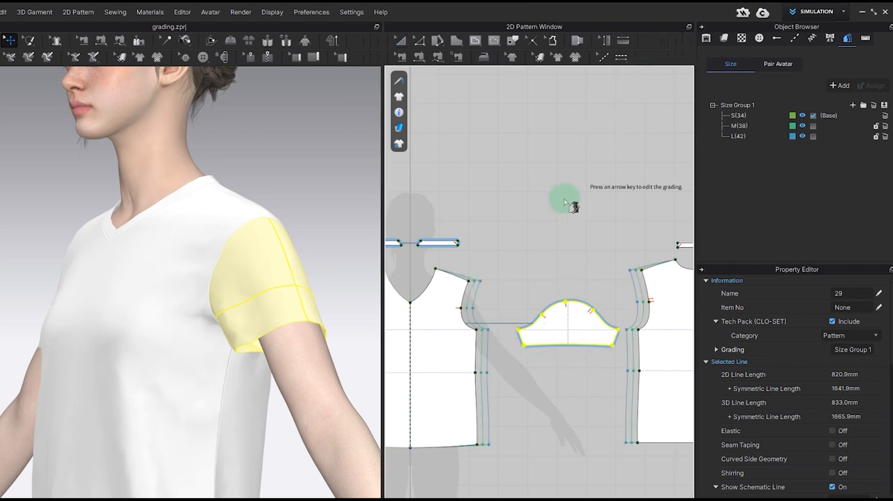
{"action": "scroll", "coordinate": [480, 346], "scroll_direction": "up", "scroll_amount": 2}
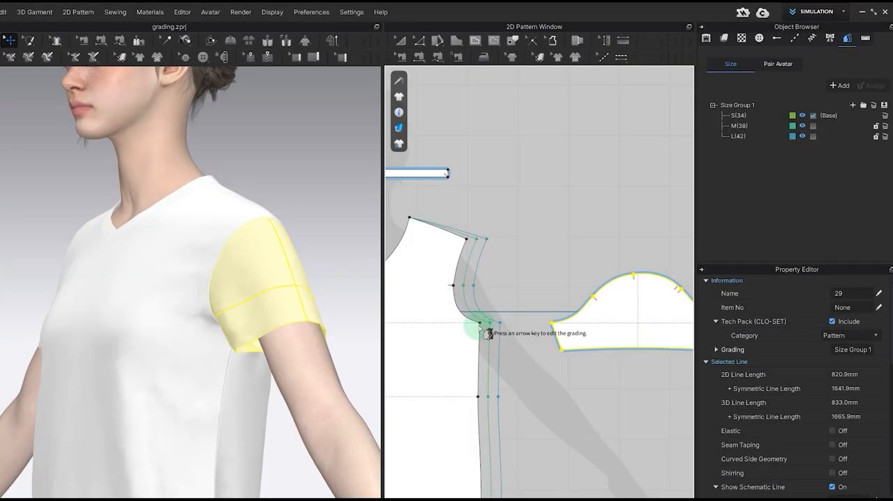
{"action": "left_click", "coordinate": [485, 325]}
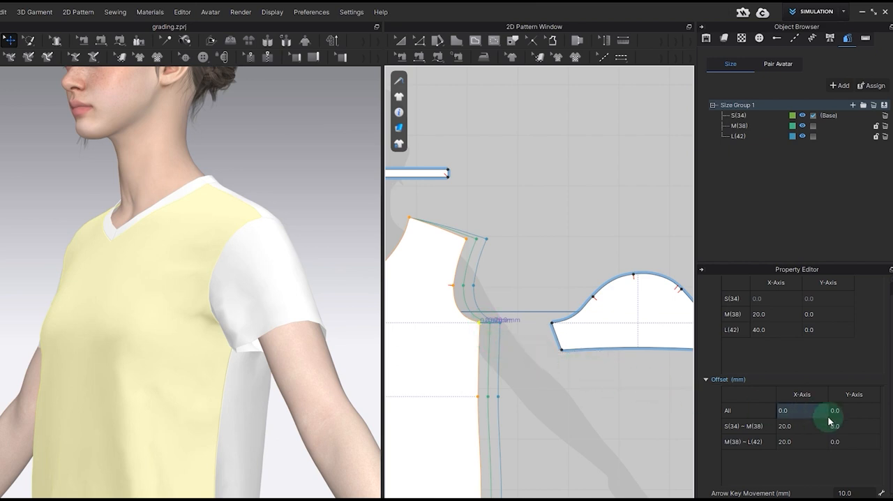
{"action": "double_click", "coordinate": [851, 411]}
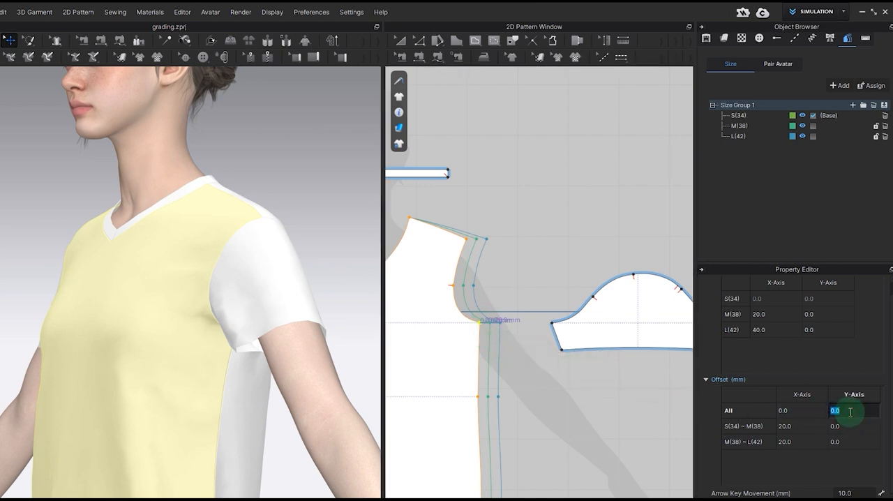
{"action": "type", "text": "-10"}
{"action": "key", "text": "Return"}
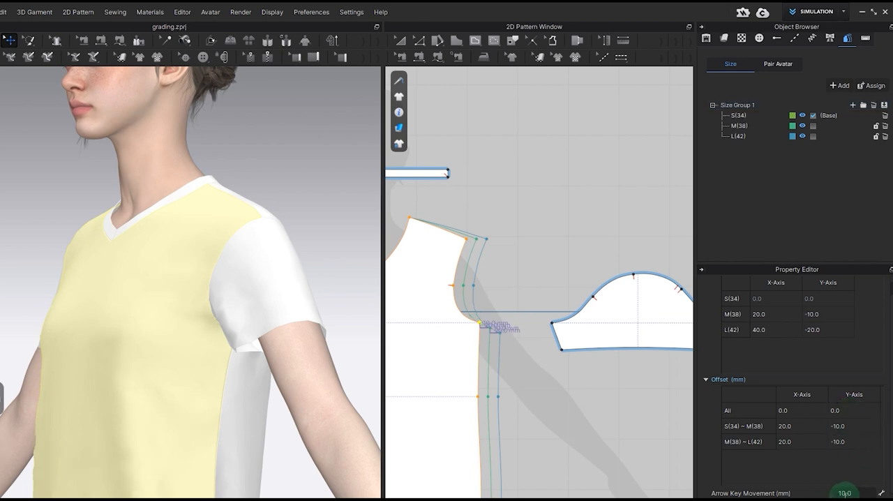
Step: Grade the back bodice's underarm point with a Y-axis offset of -10 mm for all sizes
{"action": "scroll", "coordinate": [491, 331], "scroll_direction": "up", "scroll_amount": 5}
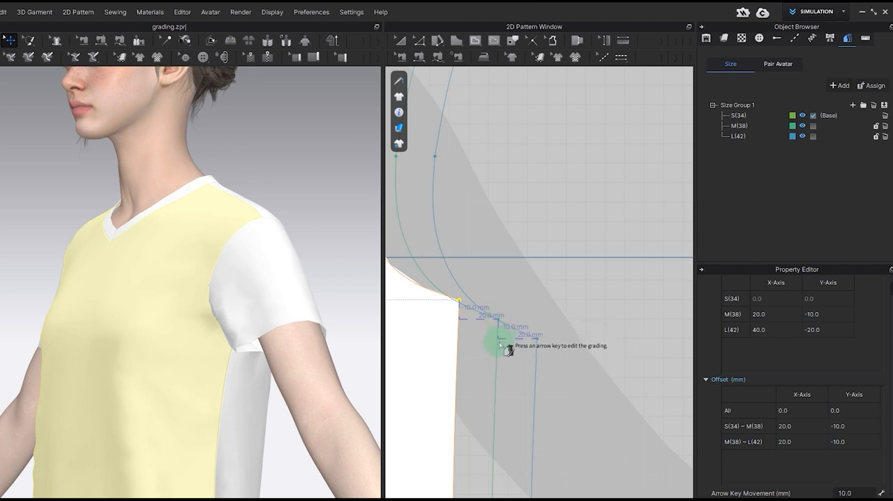
{"action": "scroll", "coordinate": [504, 359], "scroll_direction": "down", "scroll_amount": 1}
{"action": "scroll", "coordinate": [504, 359], "scroll_direction": "down", "scroll_amount": 5}
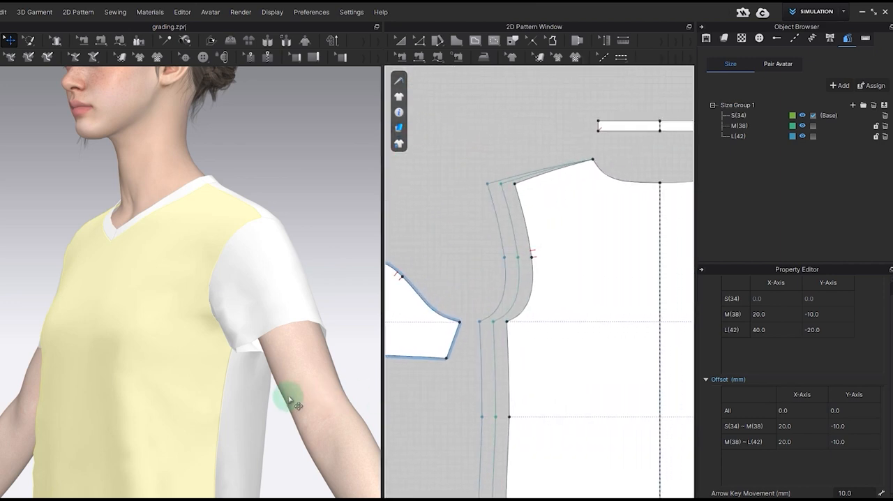
{"action": "scroll", "coordinate": [417, 395], "scroll_direction": "down", "scroll_amount": 1}
{"action": "left_click", "coordinate": [581, 359]}
{"action": "double_click", "coordinate": [846, 412]}
{"action": "double_click", "coordinate": [846, 411]}
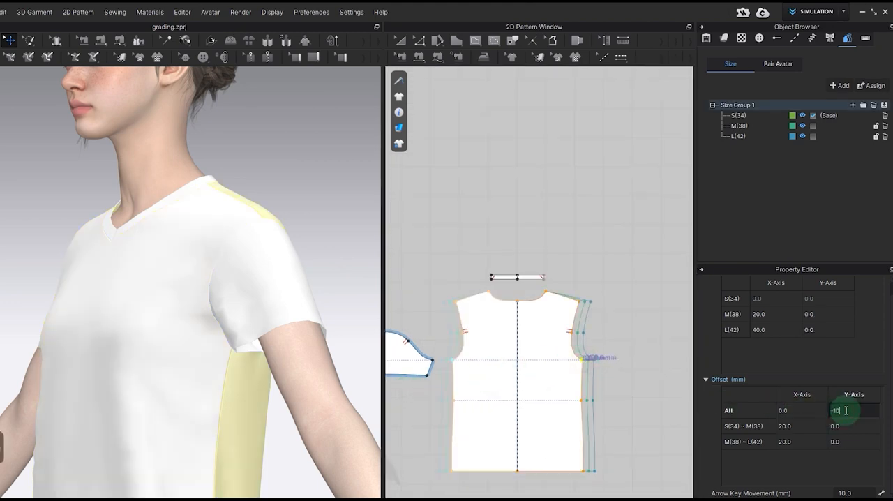
{"action": "type", "text": "-10"}
{"action": "key", "text": "Return"}
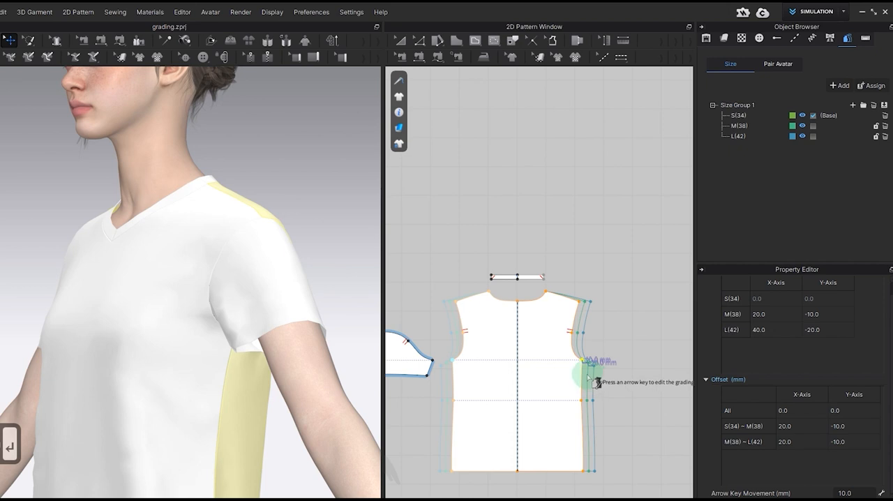
Step: Check the sewing lengths between the front armhole segments and the sleeve cap with Edit Sewing
{"action": "scroll", "coordinate": [597, 382], "scroll_direction": "down", "scroll_amount": 1}
{"action": "scroll", "coordinate": [586, 367], "scroll_direction": "up", "scroll_amount": 3}
{"action": "scroll", "coordinate": [591, 368], "scroll_direction": "down", "scroll_amount": 3}
{"action": "middle_click_drag", "start_coordinate": [499, 347], "coordinate": [659, 321]}
{"action": "scroll", "coordinate": [480, 316], "scroll_direction": "up", "scroll_amount": 3}
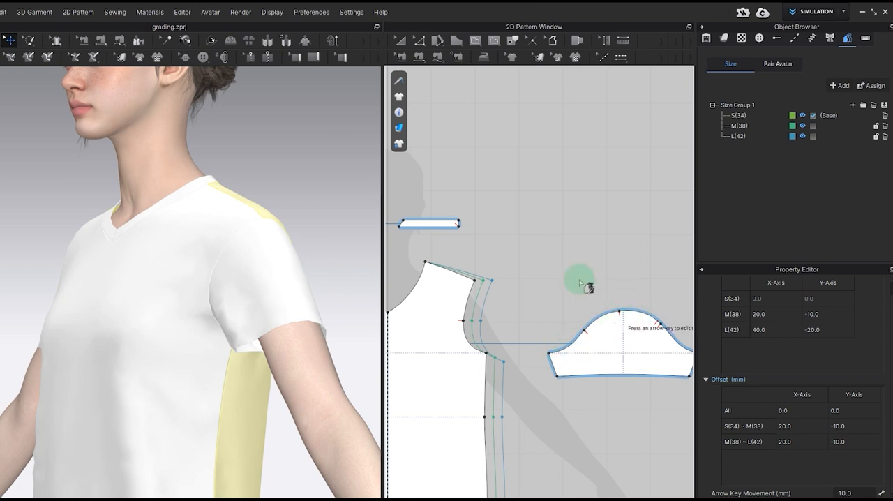
{"action": "left_click", "coordinate": [402, 59]}
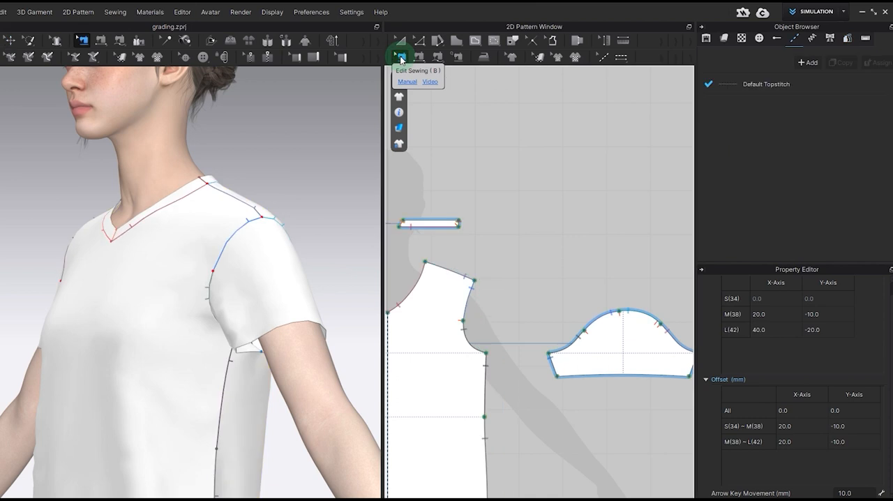
{"action": "left_click", "coordinate": [469, 333]}
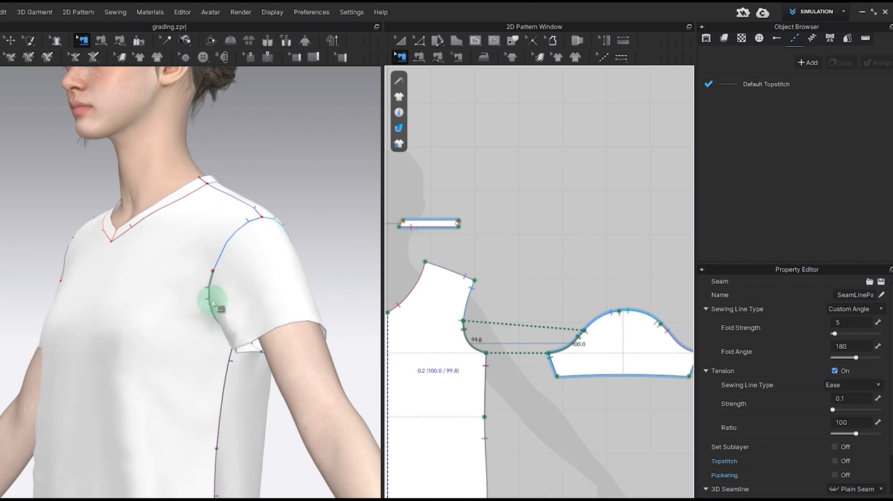
{"action": "right_click_drag", "start_coordinate": [212, 286], "coordinate": [254, 287]}
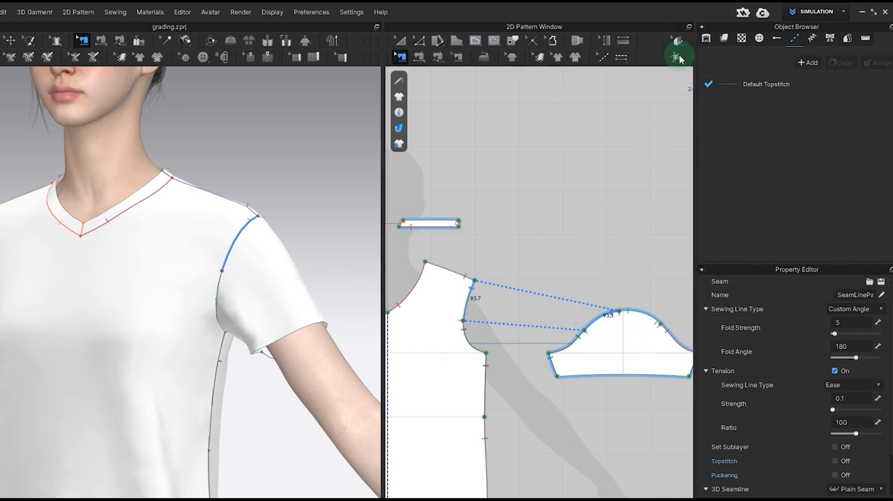
Step: Grade the sleeve's front underarm point with an X-axis offset of -10 mm for all sizes
{"action": "left_click", "coordinate": [679, 59]}
{"action": "left_click", "coordinate": [554, 357]}
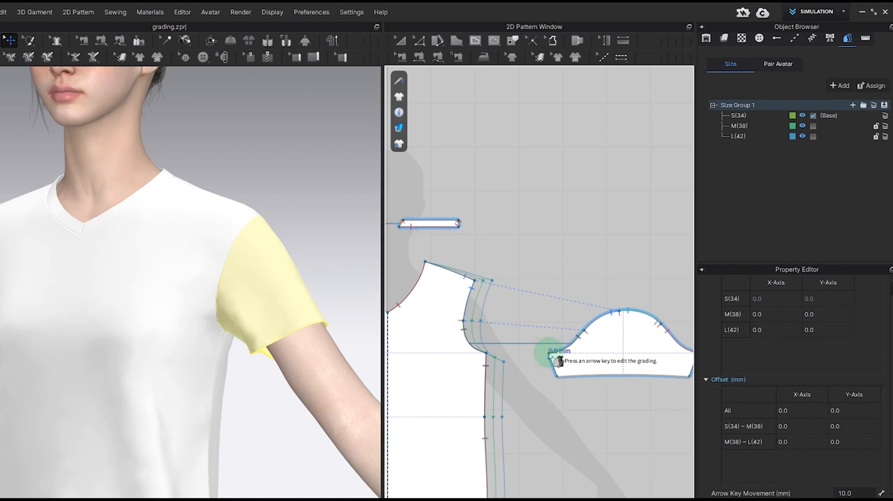
{"action": "scroll", "coordinate": [556, 359], "scroll_direction": "up", "scroll_amount": 3}
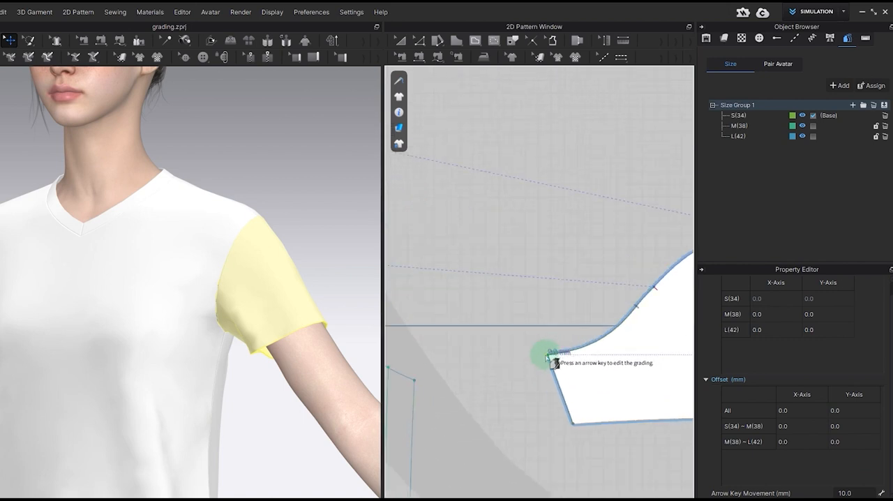
{"action": "scroll", "coordinate": [555, 362], "scroll_direction": "down", "scroll_amount": 3}
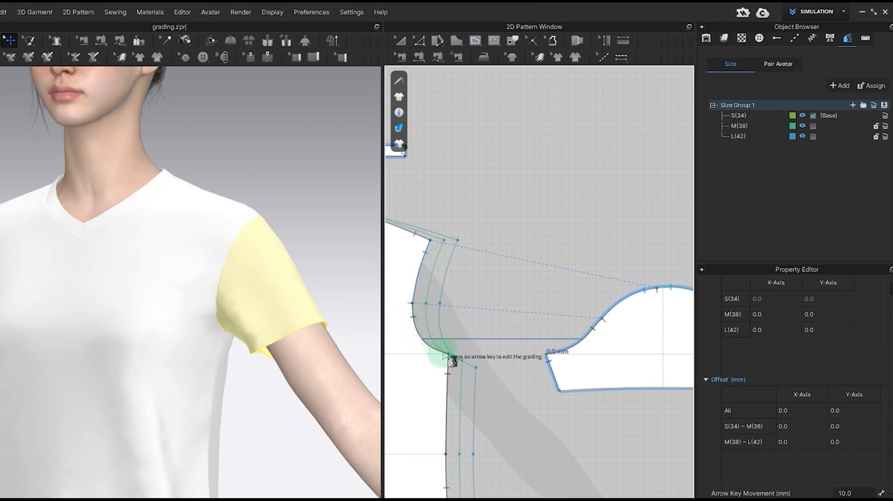
{"action": "scroll", "coordinate": [555, 363], "scroll_direction": "up", "scroll_amount": 3}
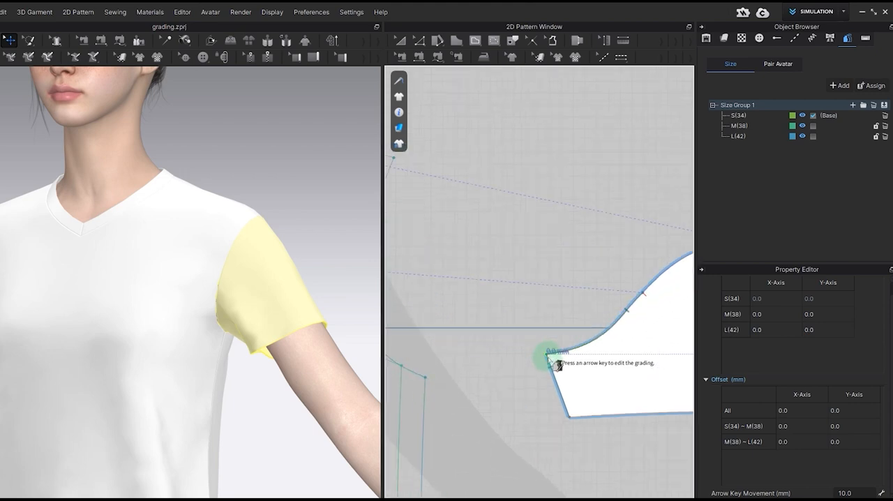
{"action": "scroll", "coordinate": [550, 362], "scroll_direction": "down", "scroll_amount": 2}
{"action": "scroll", "coordinate": [550, 363], "scroll_direction": "down", "scroll_amount": 1}
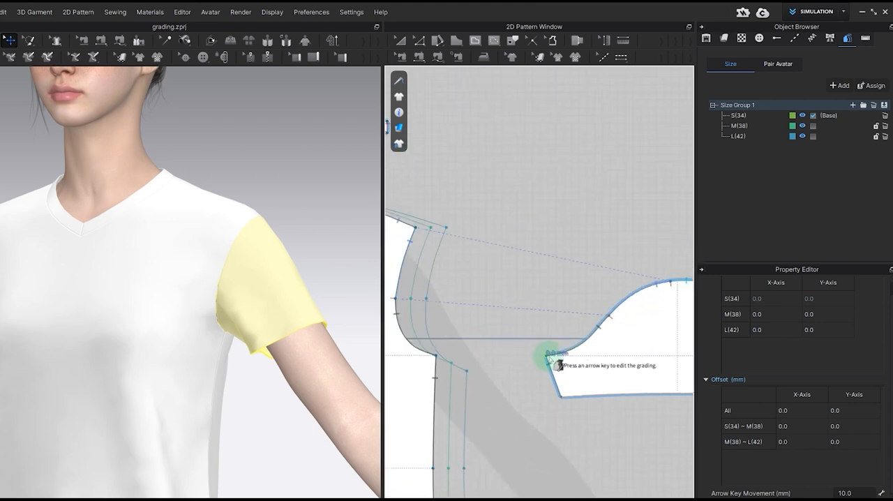
{"action": "double_click", "coordinate": [782, 412]}
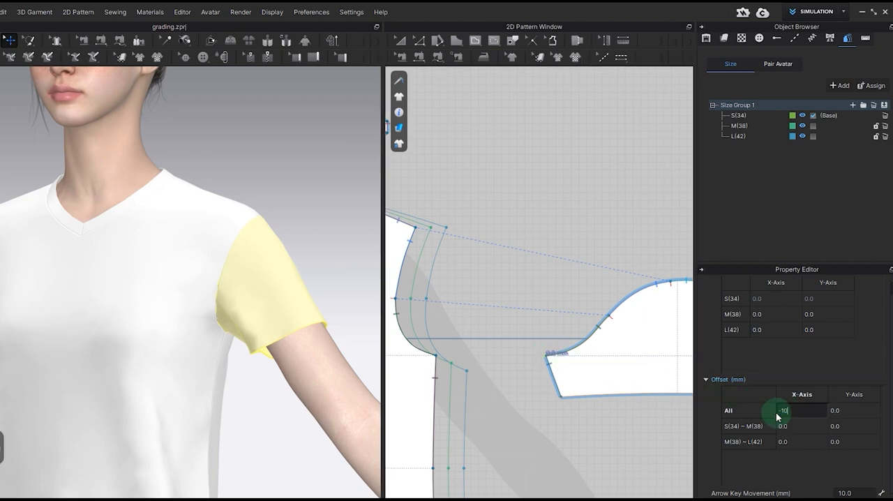
{"action": "key", "text": "Return"}
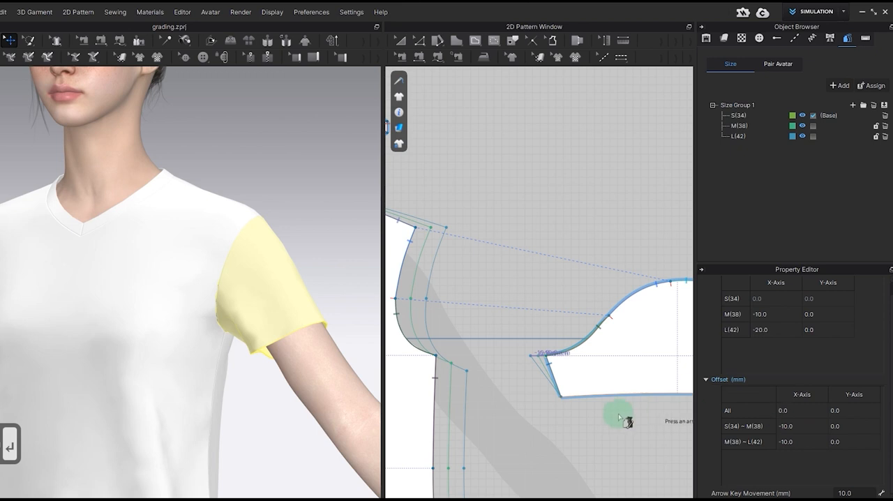
Step: Copy the front underarm point's grading to the sleeve's front hem corner
{"action": "left_click", "coordinate": [564, 398]}
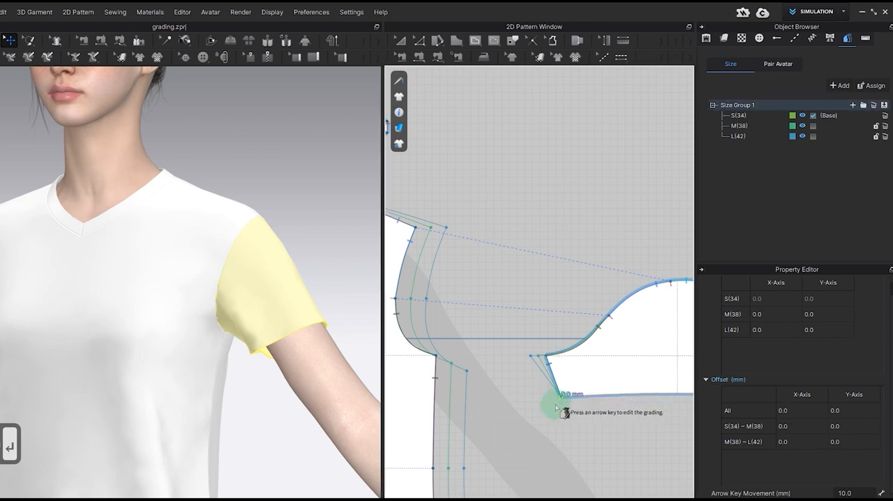
{"action": "scroll", "coordinate": [554, 404], "scroll_direction": "down", "scroll_amount": 3}
{"action": "middle_click_drag", "start_coordinate": [570, 411], "coordinate": [507, 415]}
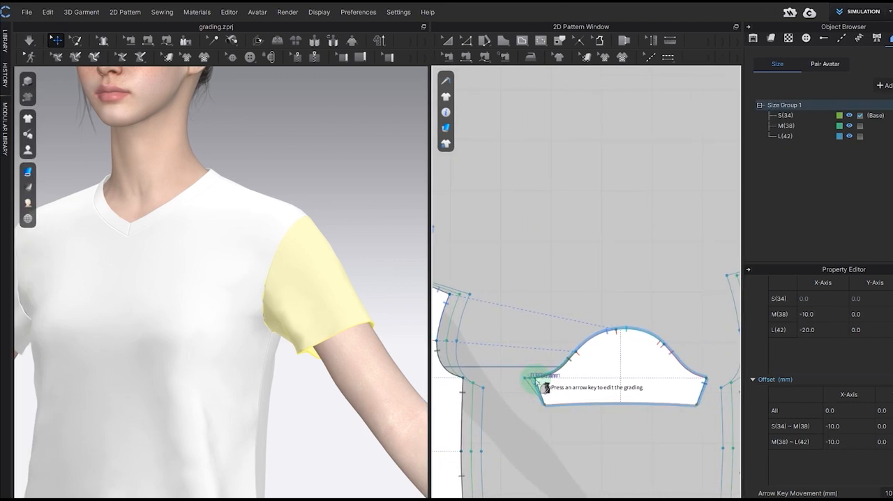
{"action": "key", "text": "ctrl+c"}
{"action": "left_click", "coordinate": [545, 407]}
{"action": "key", "text": "ctrl+v"}
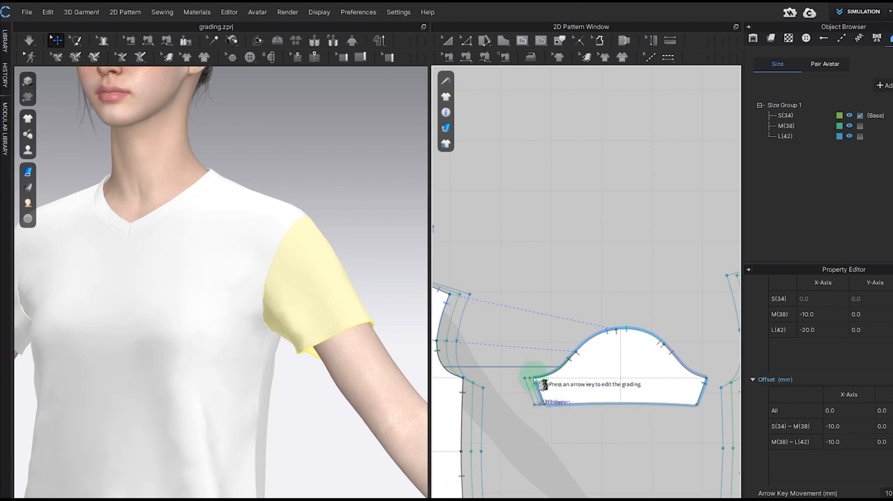
Step: Grade the sleeve's back underarm seam line by 10 mm per size on the X-axis
{"action": "left_click", "coordinate": [703, 396]}
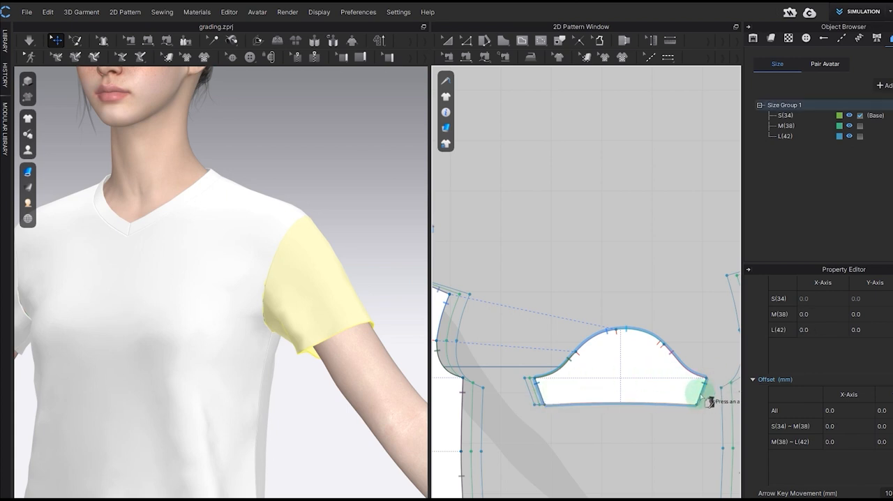
{"action": "key", "text": "Right"}
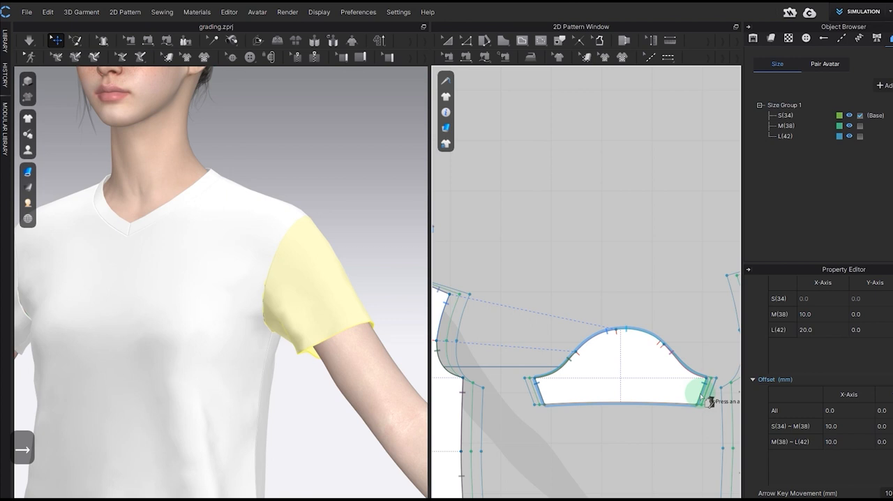
{"action": "scroll", "coordinate": [714, 396], "scroll_direction": "up", "scroll_amount": 5}
{"action": "scroll", "coordinate": [690, 400], "scroll_direction": "down", "scroll_amount": 5}
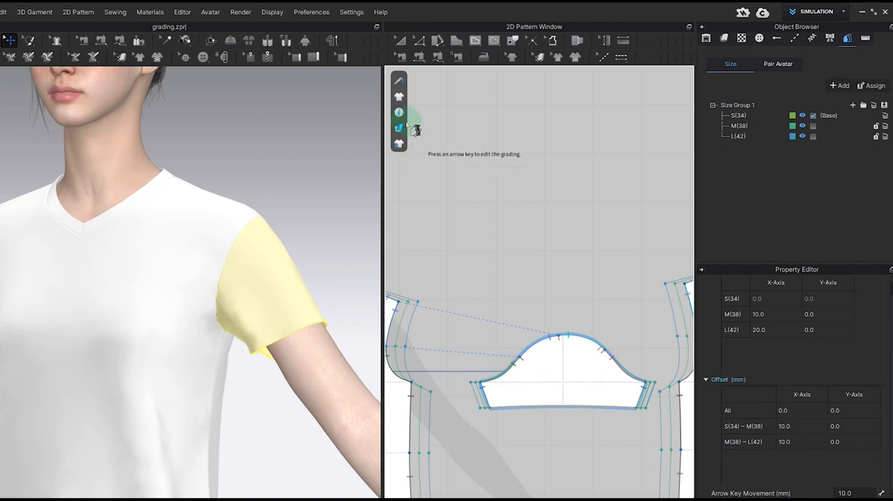
Step: Make L(42) the base size and check the lower front and back armhole sewing lengths against the sleeve with Edit Sewing
{"action": "left_click", "coordinate": [402, 57]}
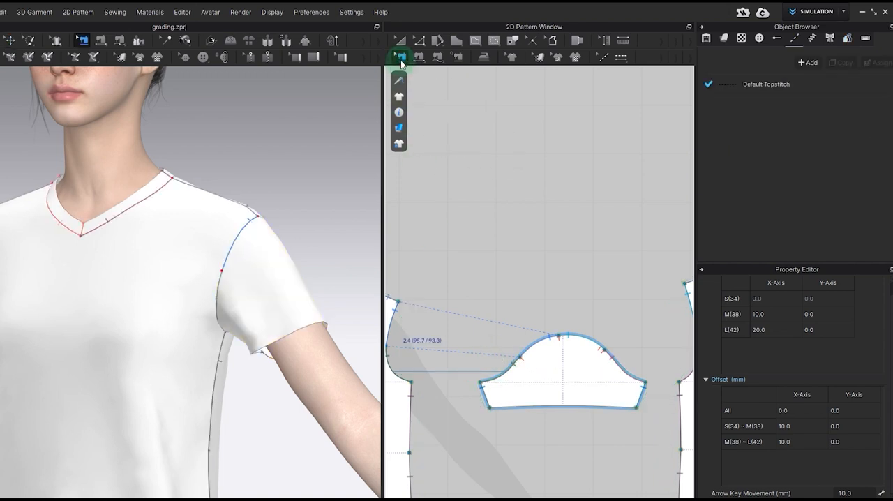
{"action": "left_click", "coordinate": [847, 37]}
{"action": "left_click", "coordinate": [814, 137]}
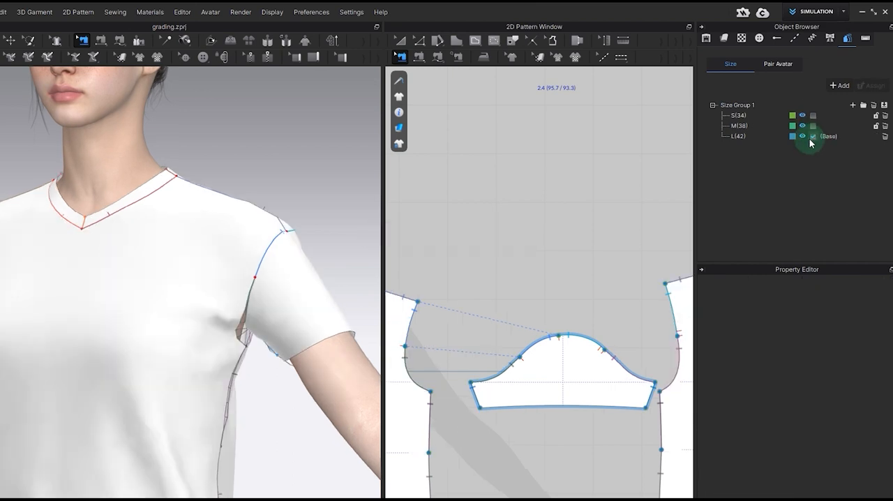
{"action": "left_click", "coordinate": [408, 366]}
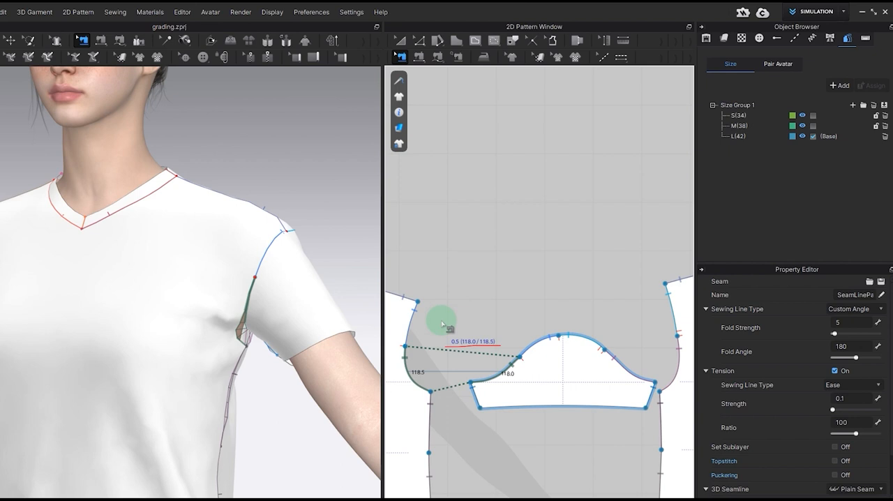
{"action": "left_click", "coordinate": [625, 366]}
Step: Simulate the L(42) garment and inspect the sleeve fit from the back and front
{"action": "right_click_drag", "start_coordinate": [346, 308], "coordinate": [292, 328]}
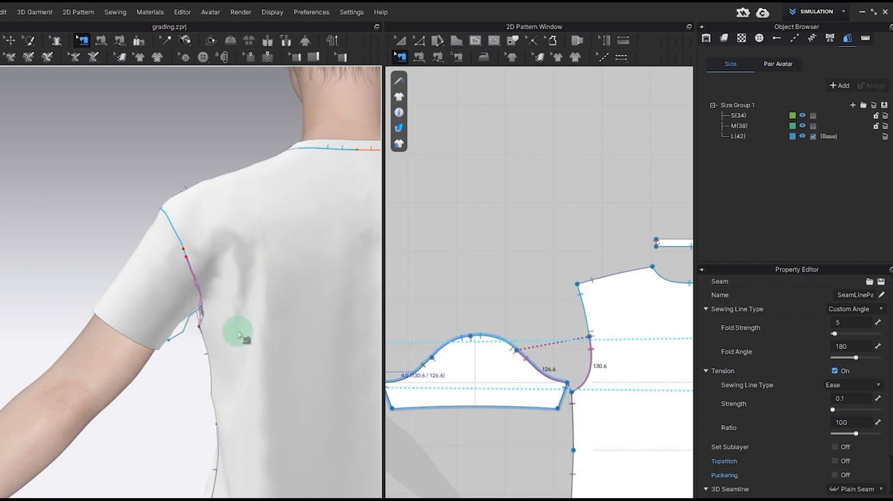
{"action": "left_click", "coordinate": [26, 40]}
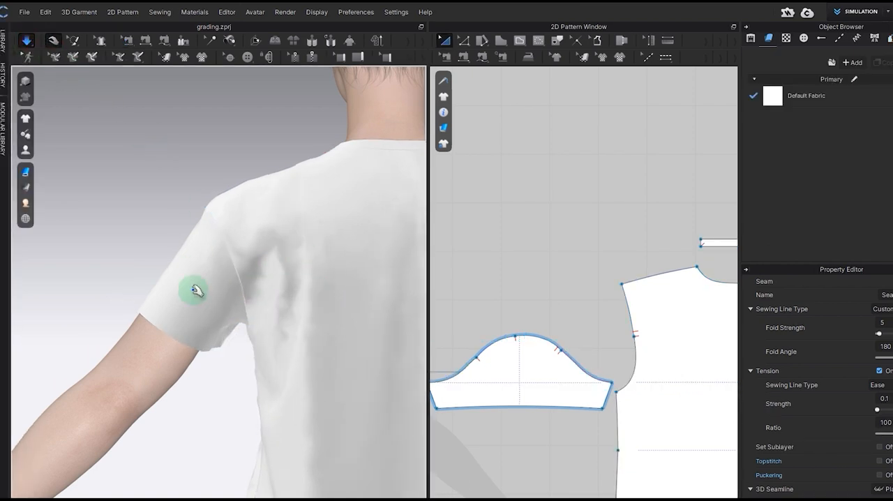
{"action": "right_click_drag", "start_coordinate": [180, 315], "coordinate": [373, 332]}
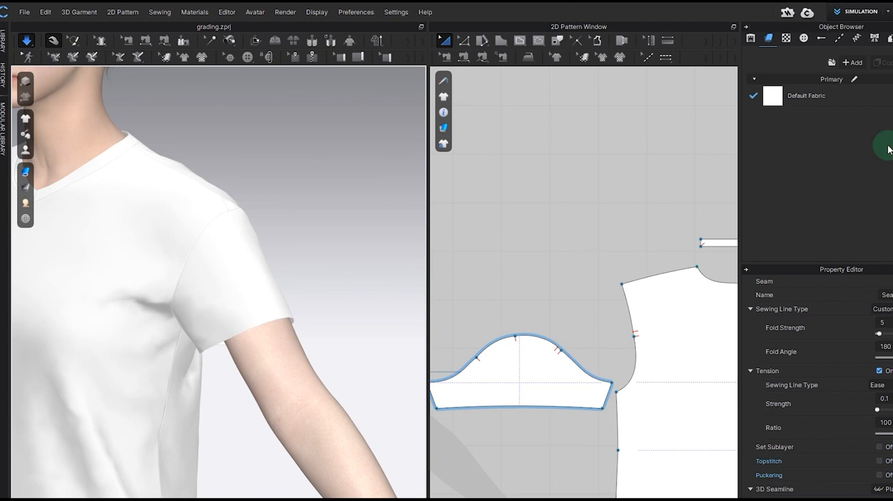
Step: Make M(38) the base size and simulate the garment
{"action": "left_click", "coordinate": [889, 37]}
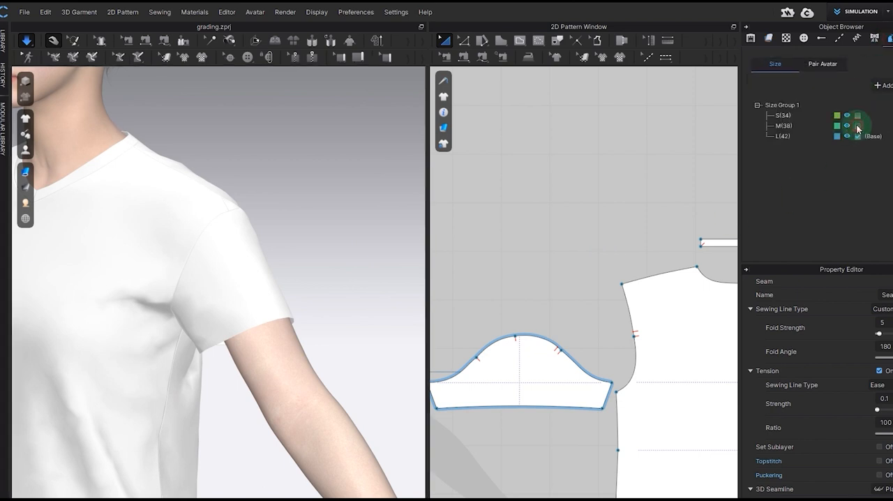
{"action": "left_click", "coordinate": [858, 126]}
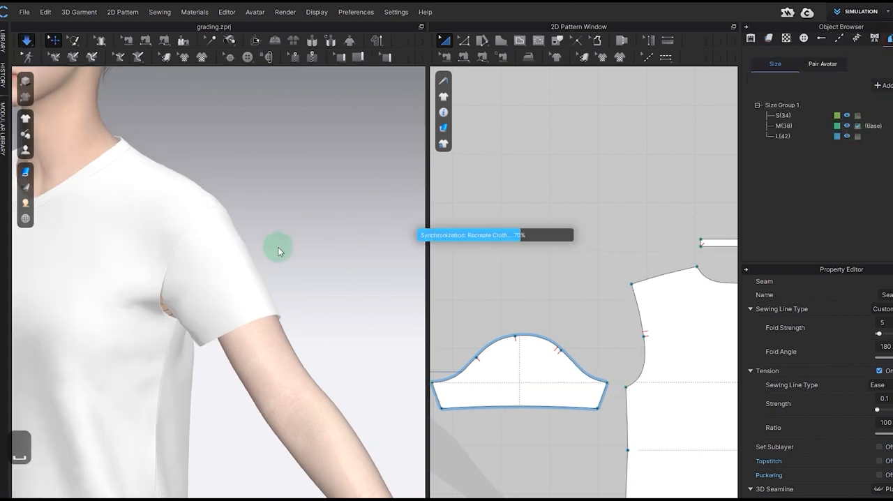
{"action": "right_click_drag", "start_coordinate": [245, 335], "coordinate": [380, 308]}
{"action": "key", "text": "space"}
Step: Open Grading Review, widen it to show all three sizes side by side, and compare the full T-shirts from the front
{"action": "left_click", "coordinate": [227, 11]}
{"action": "left_click", "coordinate": [239, 58]}
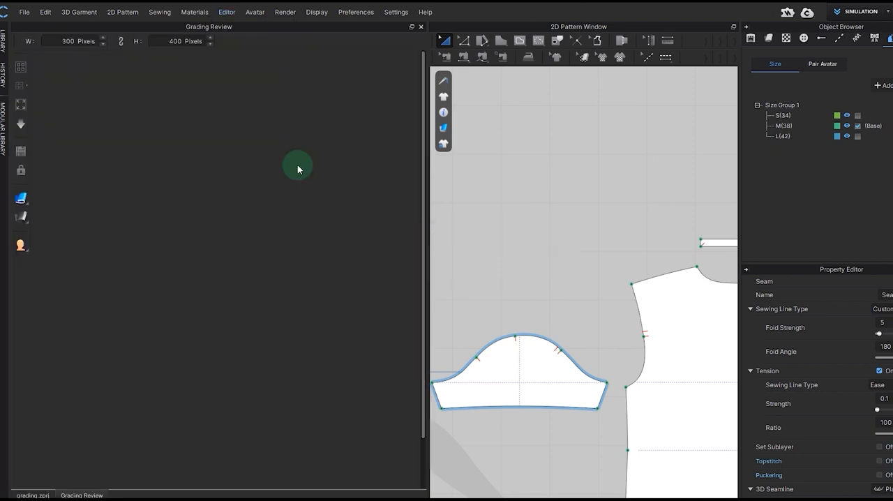
{"action": "scroll", "coordinate": [299, 177], "scroll_direction": "up", "scroll_amount": 2}
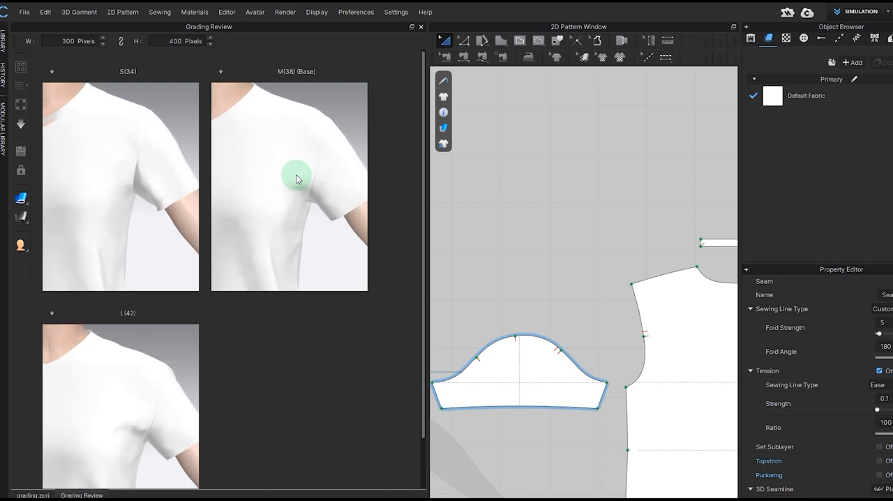
{"action": "scroll", "coordinate": [303, 182], "scroll_direction": "down", "scroll_amount": 5}
{"action": "middle_click_drag", "start_coordinate": [119, 230], "coordinate": [136, 196]}
{"action": "left_click_drag", "start_coordinate": [427, 234], "coordinate": [564, 239]}
{"action": "left_click", "coordinate": [95, 209]}
Step: Make S(34) the base size, close Grading Review, and simulate the garment
{"action": "left_click", "coordinate": [888, 37]}
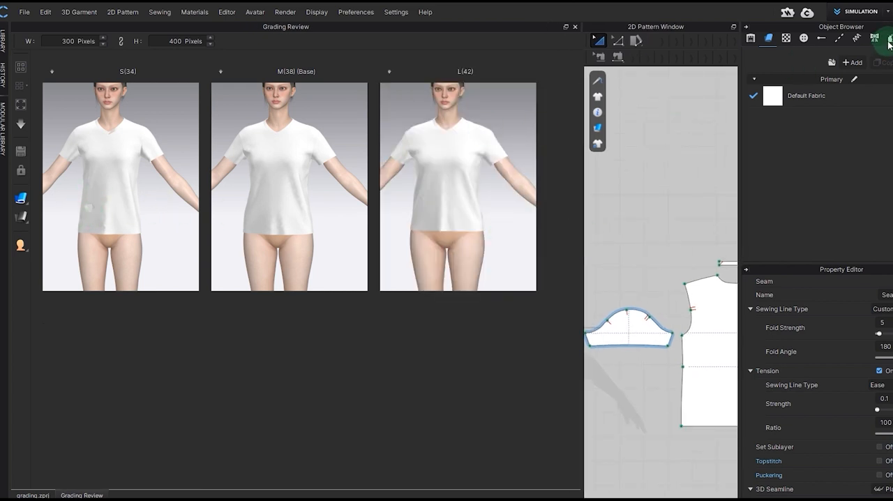
{"action": "left_click", "coordinate": [859, 116]}
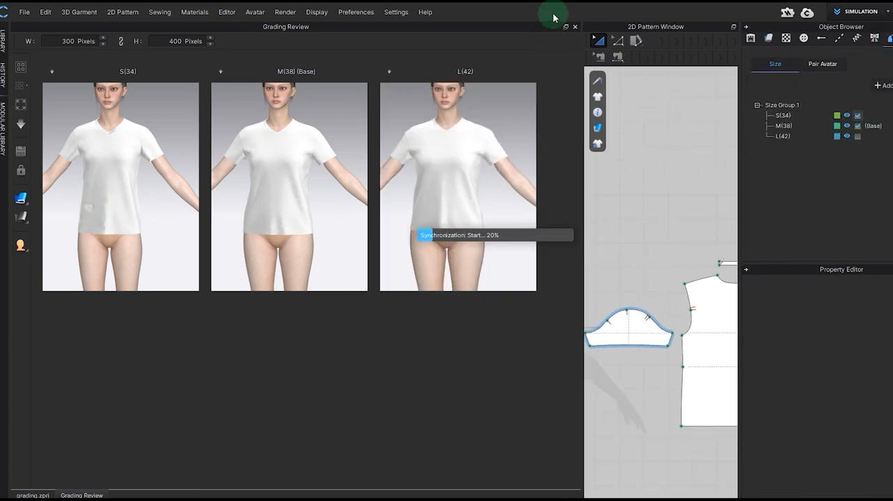
{"action": "left_click", "coordinate": [575, 26]}
{"action": "scroll", "coordinate": [375, 261], "scroll_direction": "down", "scroll_amount": 5}
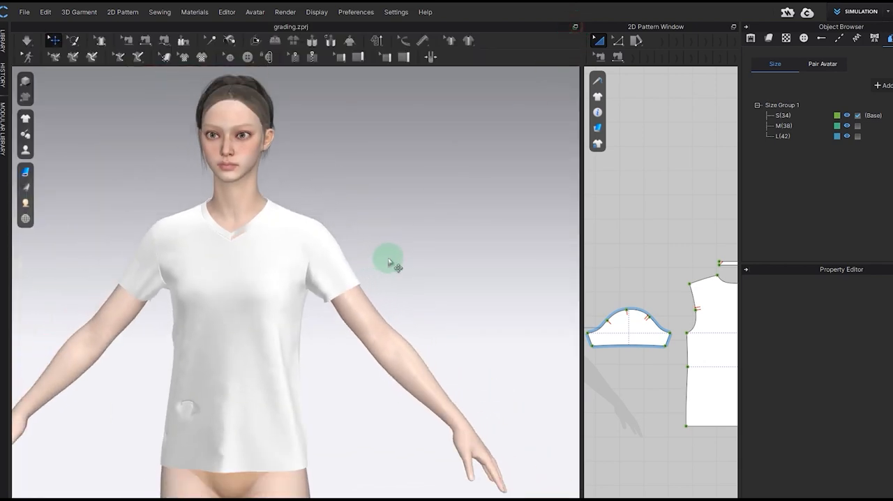
{"action": "key", "text": "space"}
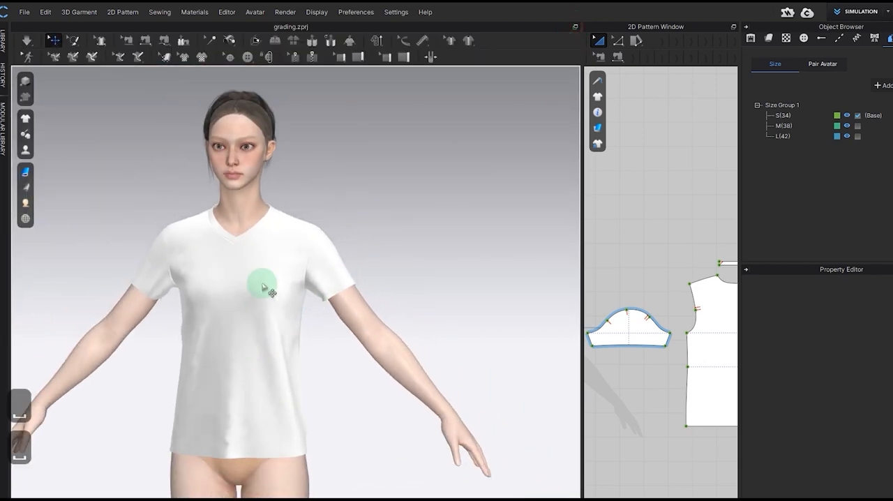
Step: Reopen Grading Review and compare the sleeves of S(34), M(38) and L(42) from the side and front
{"action": "left_click", "coordinate": [227, 12]}
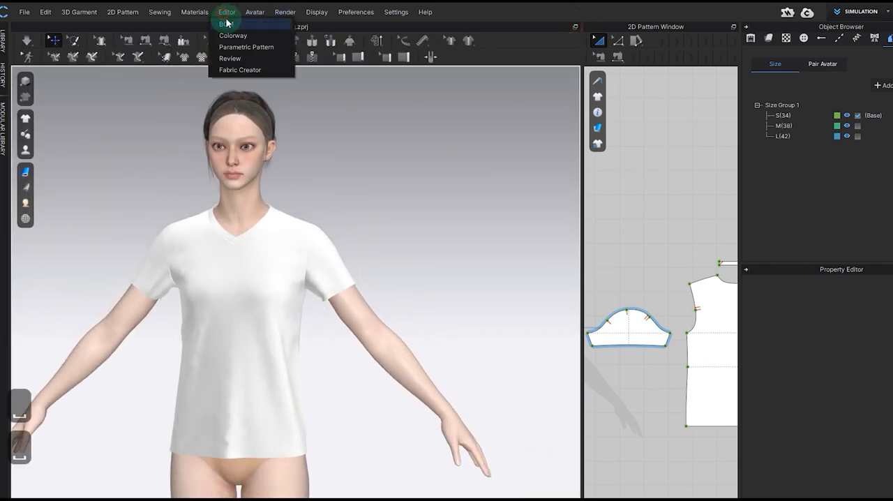
{"action": "left_click", "coordinate": [240, 59]}
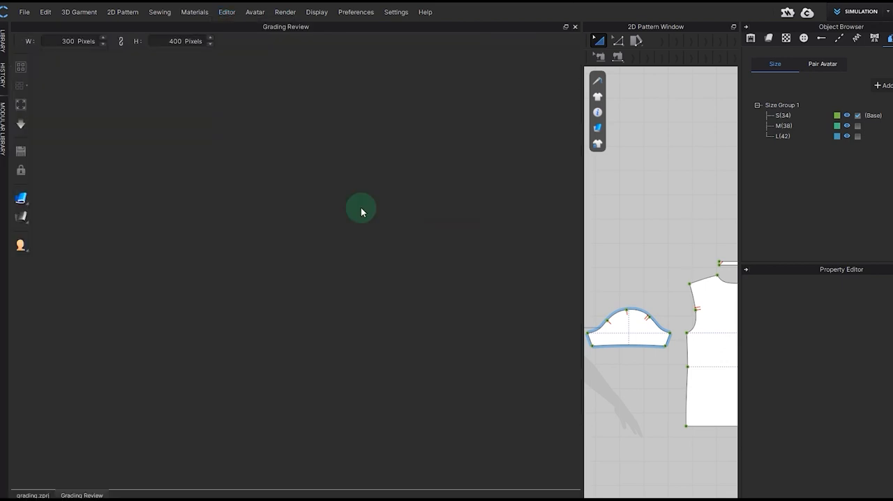
{"action": "right_click_drag", "start_coordinate": [186, 202], "coordinate": [85, 197]}
{"action": "scroll", "coordinate": [139, 186], "scroll_direction": "up", "scroll_amount": 3}
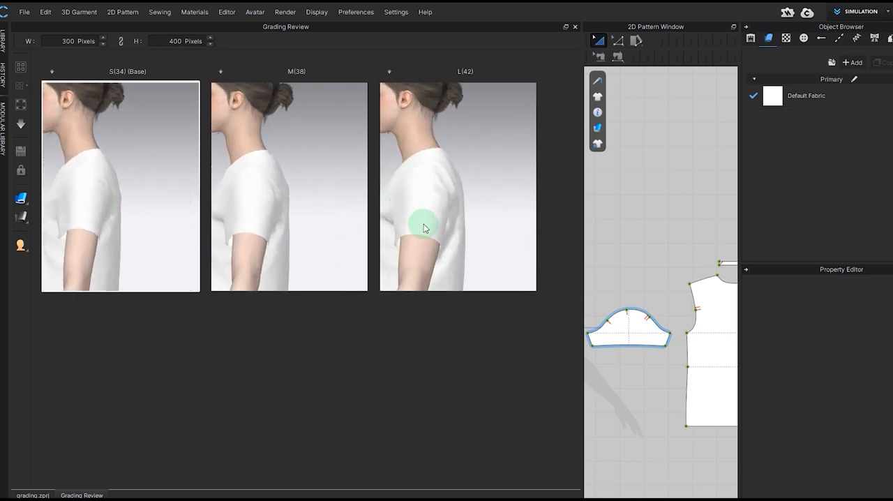
{"action": "right_click_drag", "start_coordinate": [409, 253], "coordinate": [162, 225]}
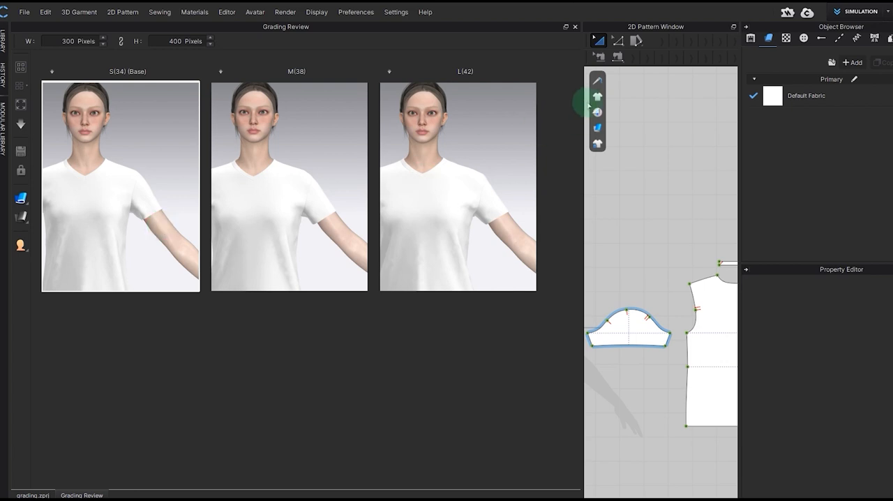
Step: Close Grading Review, enlarge the pattern view, and grade the sleeve's hem line by -10 mm per size on the Y-axis
{"action": "left_click", "coordinate": [575, 27]}
{"action": "left_click_drag", "start_coordinate": [584, 98], "coordinate": [416, 104]}
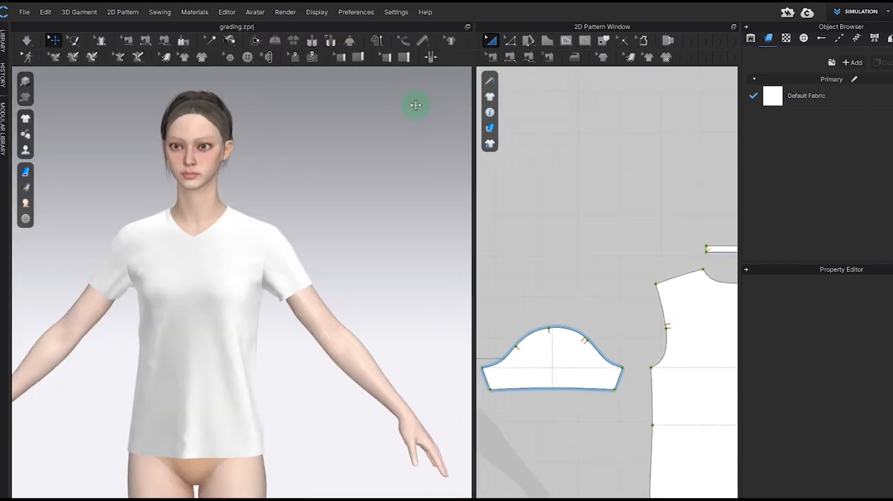
{"action": "left_click", "coordinate": [890, 39]}
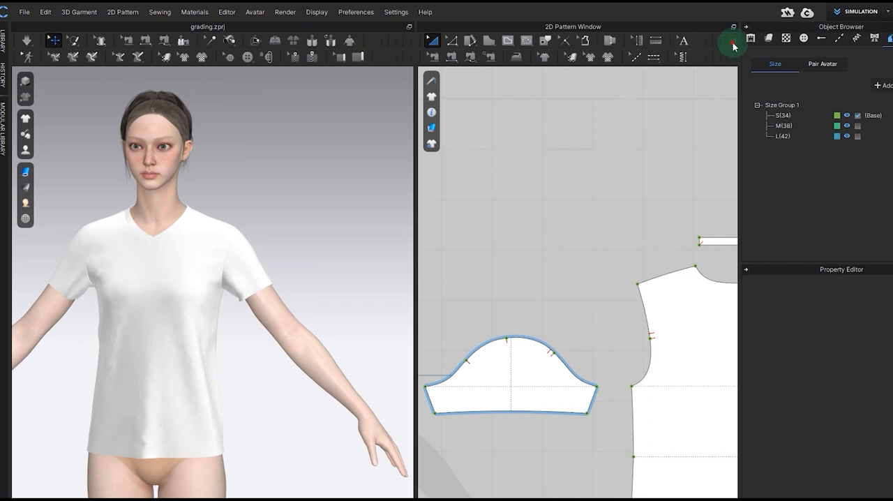
{"action": "left_click", "coordinate": [720, 43]}
{"action": "left_click", "coordinate": [517, 381]}
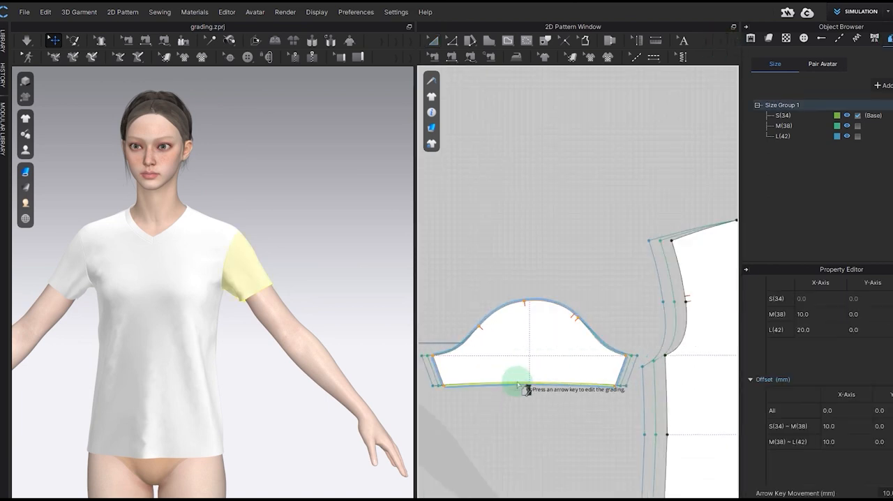
{"action": "key", "text": "Down"}
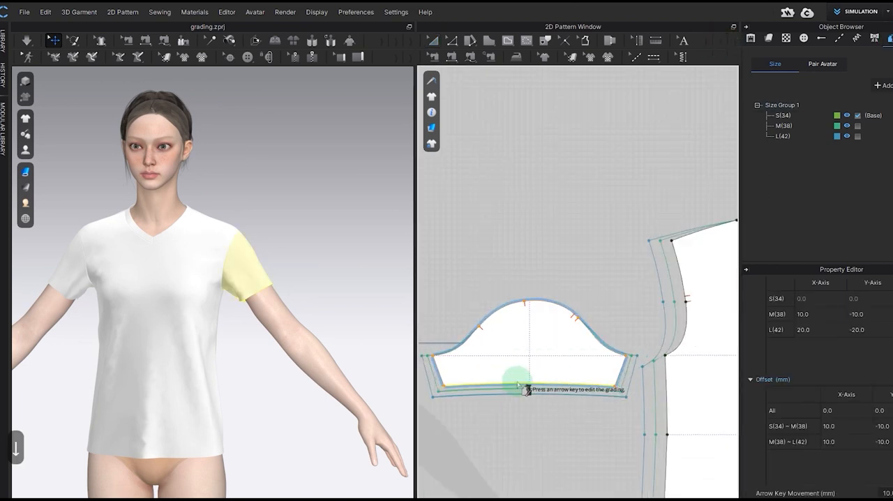
Step: Make M(38) and then L(42) the base size, and compare the sizes in a widened Grading Review
{"action": "left_click", "coordinate": [858, 125]}
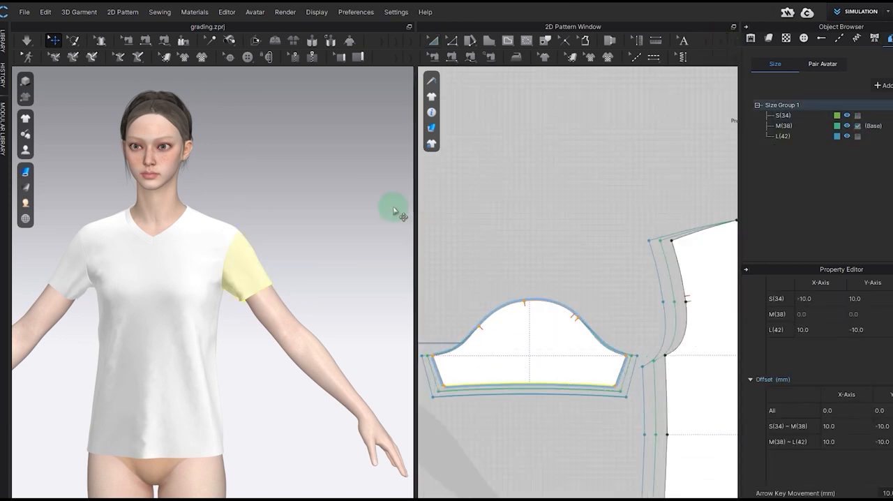
{"action": "left_click", "coordinate": [858, 136]}
{"action": "left_click", "coordinate": [227, 12]}
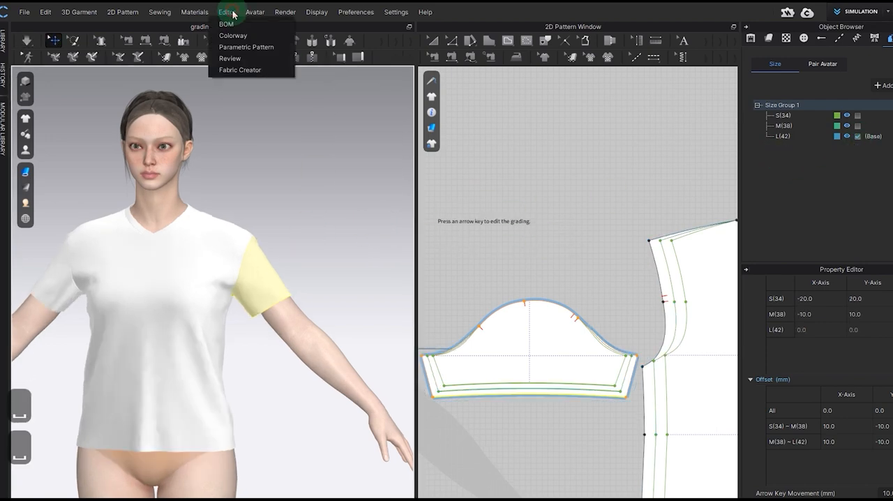
{"action": "left_click", "coordinate": [234, 55]}
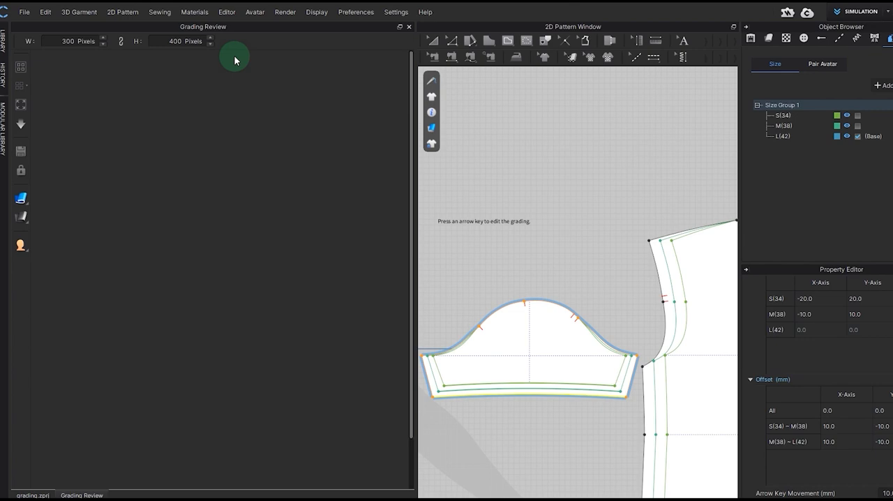
{"action": "left_click_drag", "start_coordinate": [415, 194], "coordinate": [597, 200]}
{"action": "left_click", "coordinate": [124, 188]}
{"action": "scroll", "coordinate": [123, 191], "scroll_direction": "up", "scroll_amount": 4}
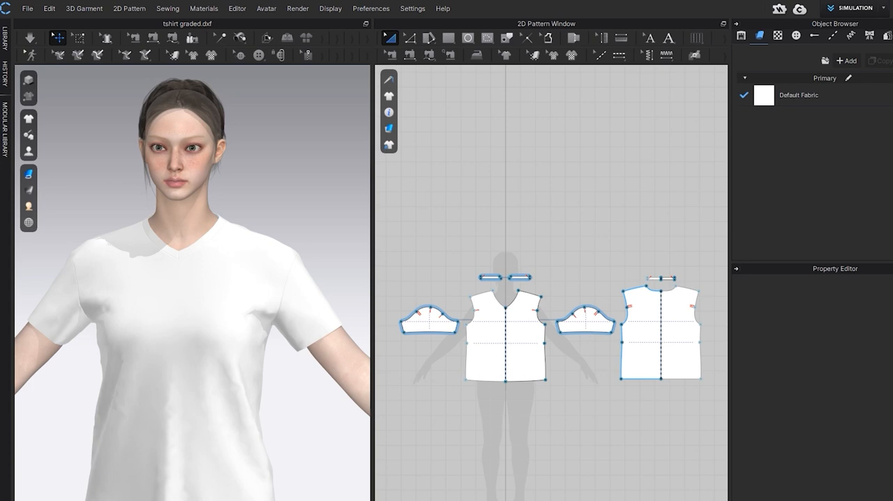
Step: Start a DXF export of the T-shirt patterns with the file name "graded Tshirt"
{"action": "left_click", "coordinate": [28, 8]}
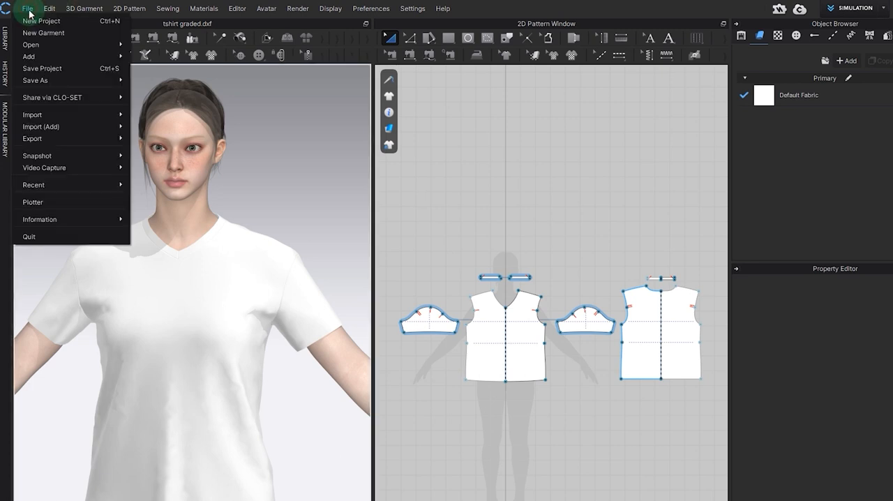
{"action": "mouse_move", "coordinate": [55, 145]}
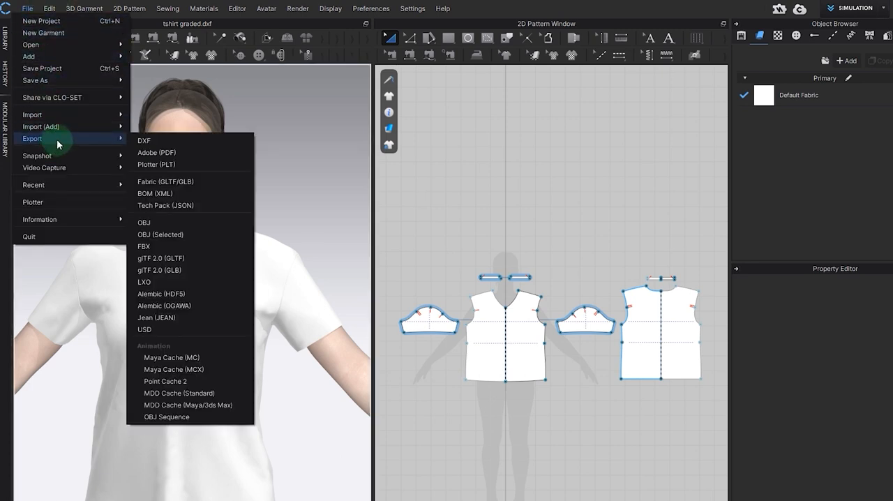
{"action": "left_click", "coordinate": [154, 146]}
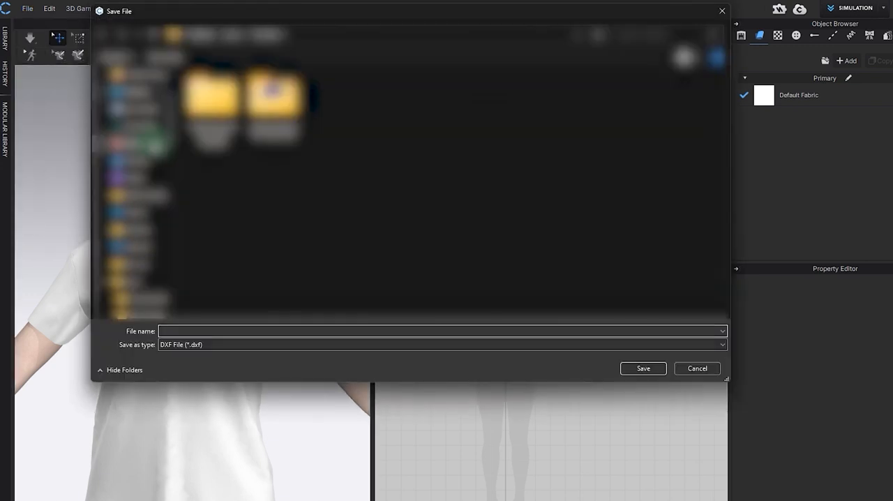
{"action": "left_click", "coordinate": [175, 333]}
{"action": "type", "text": "gra"}
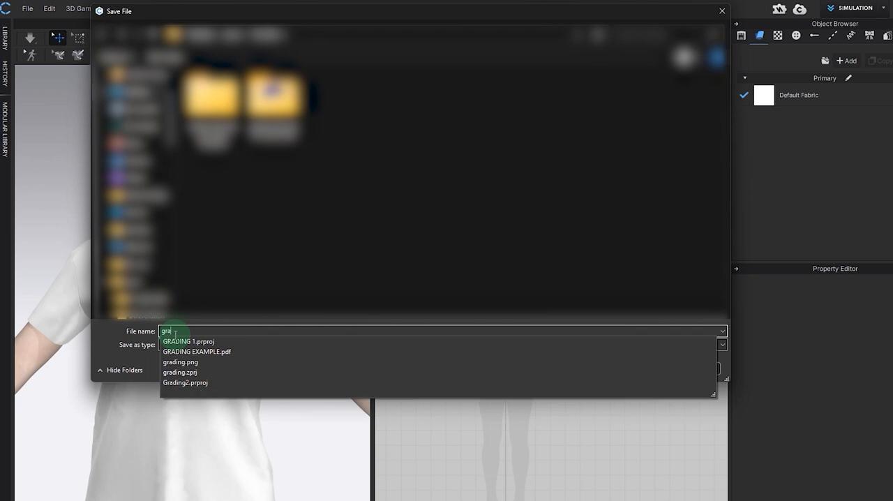
{"action": "type", "text": "ded Tshirt"}
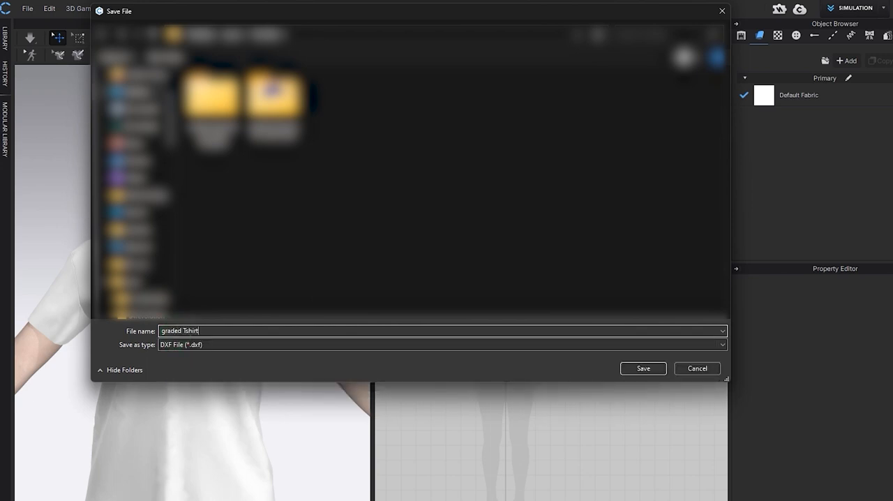
{"action": "key", "text": "Return"}
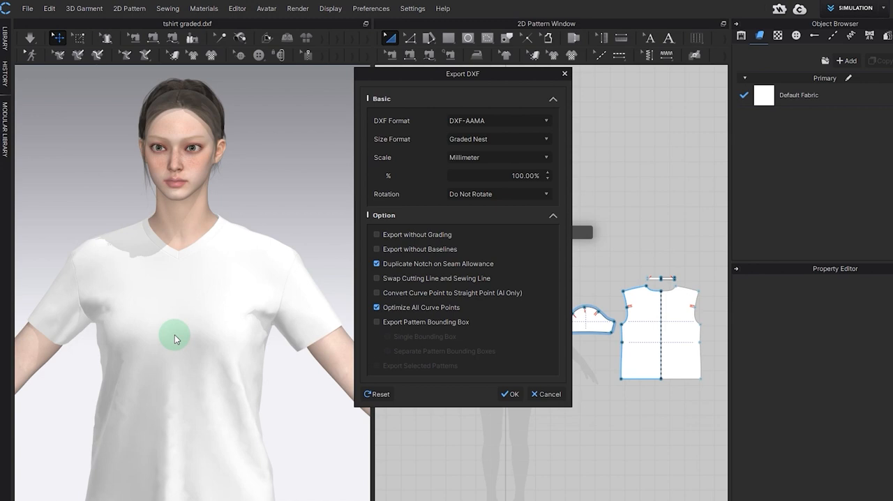
Step: Choose DXF-AAMA as the DXF format and complete the export with the Graded Nest size format
{"action": "left_click", "coordinate": [547, 122]}
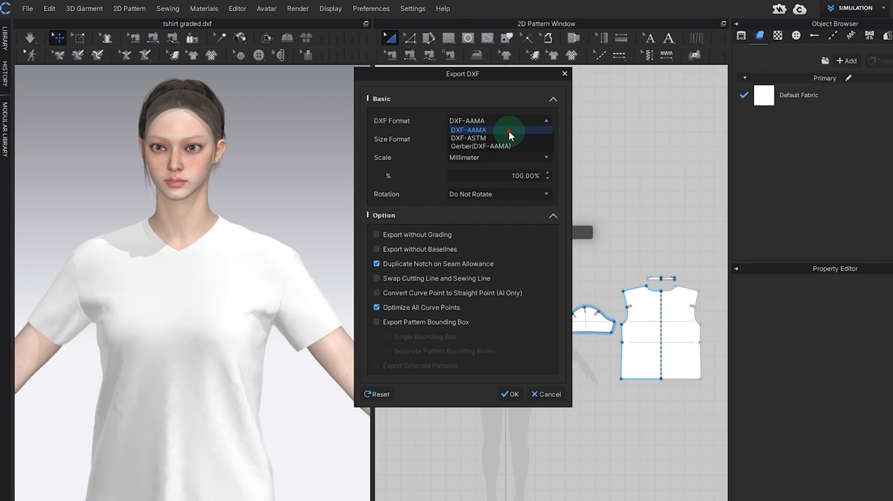
{"action": "left_click", "coordinate": [509, 130]}
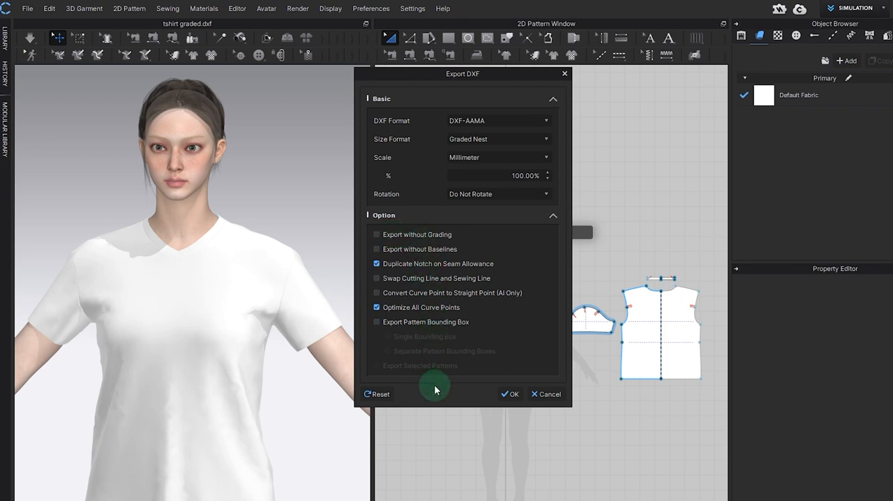
{"action": "left_click", "coordinate": [512, 395]}
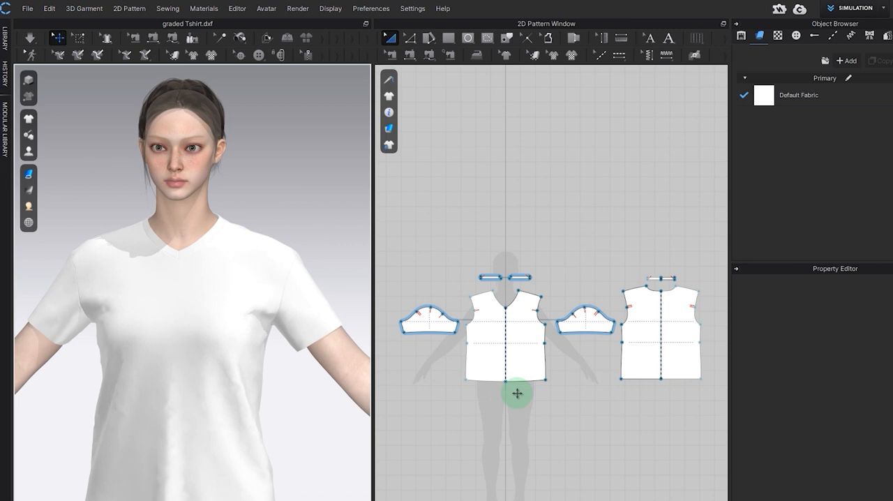
Step: Switch to the web browser, search for "dxf online viewer" and open the ShareCAD result
{"action": "key", "text": "alt+Tab"}
{"action": "left_click", "coordinate": [169, 26]}
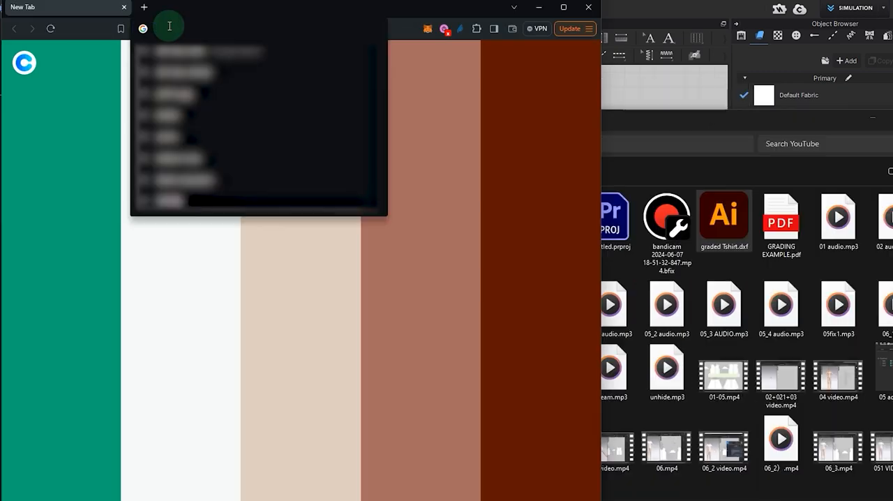
{"action": "type", "text": "dxf online viewer"}
{"action": "key", "text": "Return"}
{"action": "left_click", "coordinate": [152, 158]}
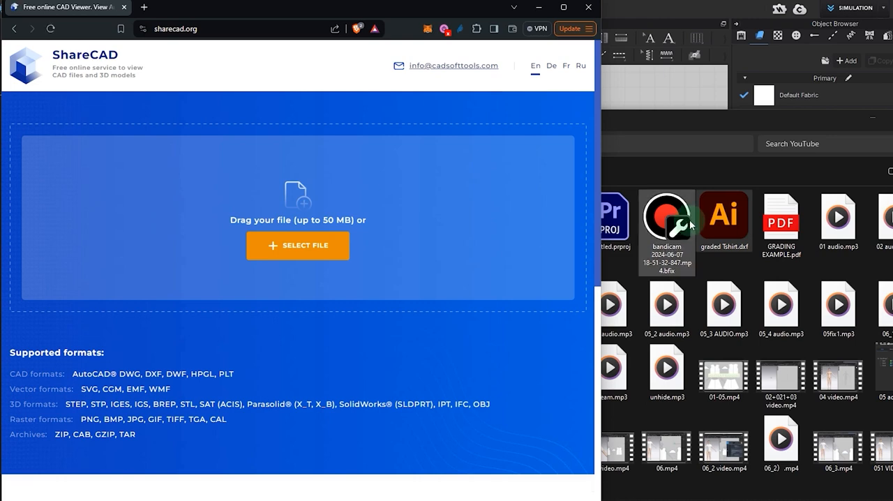
Step: Load graded Tshirt.dxf into ShareCAD and inspect the nested size outlines of the front, sleeve and back pieces
{"action": "left_click_drag", "start_coordinate": [722, 220], "coordinate": [306, 240]}
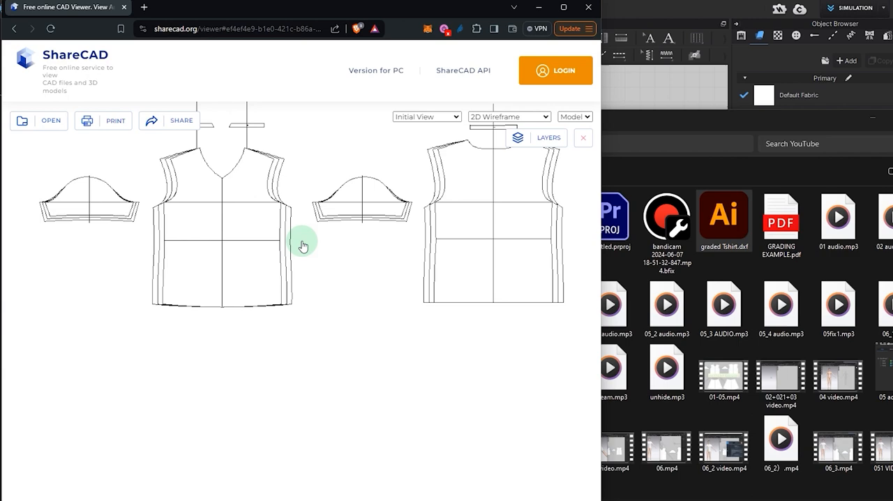
{"action": "mouse_move", "coordinate": [341, 265]}
{"action": "left_mouse_down"}
{"action": "mouse_move", "coordinate": [342, 342]}
{"action": "mouse_move", "coordinate": [355, 344]}
{"action": "left_mouse_up"}
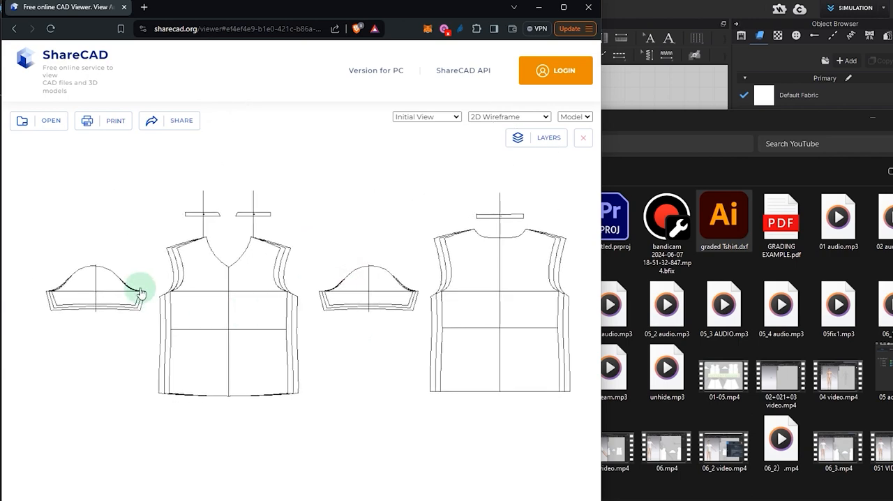
{"action": "scroll", "coordinate": [143, 289], "scroll_direction": "up", "scroll_amount": 4}
{"action": "left_click_drag", "start_coordinate": [329, 215], "coordinate": [302, 356]}
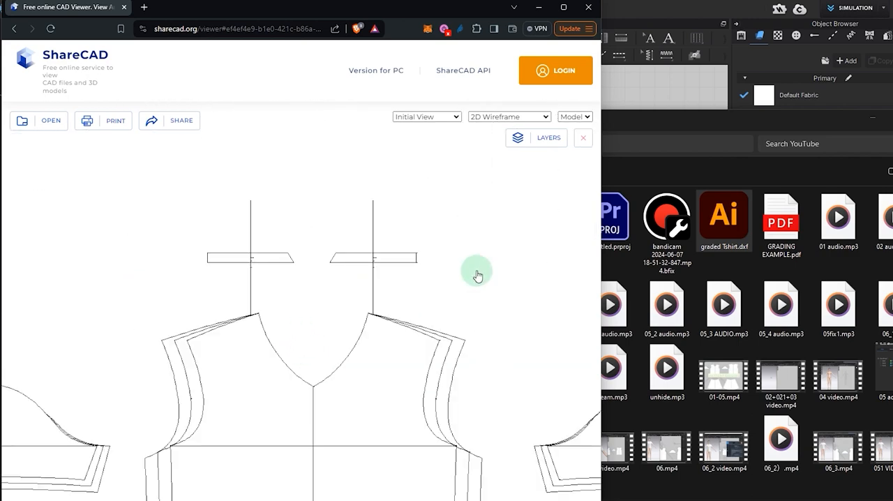
{"action": "left_click_drag", "start_coordinate": [413, 372], "coordinate": [250, 305]}
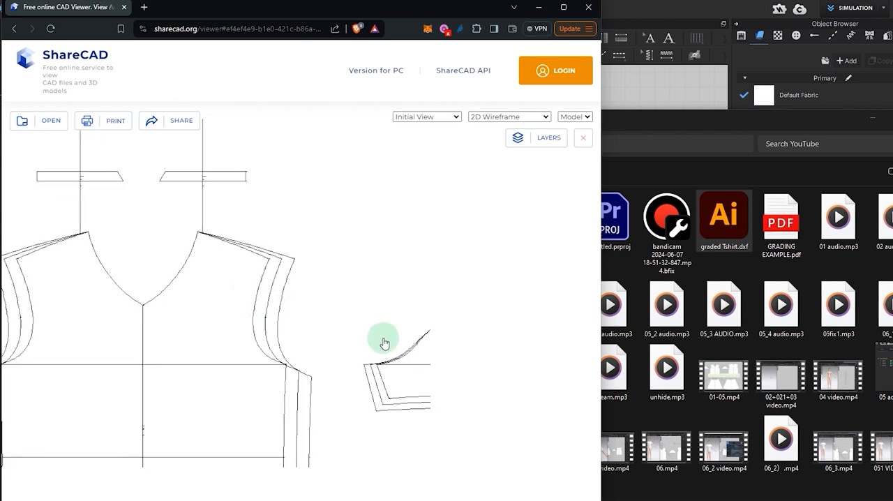
{"action": "left_click_drag", "start_coordinate": [482, 347], "coordinate": [303, 333]}
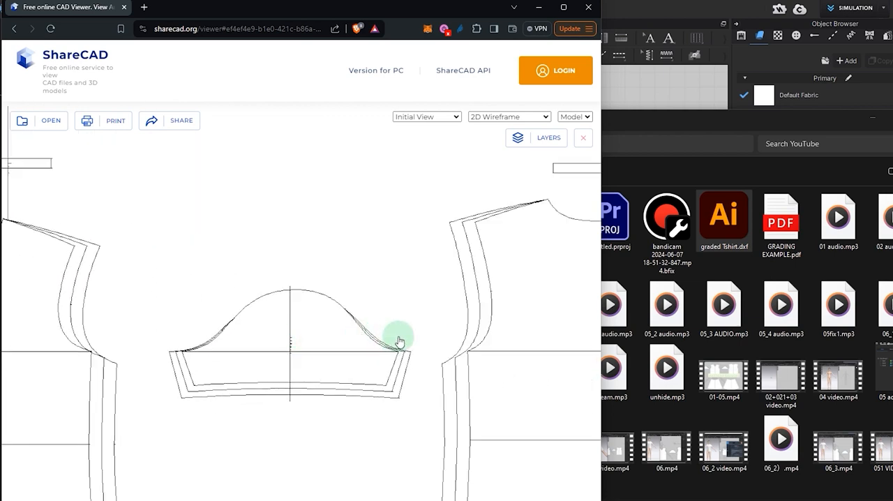
Step: Examine the sleeve's annotation text up close, and check the back piece in the exported DXF
{"action": "scroll", "coordinate": [293, 349], "scroll_direction": "up", "scroll_amount": 10}
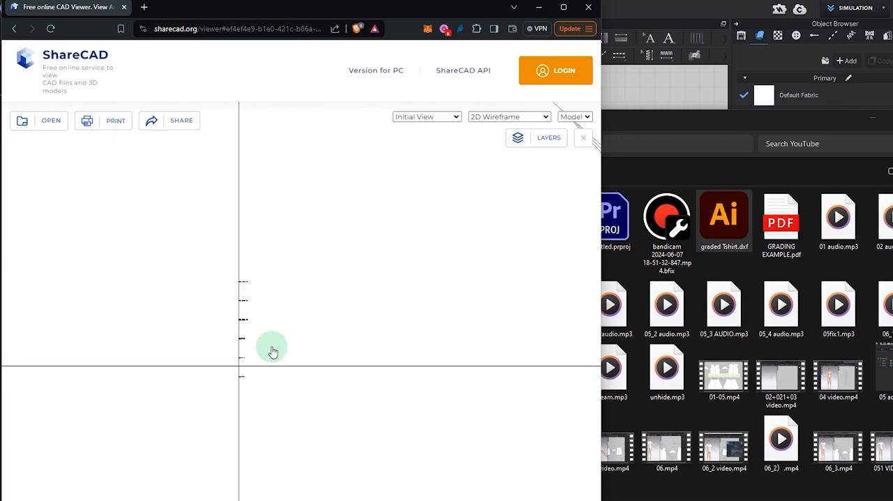
{"action": "scroll", "coordinate": [255, 329], "scroll_direction": "up", "scroll_amount": 4}
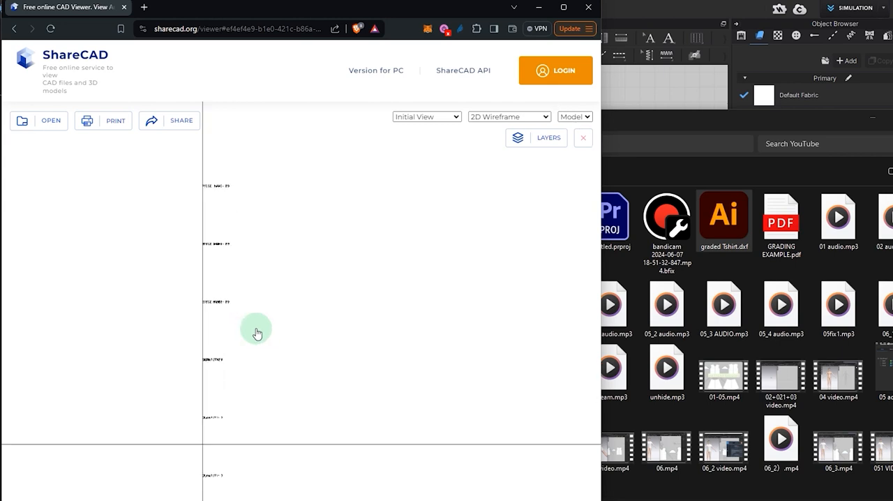
{"action": "scroll", "coordinate": [244, 324], "scroll_direction": "up", "scroll_amount": 4}
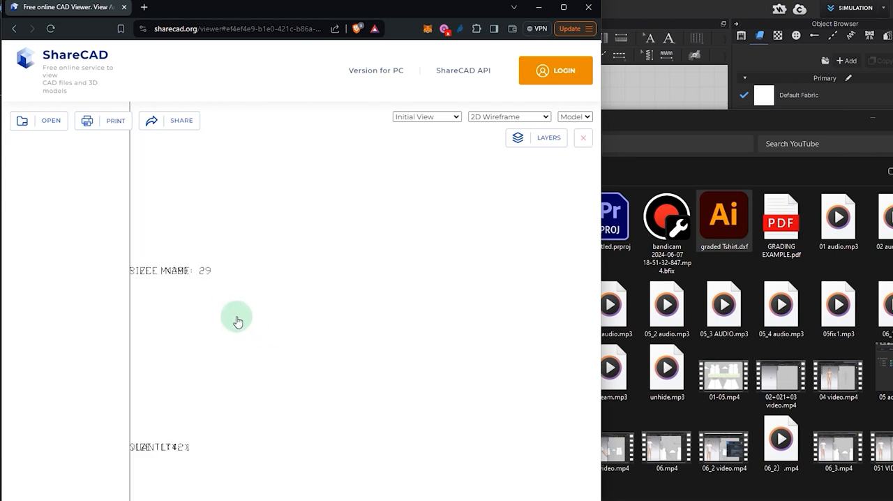
{"action": "scroll", "coordinate": [237, 321], "scroll_direction": "down", "scroll_amount": 8}
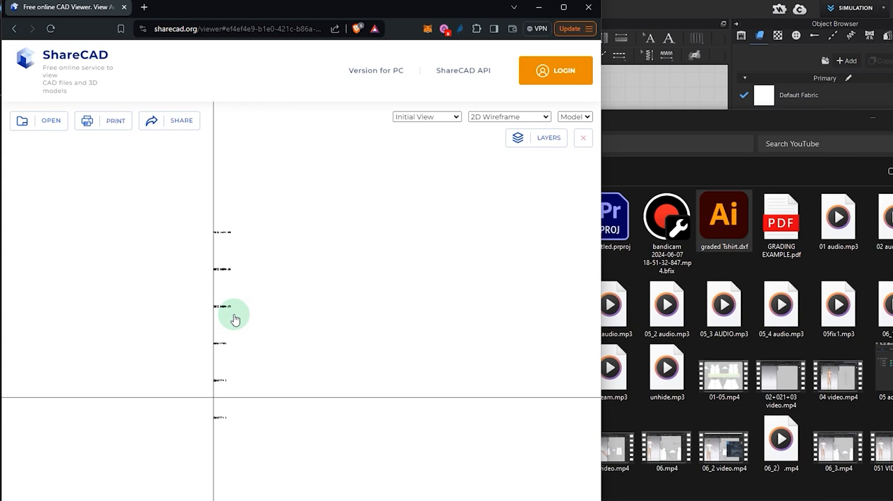
{"action": "scroll", "coordinate": [236, 319], "scroll_direction": "down", "scroll_amount": 10}
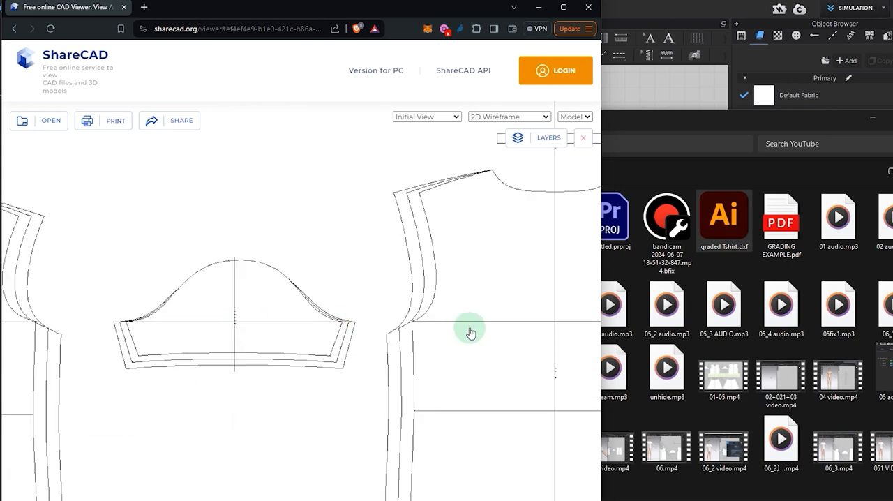
{"action": "left_click_drag", "start_coordinate": [469, 329], "coordinate": [248, 306]}
{"action": "scroll", "coordinate": [258, 307], "scroll_direction": "down", "scroll_amount": 8}
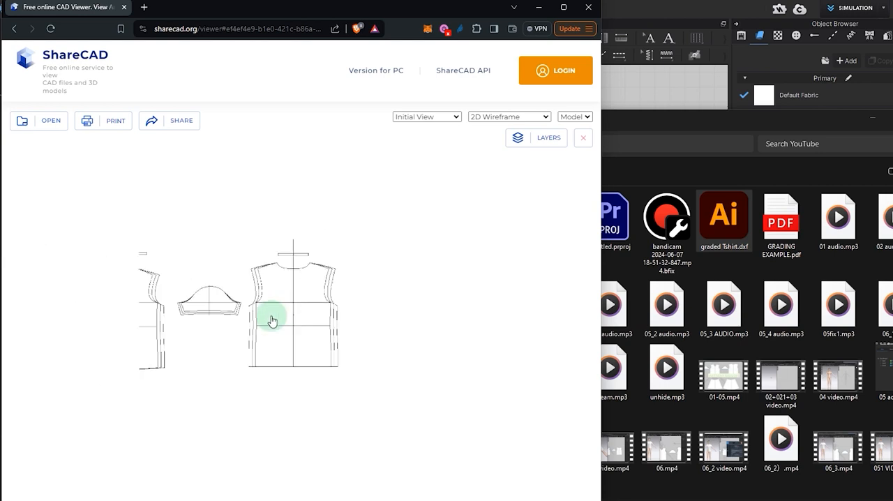
{"action": "scroll", "coordinate": [291, 352], "scroll_direction": "up", "scroll_amount": 3}
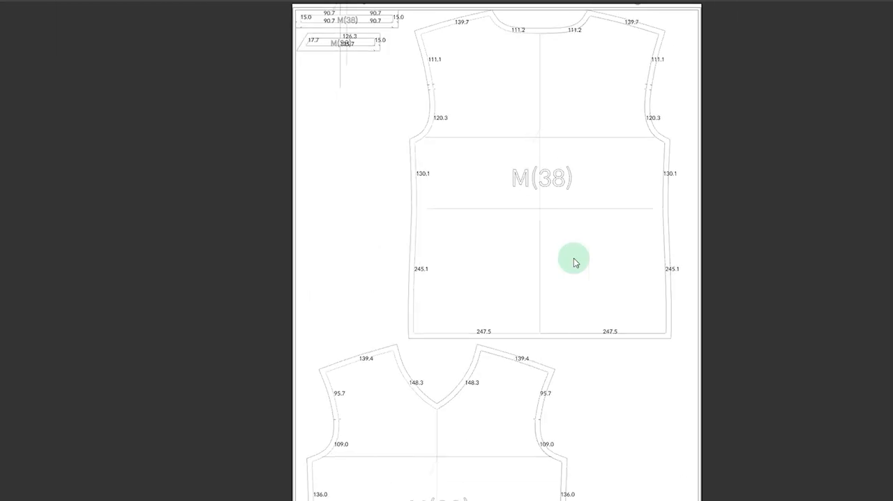
Step: Look over the M(38) front, back and sleeve pieces on the pattern sheet
{"action": "scroll", "coordinate": [535, 265], "scroll_direction": "down", "scroll_amount": 3}
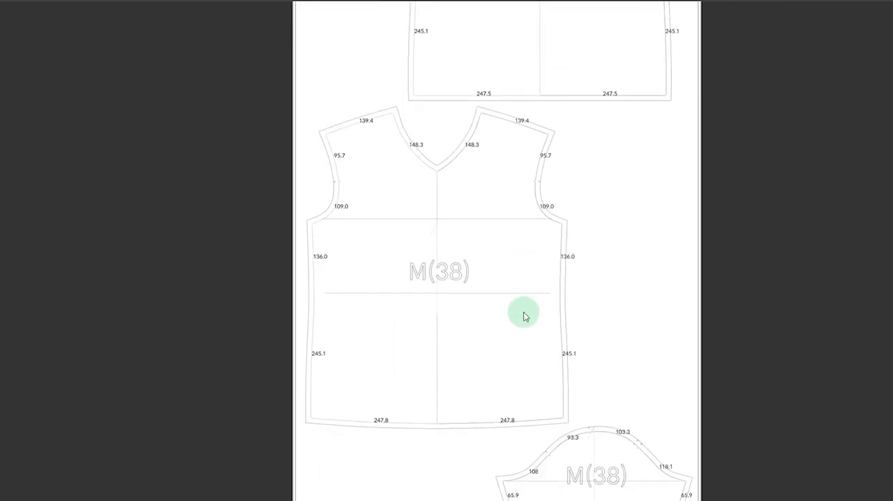
{"action": "scroll", "coordinate": [525, 314], "scroll_direction": "up", "scroll_amount": 3}
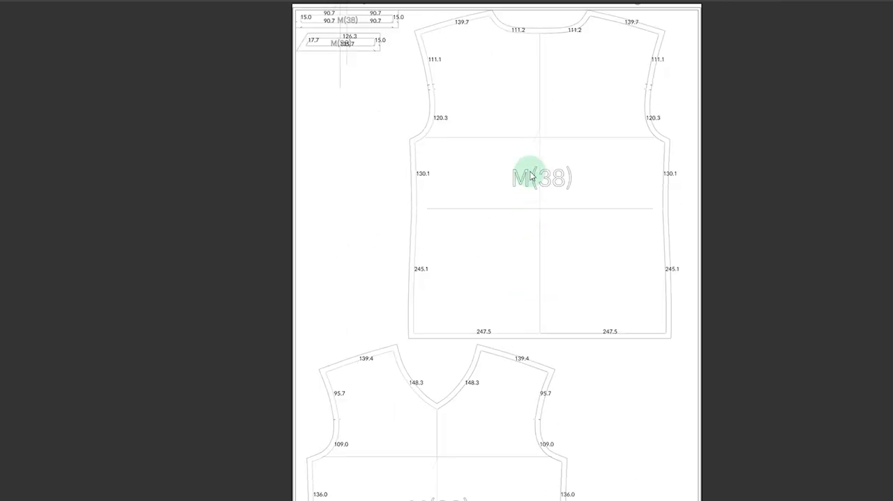